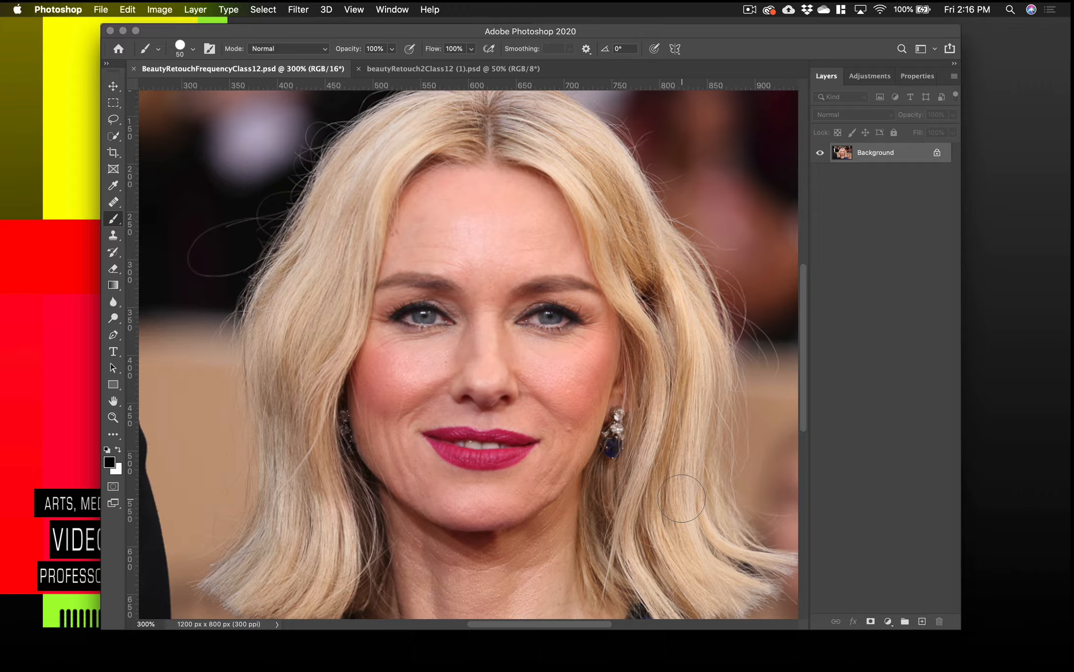
# Step: View the portrait in beautyRetouch2Class12 (1).psd at 100% and return to BeautyRetouchFrequencyClass12.psd
pyautogui.click(456, 71)
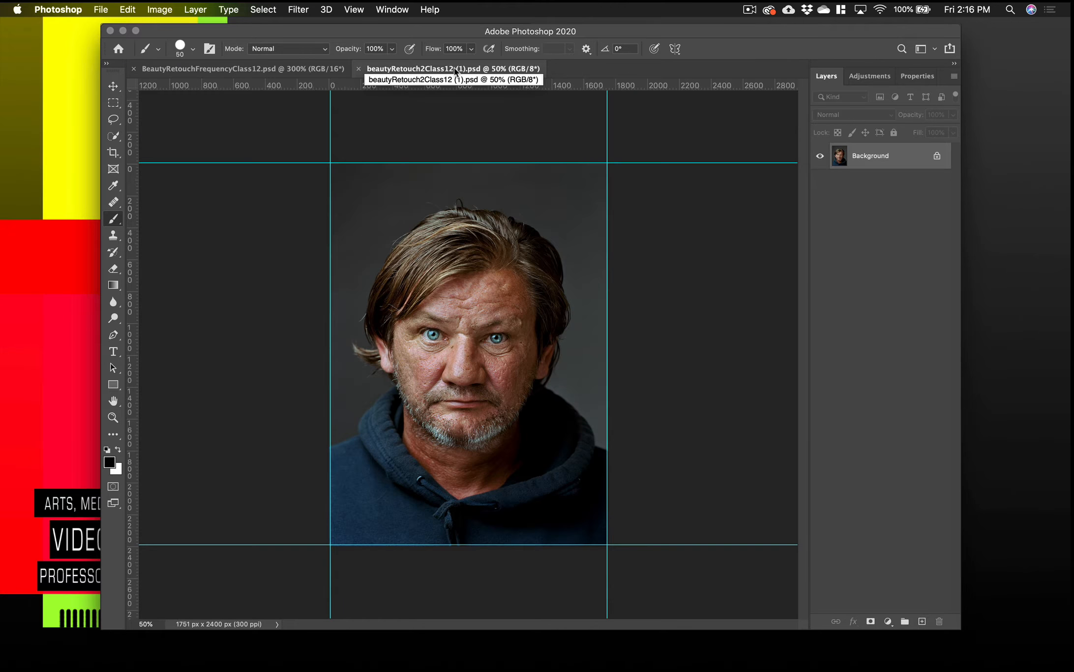
pyautogui.press('super+1')
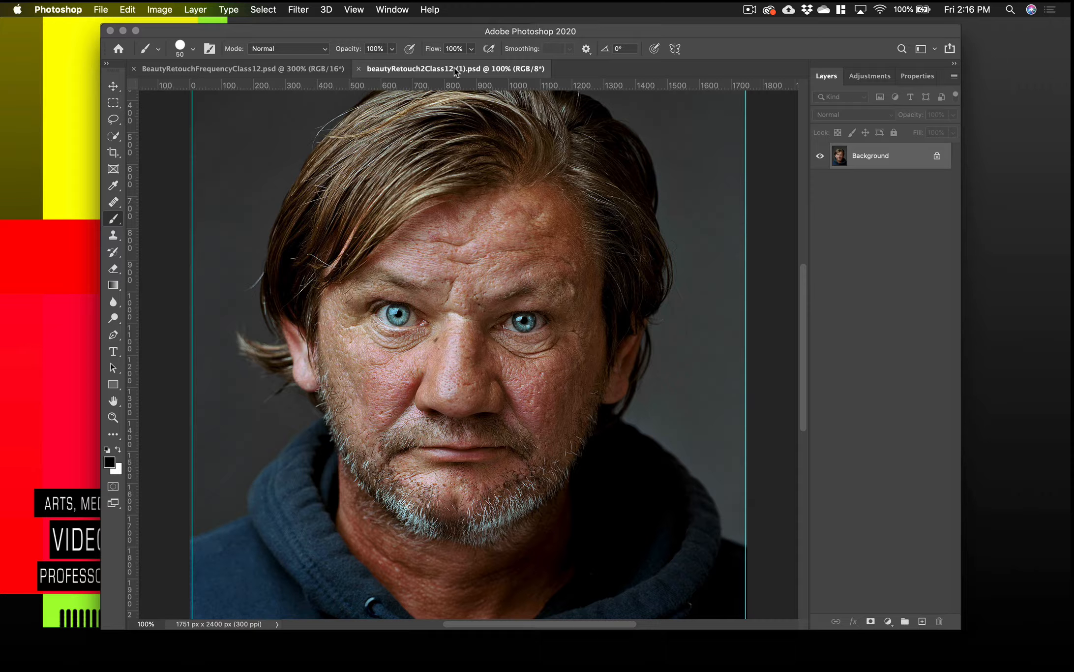
pyautogui.click(252, 72)
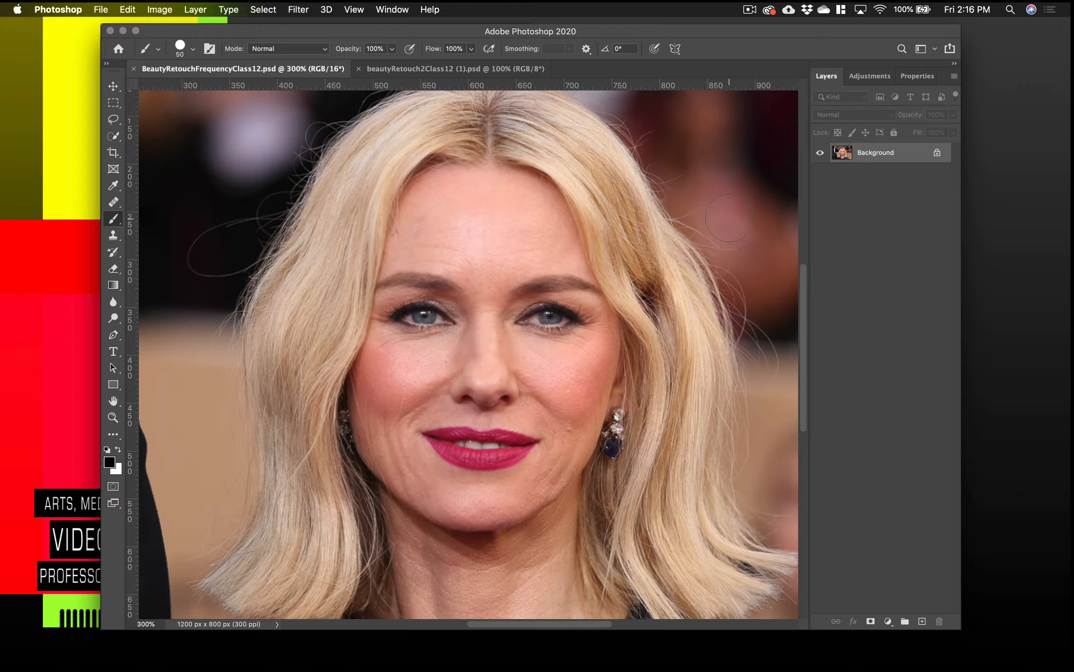
# Step: Duplicate the Background layer twice
pyautogui.press('super+minus')
pyautogui.press('super+minus')
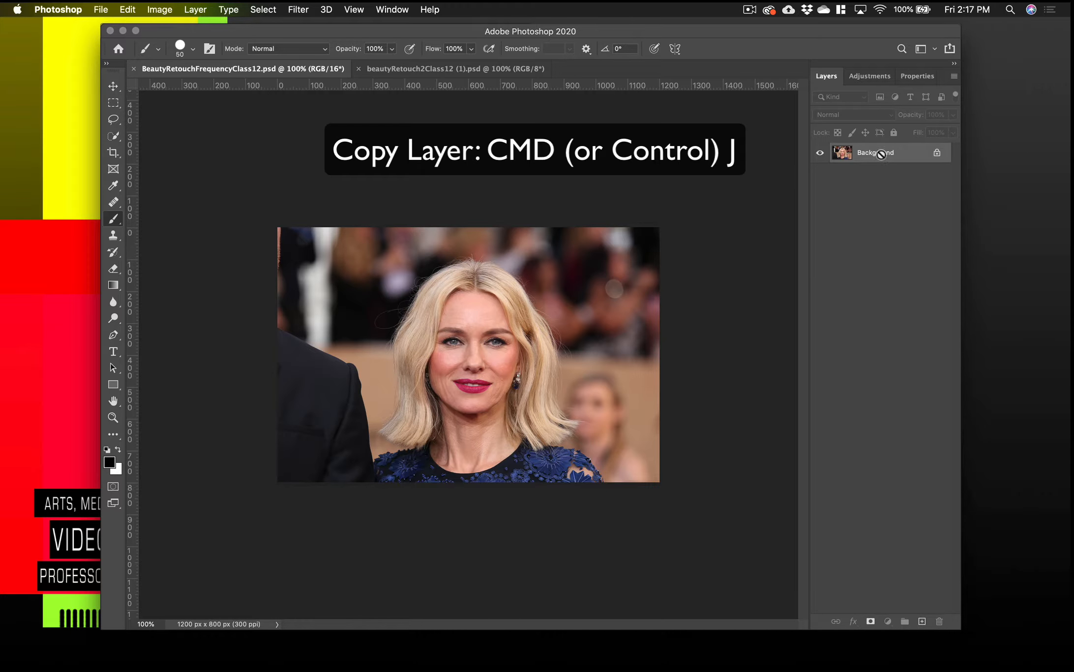
pyautogui.press('super+j')
pyautogui.press('super+j')
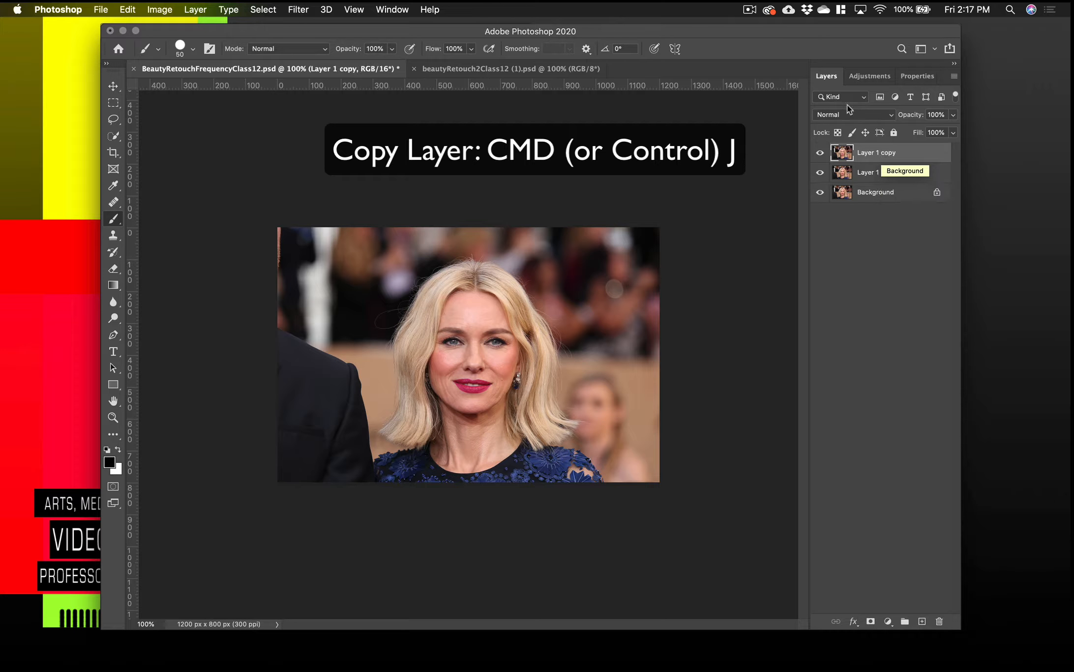
# Step: Hide the Layer 1 copy layer and rename Layer 1 as "blur"
pyautogui.click(873, 174)
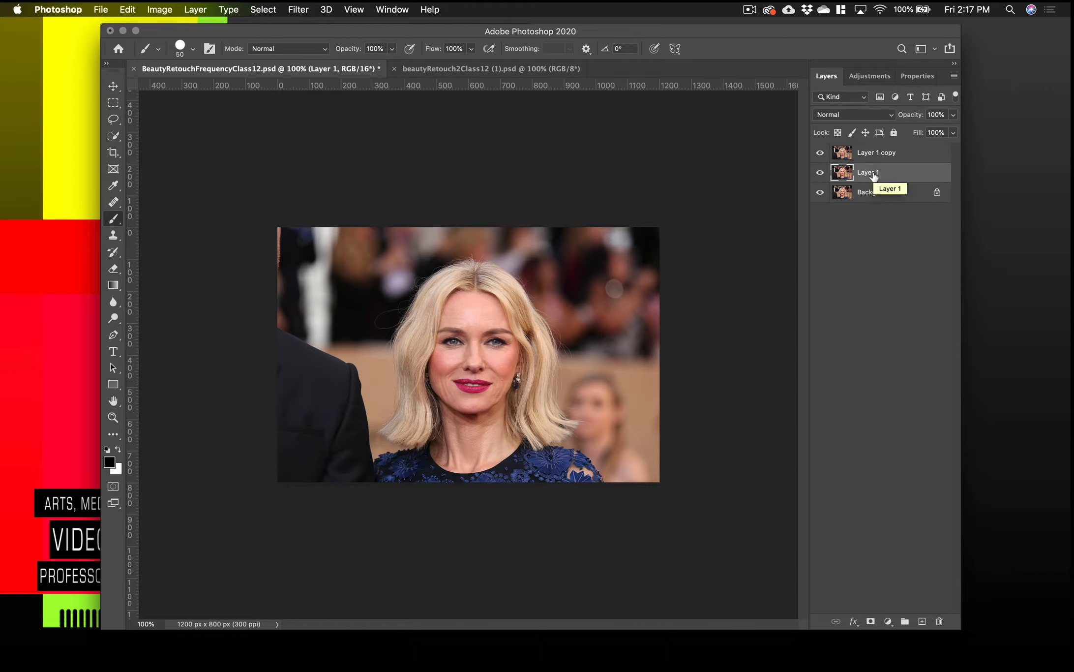
pyautogui.click(819, 153)
pyautogui.doubleClick(766, 250)
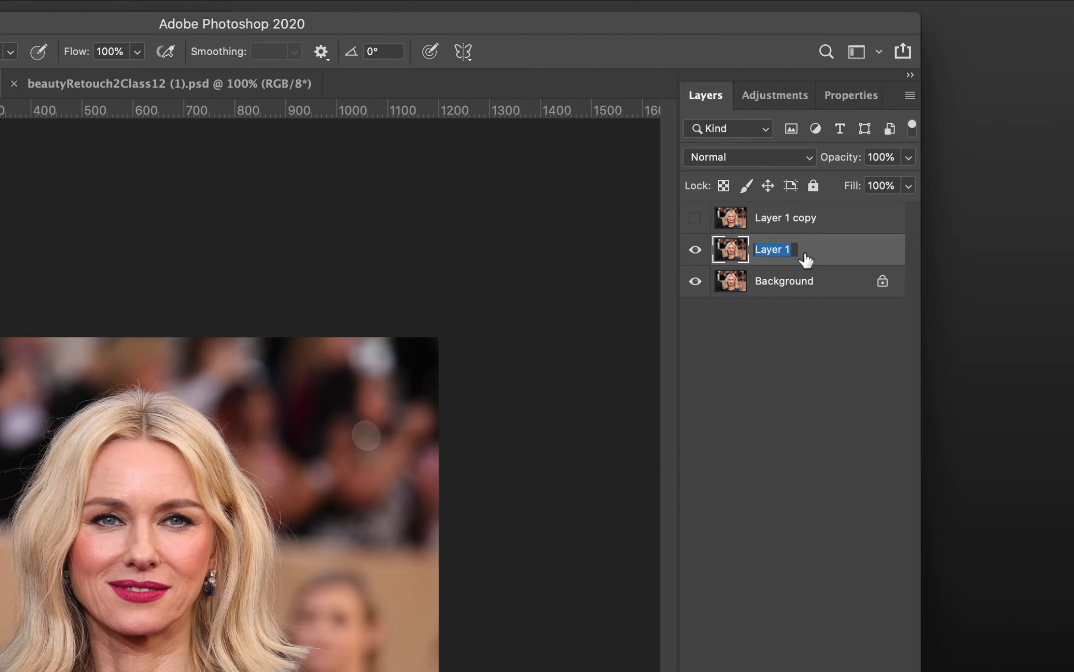
pyautogui.write('blur')
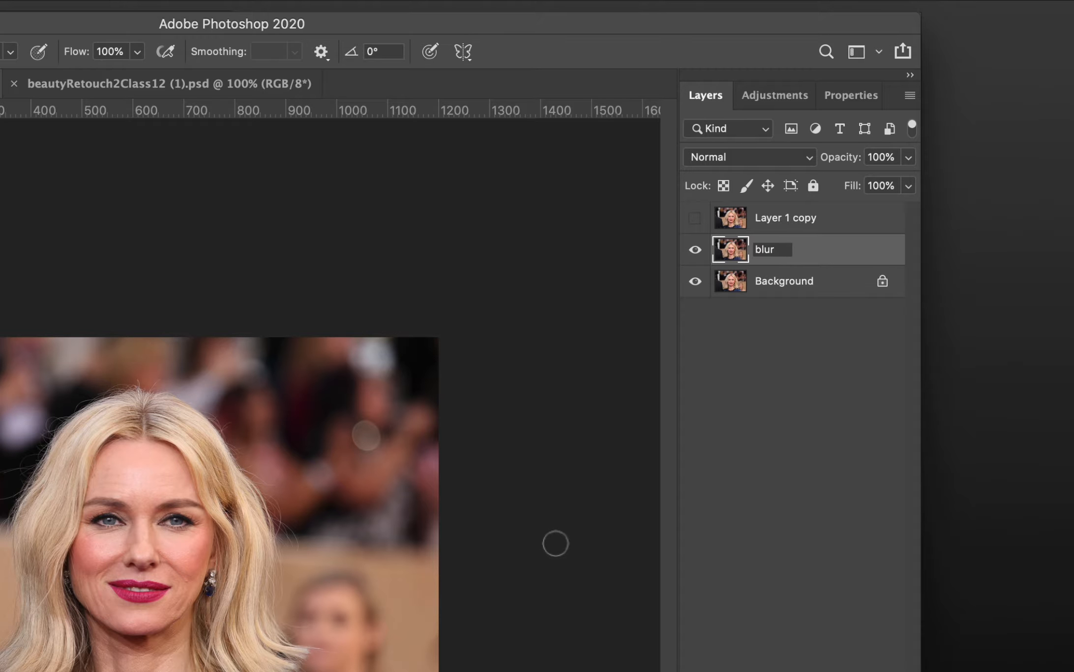
pyautogui.press('super+equal')
pyautogui.press('super+equal')
pyautogui.press('super+equal')
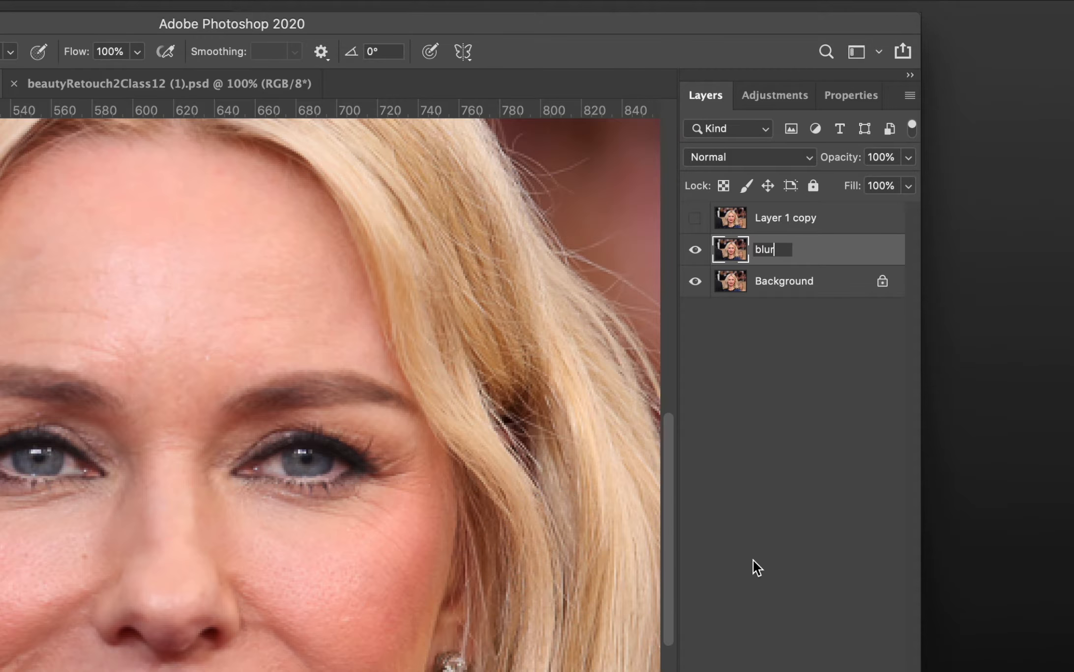
pyautogui.press('Return')
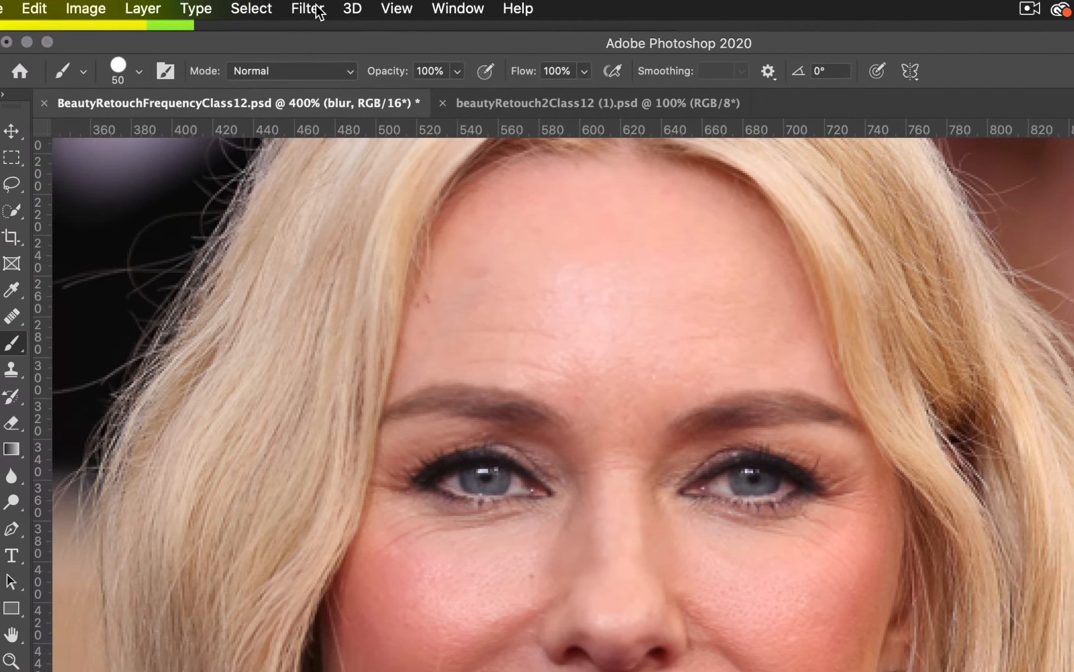
# Step: Start a Gaussian Blur on the blur layer with a radius of 1.0 pixels and centre its preview on the face
pyautogui.click(316, 11)
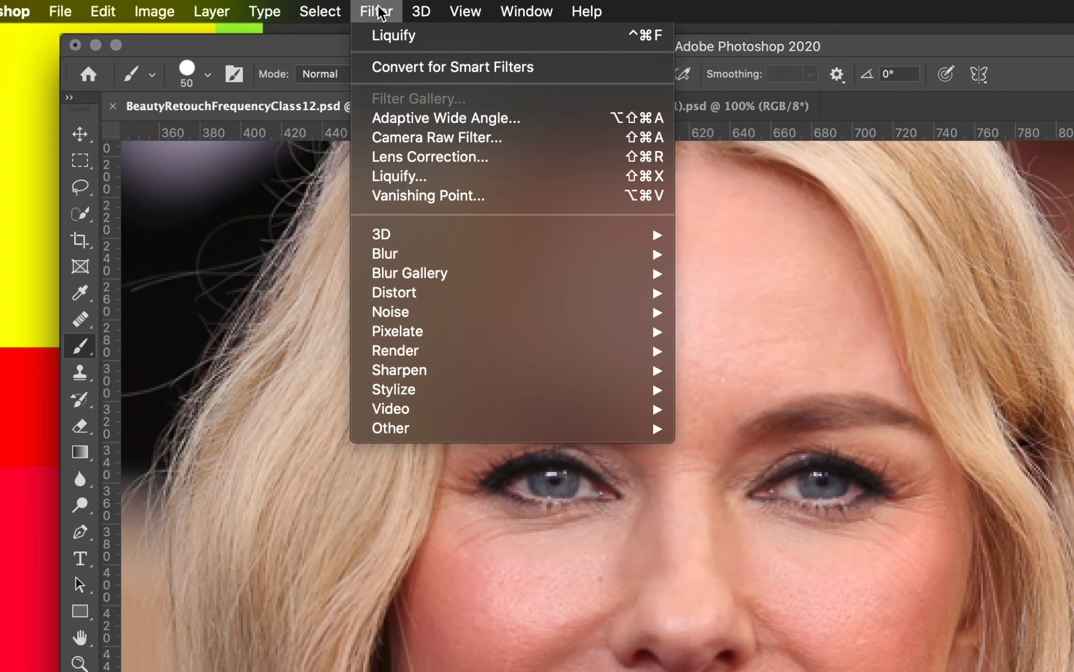
pyautogui.moveTo(415, 260)
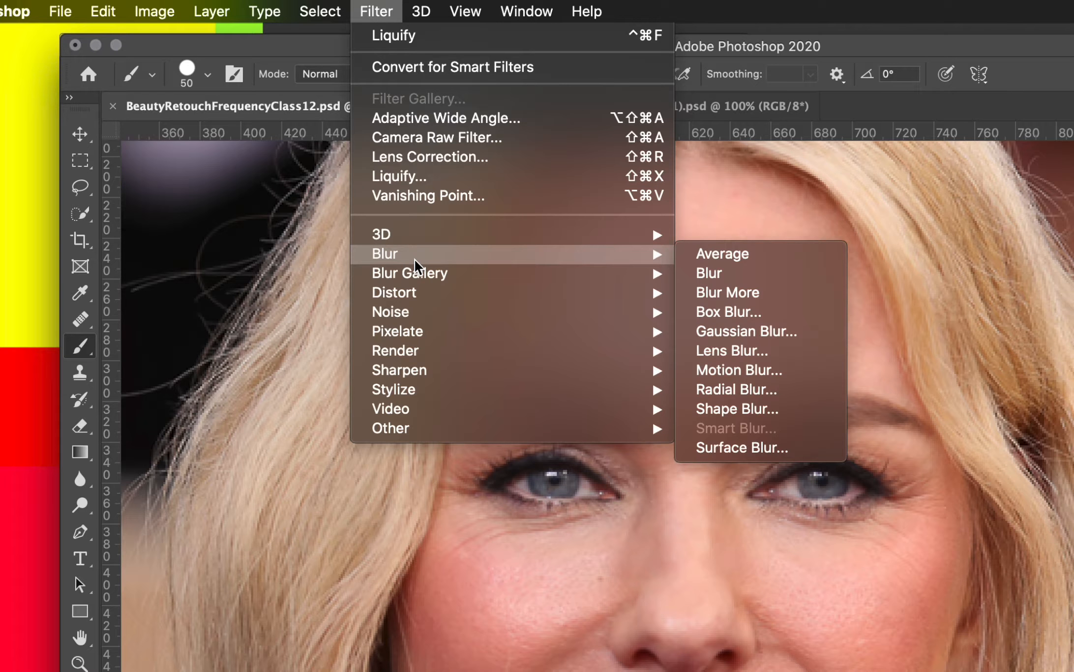
pyautogui.click(746, 333)
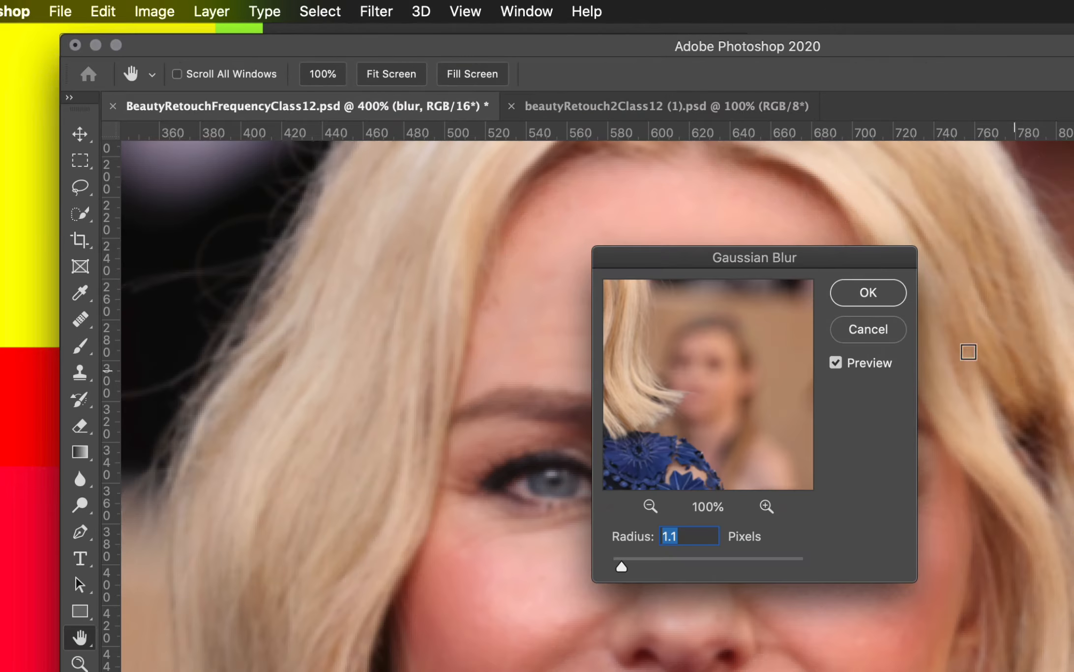
pyautogui.moveTo(694, 259); pyautogui.dragTo(1072, 350)
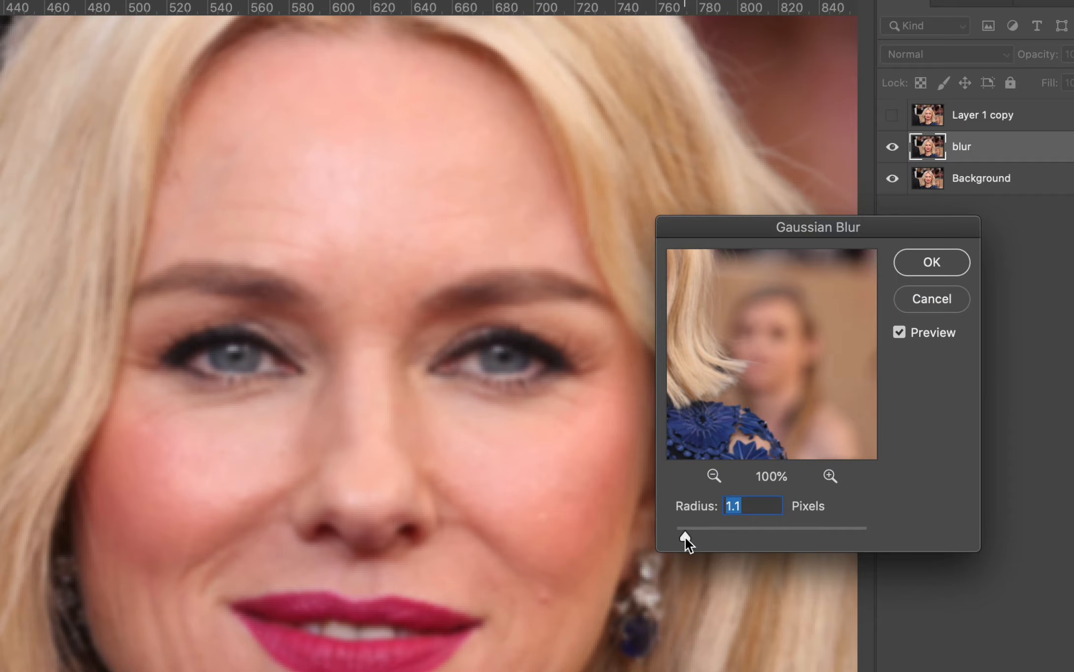
pyautogui.moveTo(1002, 661); pyautogui.dragTo(1008, 661)
pyautogui.moveTo(690, 536); pyautogui.dragTo(682, 536)
pyautogui.moveTo(724, 299); pyautogui.dragTo(808, 439)
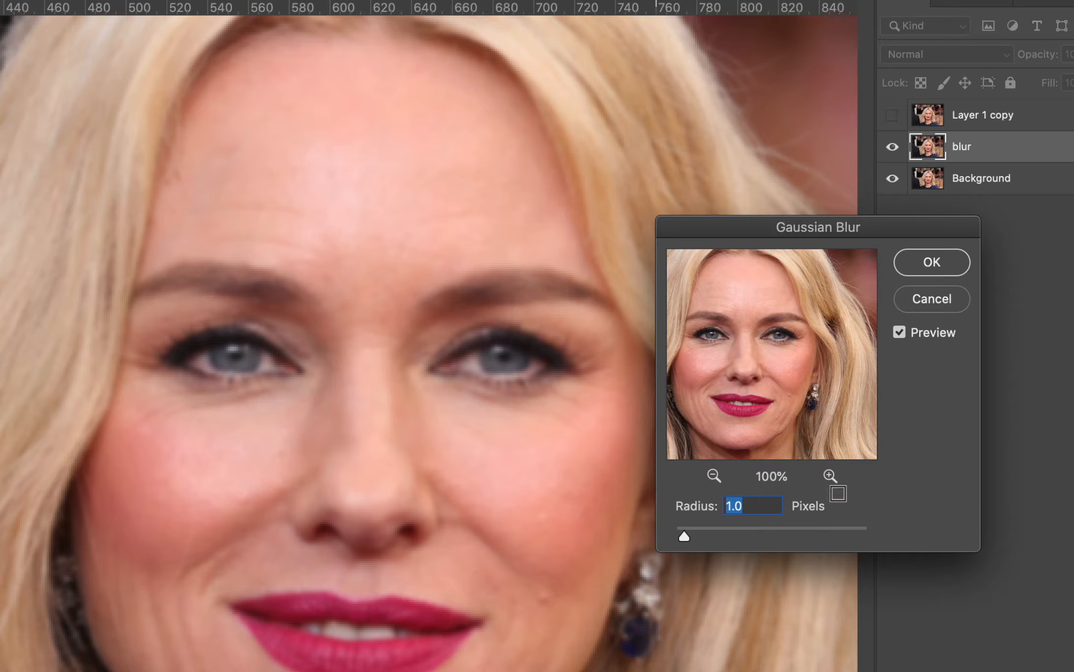
# Step: Compare the face with and without the blur preview, raise the radius slightly and apply the Gaussian Blur
pyautogui.click(900, 327)
pyautogui.click(900, 326)
pyautogui.click(900, 327)
pyautogui.click(900, 327)
pyautogui.moveTo(684, 536); pyautogui.dragTo(687, 535)
pyautogui.click(936, 263)
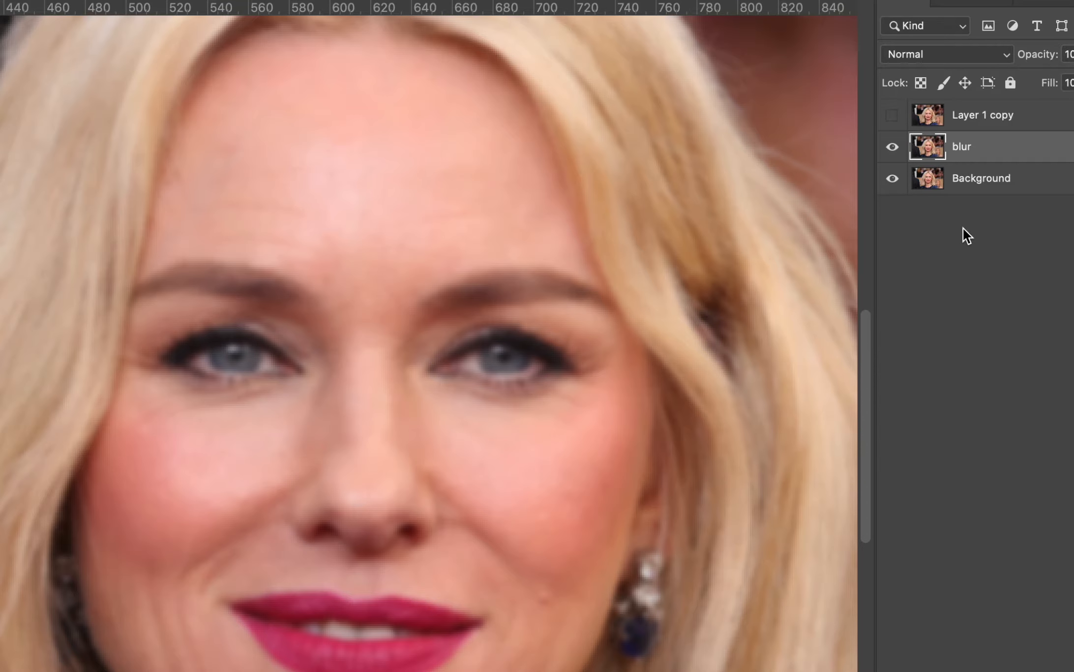
# Step: Show the Layer 1 copy layer and rename it "separation"
pyautogui.click(892, 116)
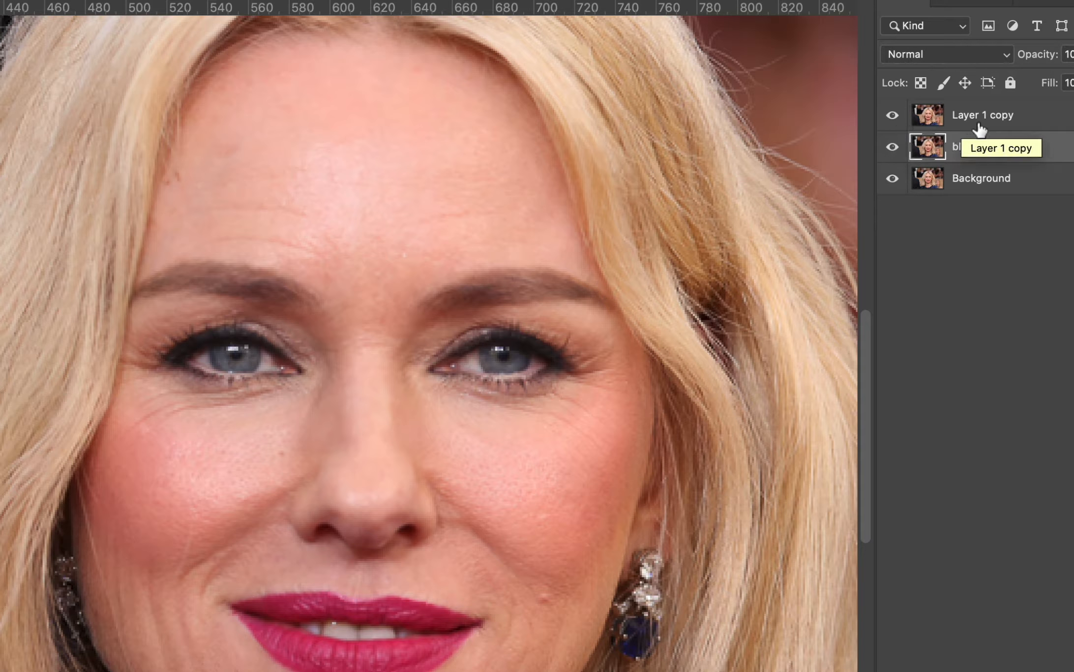
pyautogui.click(994, 121)
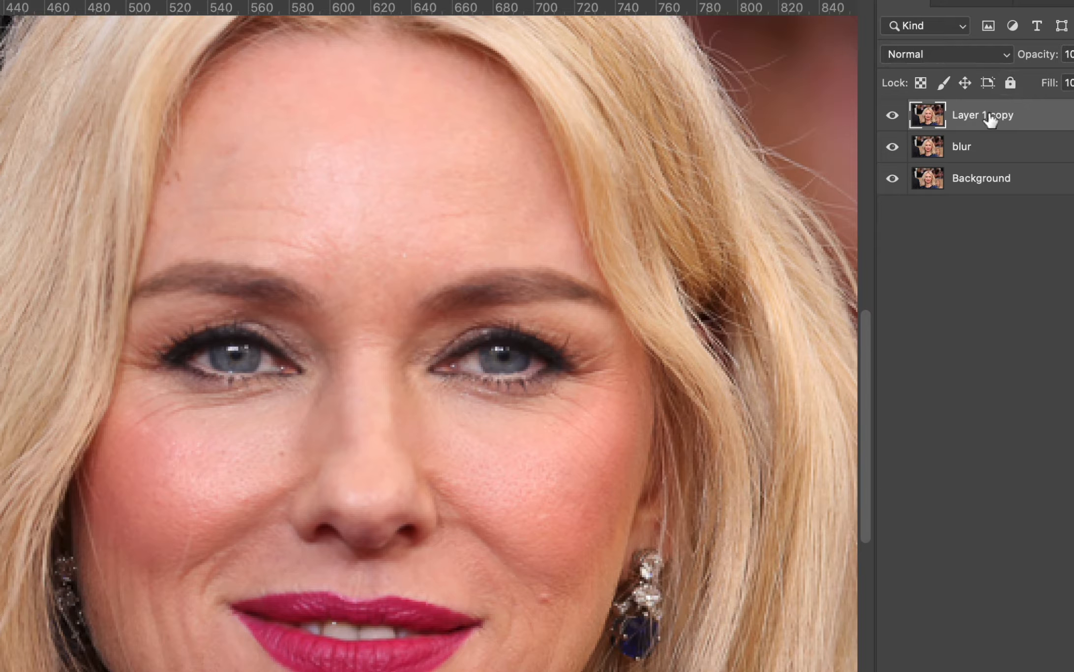
pyautogui.doubleClick(990, 116)
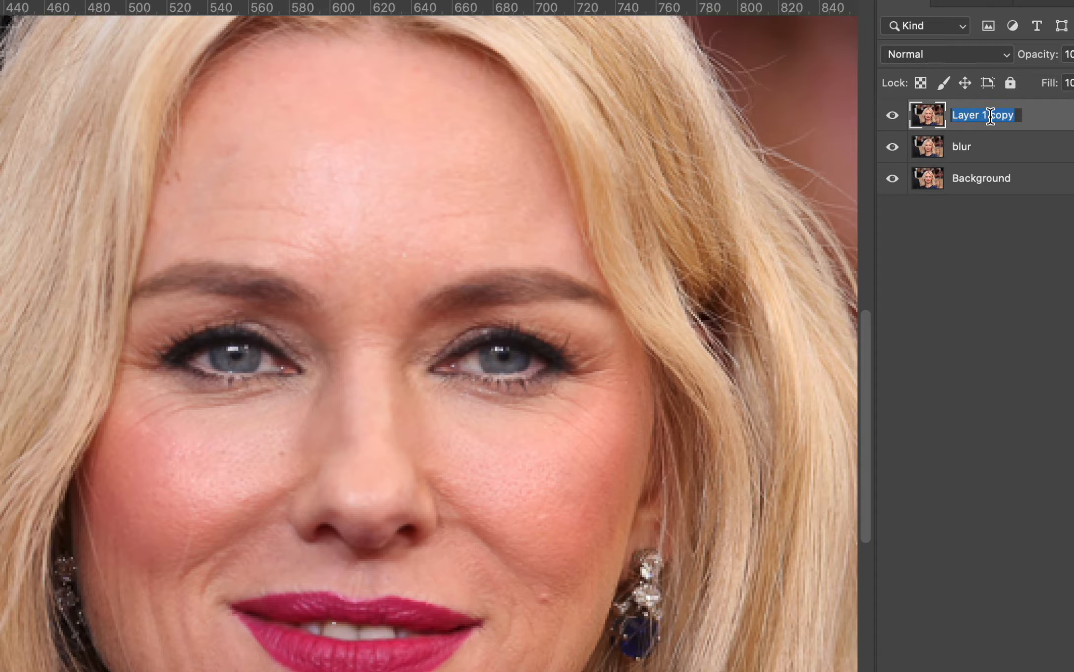
pyautogui.write('separation')
pyautogui.press('Return')
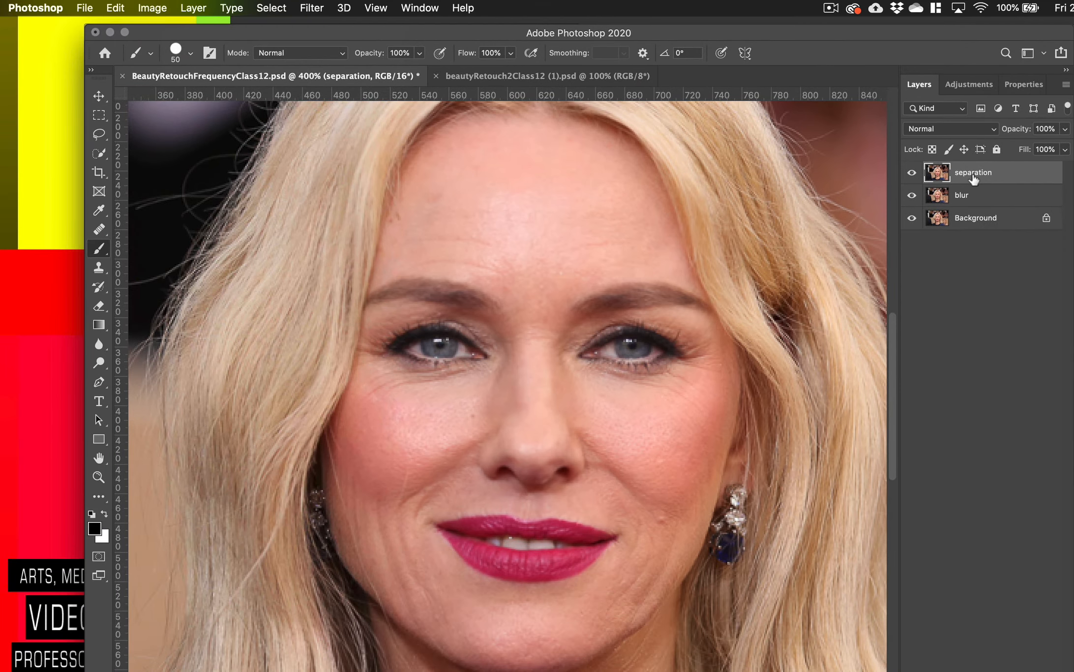
# Step: Start Apply Image on the separation layer with the blur layer as its source
pyautogui.click(151, 8)
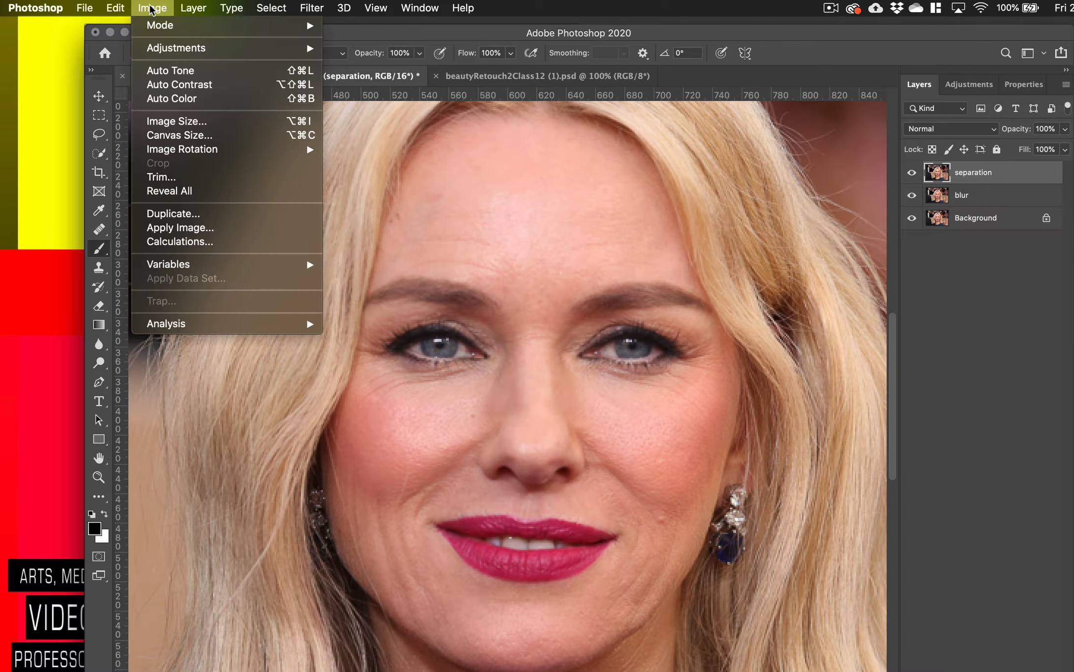
pyautogui.click(173, 231)
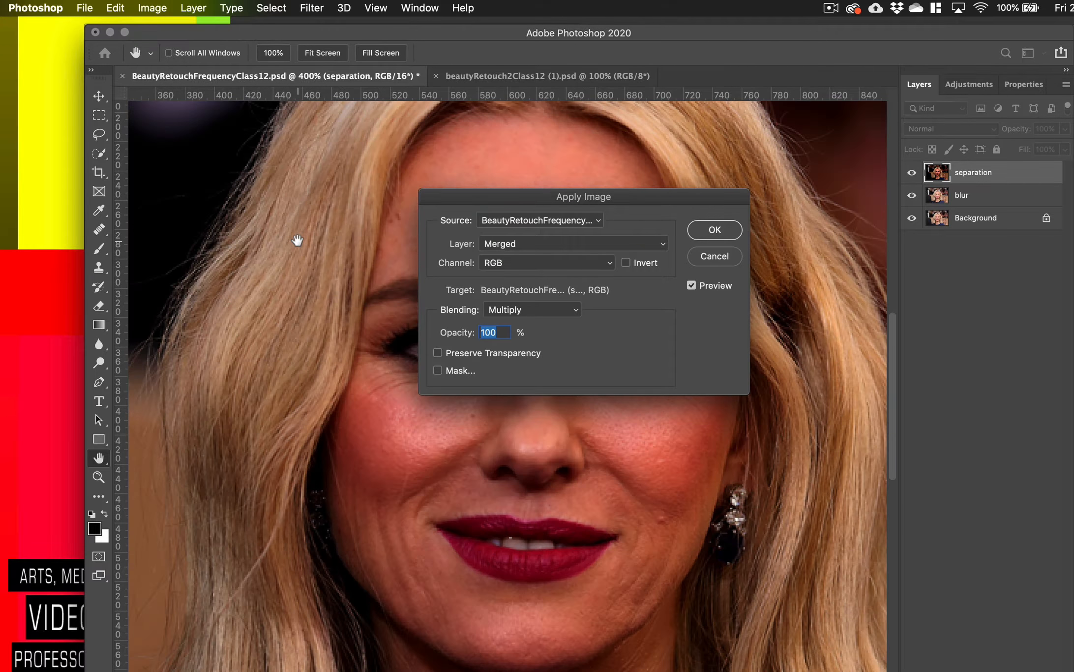
pyautogui.moveTo(478, 200); pyautogui.dragTo(645, 196)
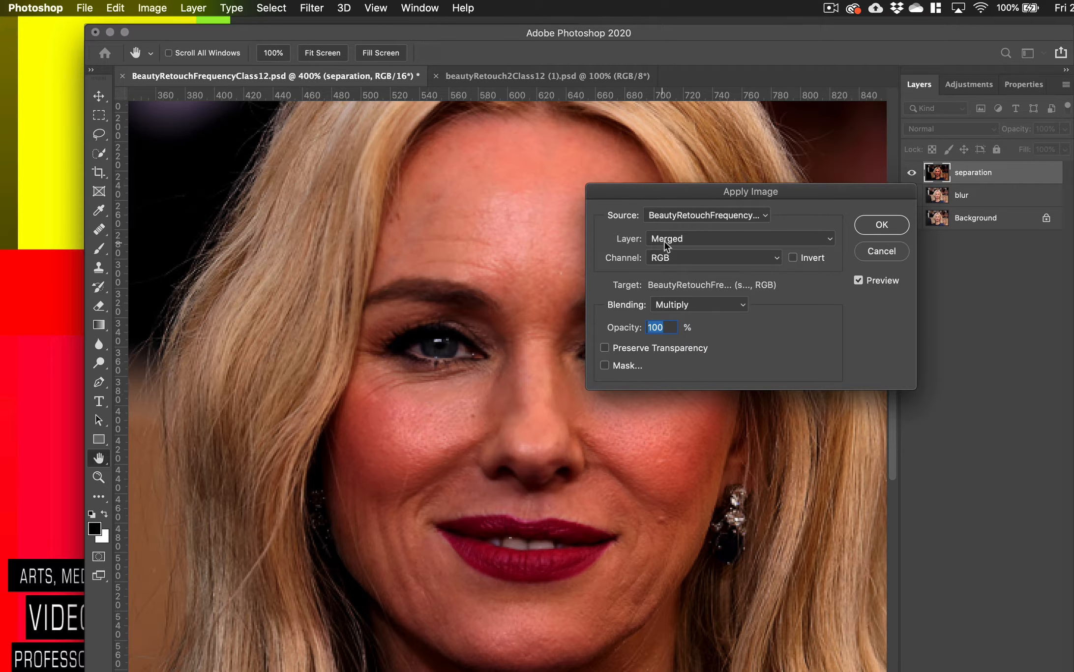
pyautogui.click(684, 237)
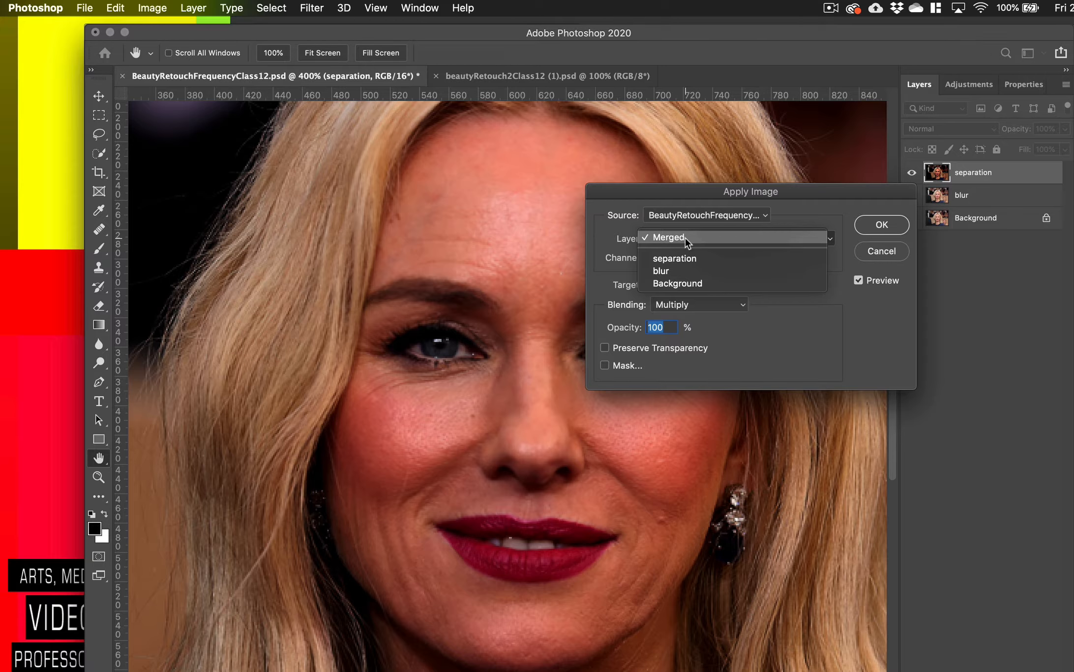
pyautogui.click(666, 270)
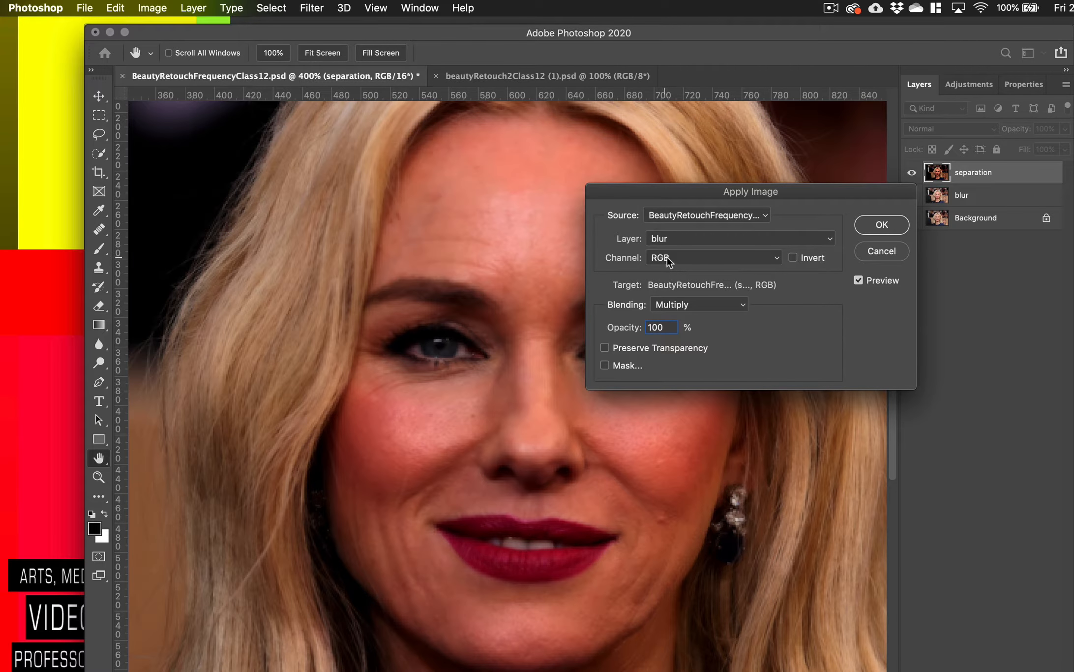
# Step: Try the Red and Green channels as the Apply Image source and restore the RGB channel
pyautogui.click(707, 257)
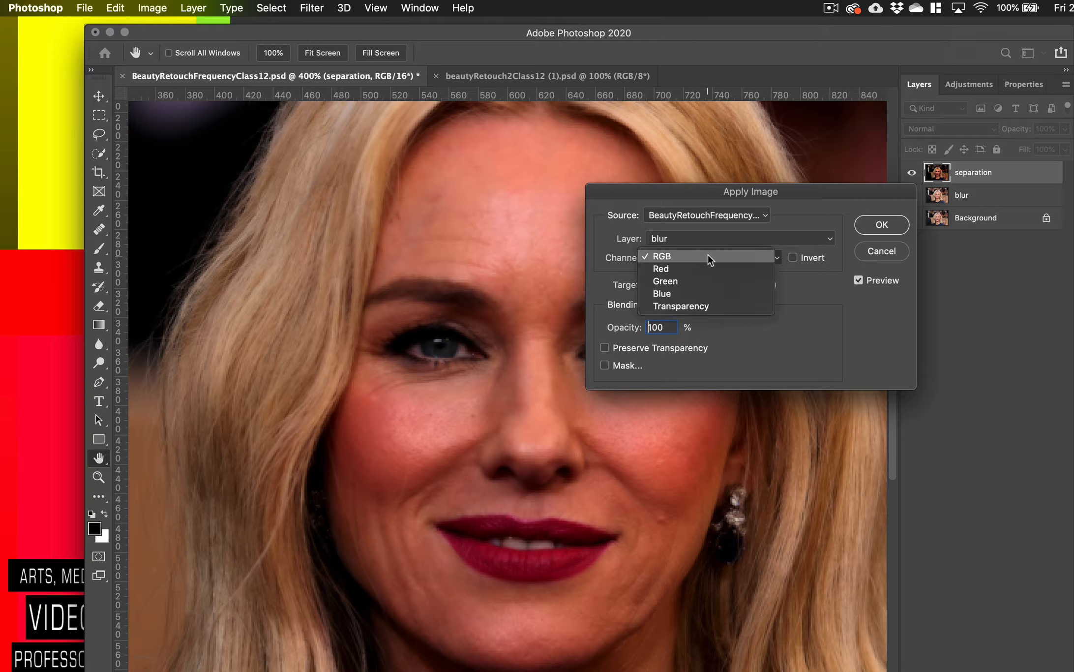
pyautogui.click(701, 264)
pyautogui.click(697, 255)
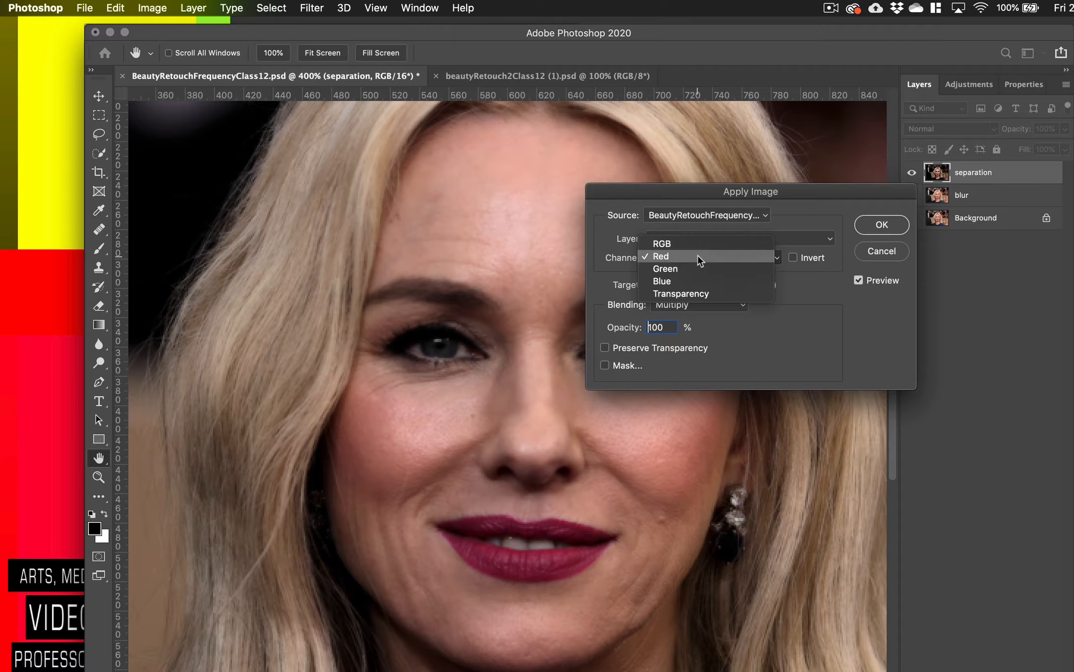
pyautogui.click(696, 269)
pyautogui.click(692, 259)
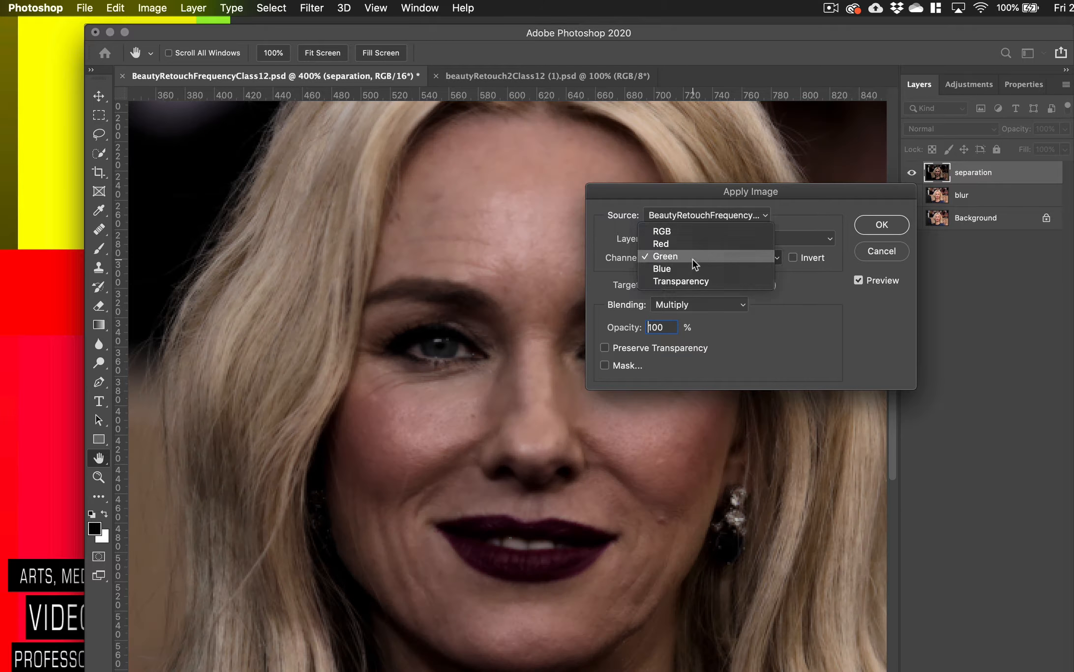
pyautogui.click(689, 231)
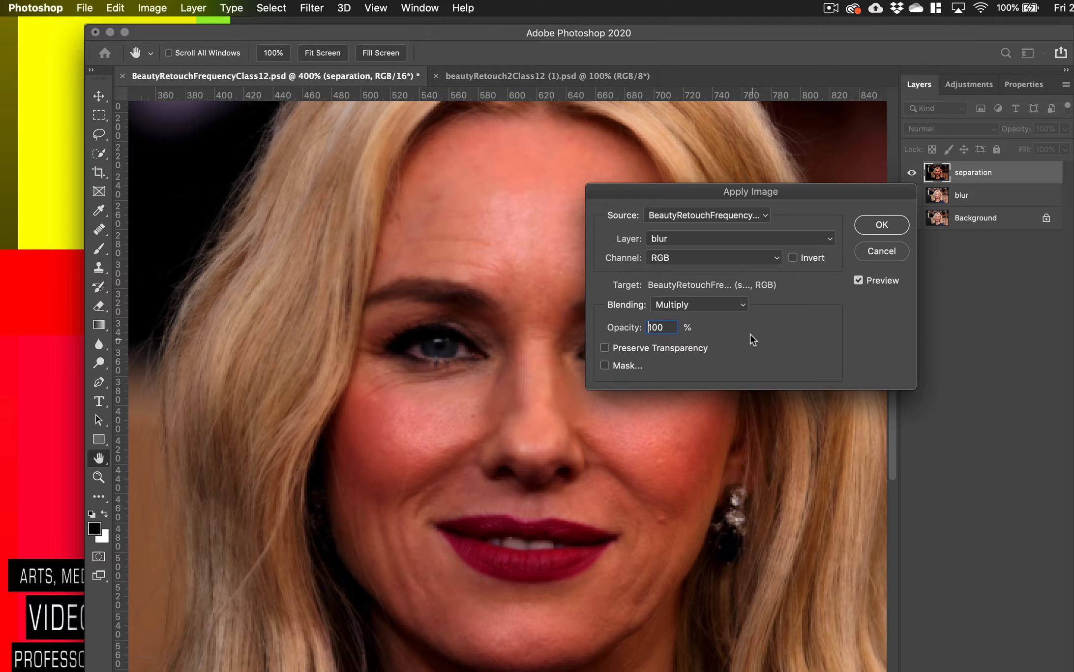
# Step: Set the Apply Image blending to Subtract with a scale of 2 and an offset of 128
pyautogui.click(728, 306)
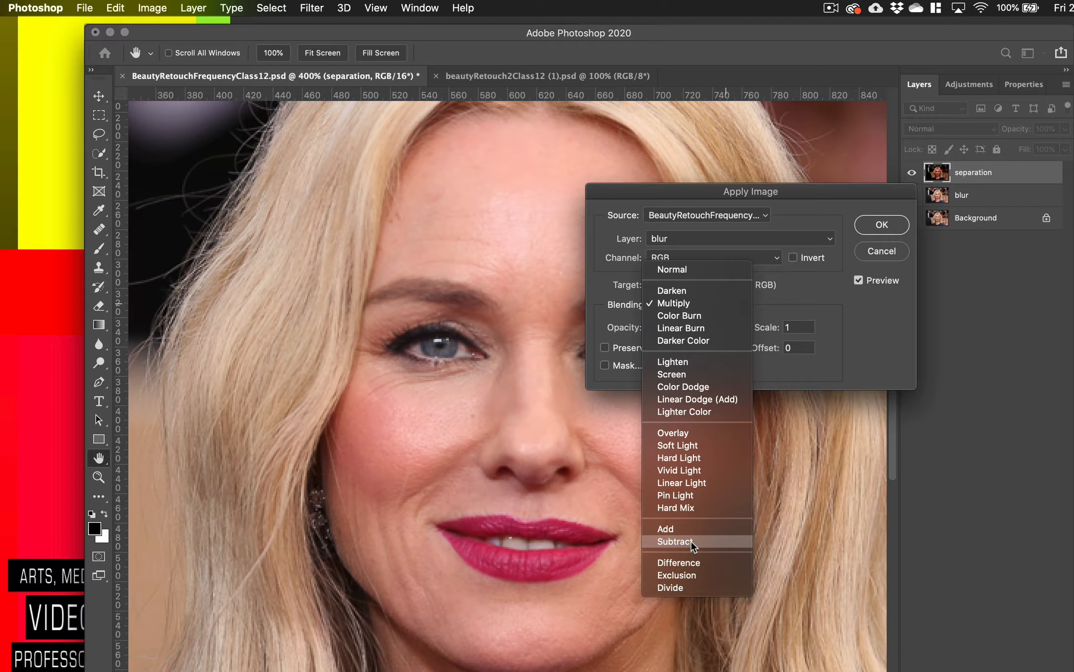
pyautogui.click(690, 541)
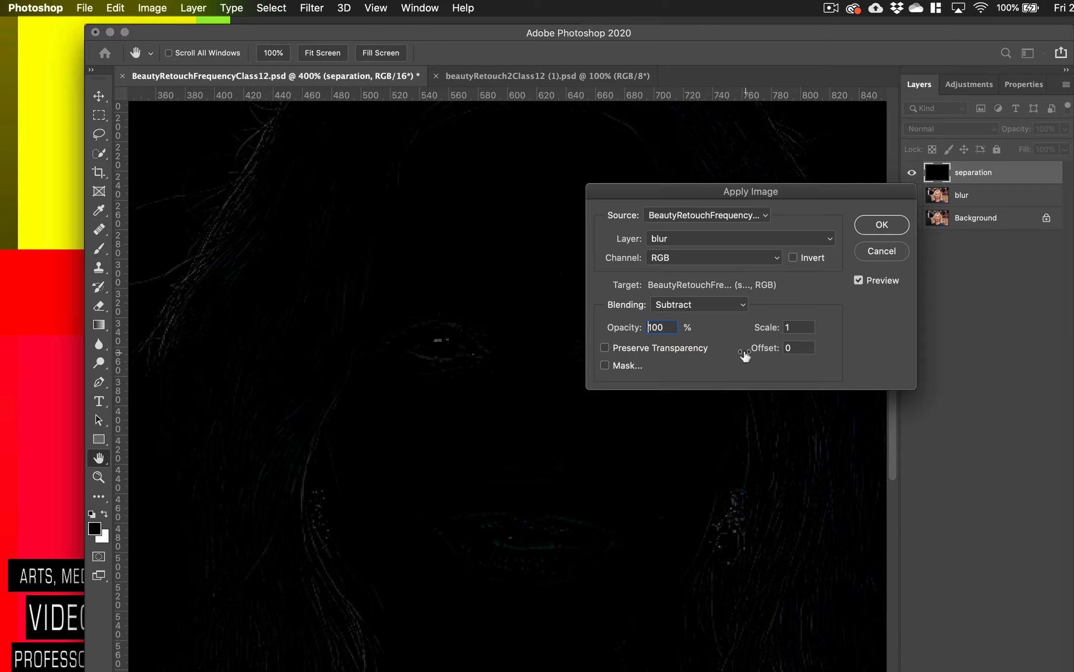
pyautogui.doubleClick(782, 327)
pyautogui.write('2')
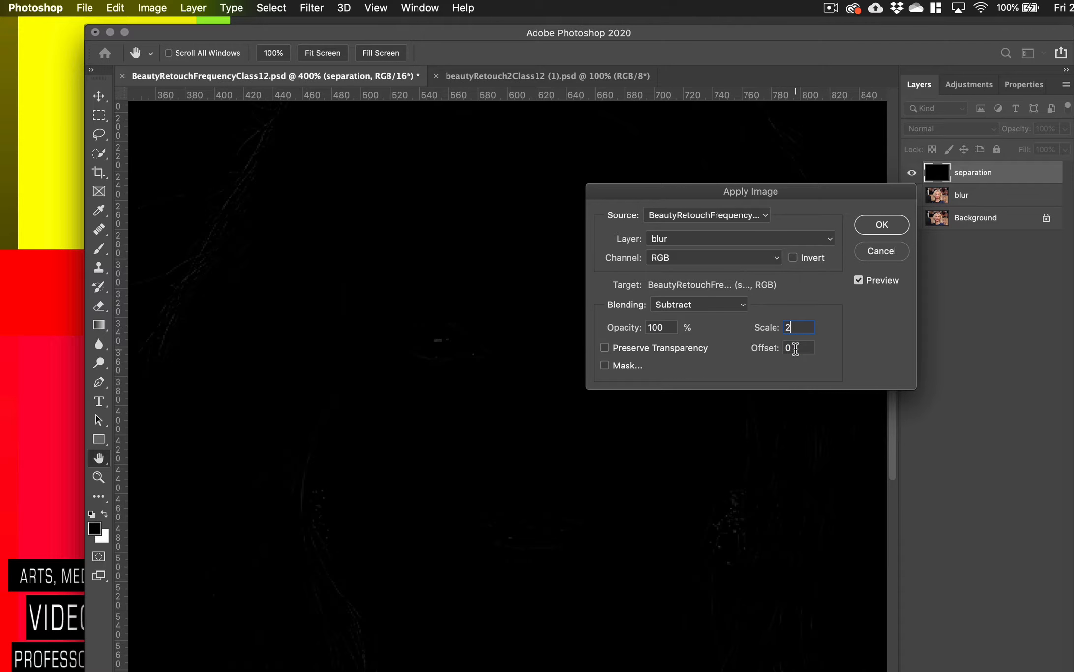
pyautogui.press('Tab')
pyautogui.write('128')
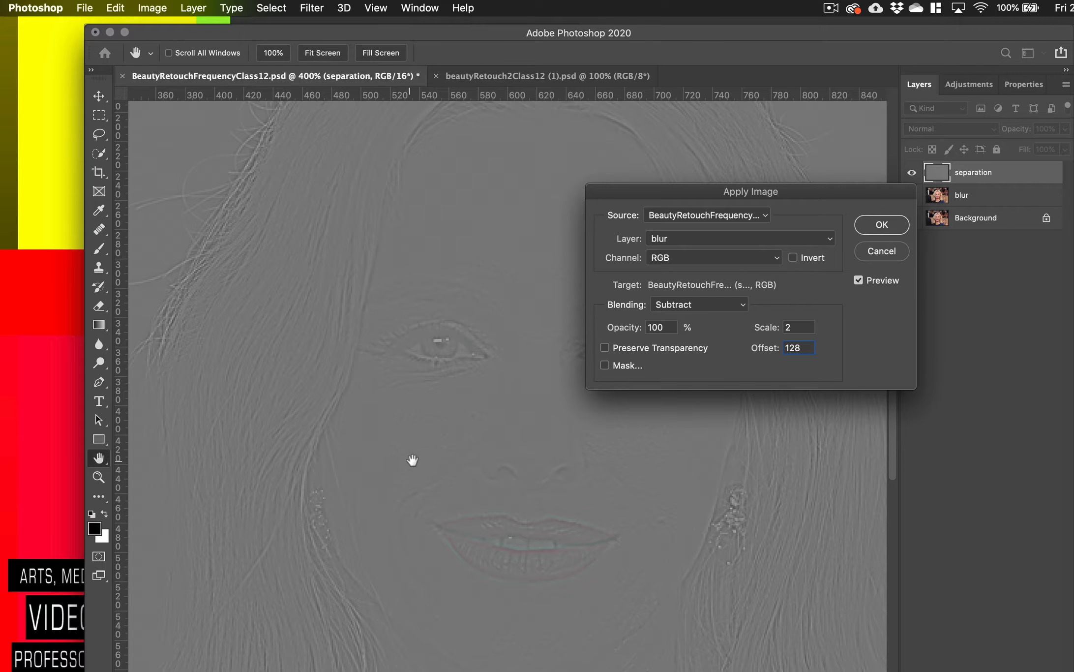
# Step: Inspect the separation texture around the eye and nose up close, and set the Apply Image scale to 10
pyautogui.keyDown('super'); pyautogui.click(496, 449); pyautogui.keyUp('super')
pyautogui.keyDown('super'); pyautogui.click(496, 448); pyautogui.keyUp('super')
pyautogui.keyDown('super'); pyautogui.click(496, 448); pyautogui.keyUp('super')
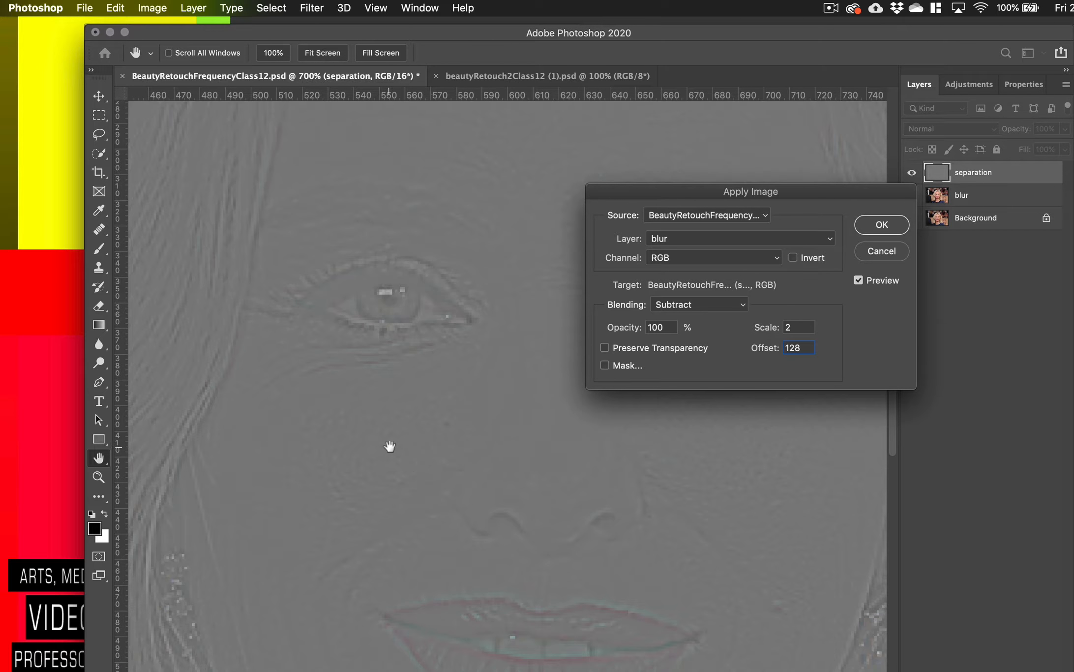
pyautogui.doubleClick(791, 327)
pyautogui.write('10')
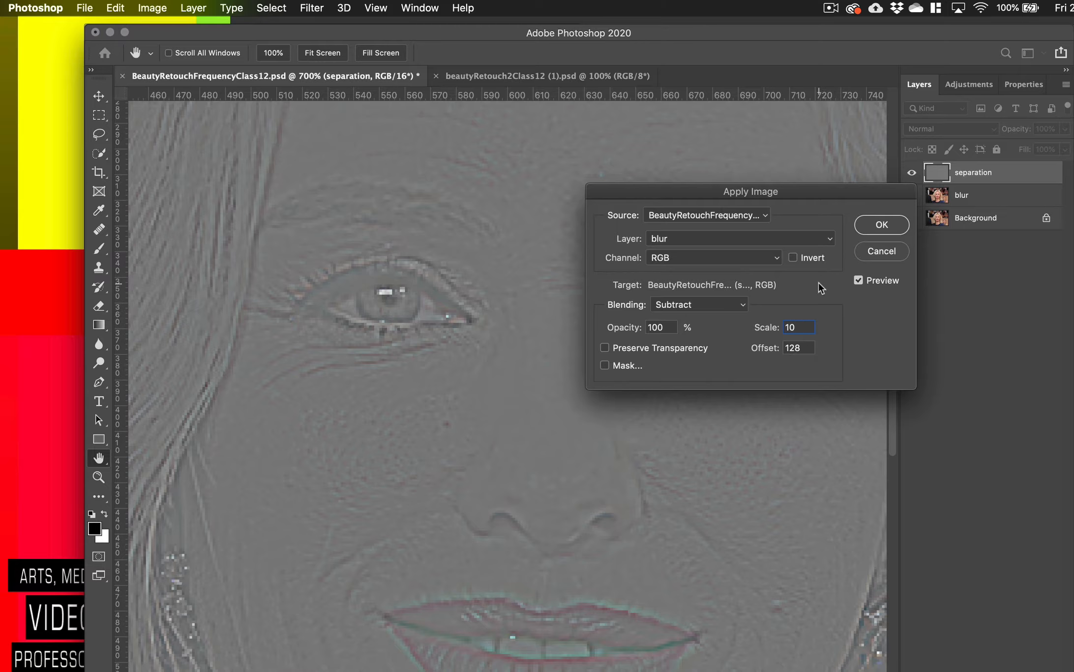
# Step: Compare the separation texture preview at Apply Image scales of 2 and 1
pyautogui.doubleClick(799, 326)
pyautogui.write('2')
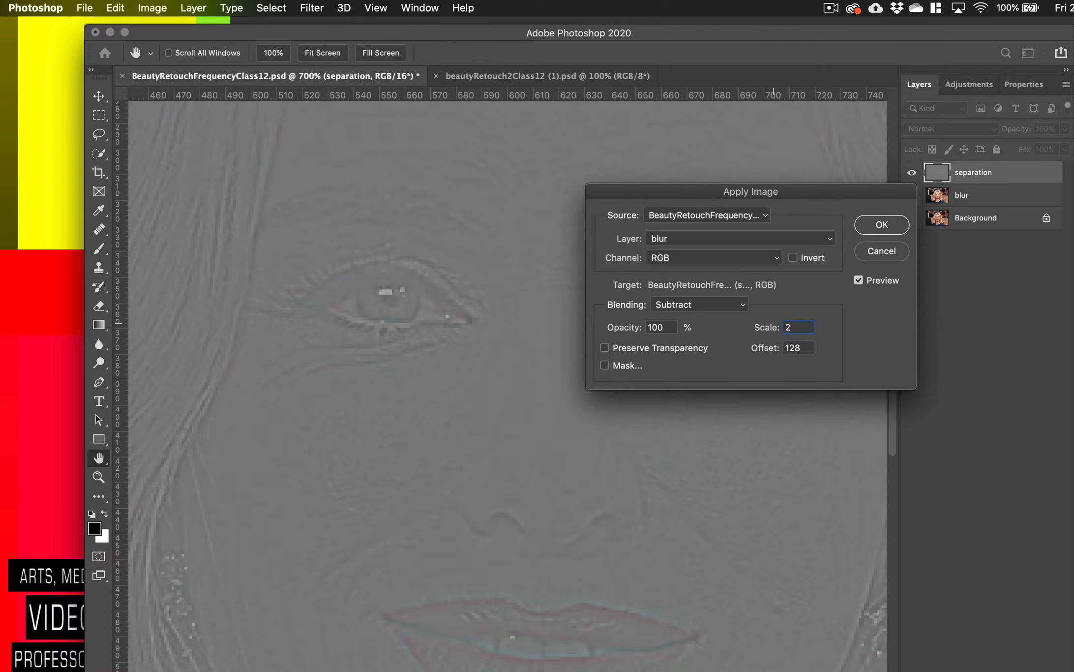
pyautogui.press('BackSpace')
pyautogui.write('1')
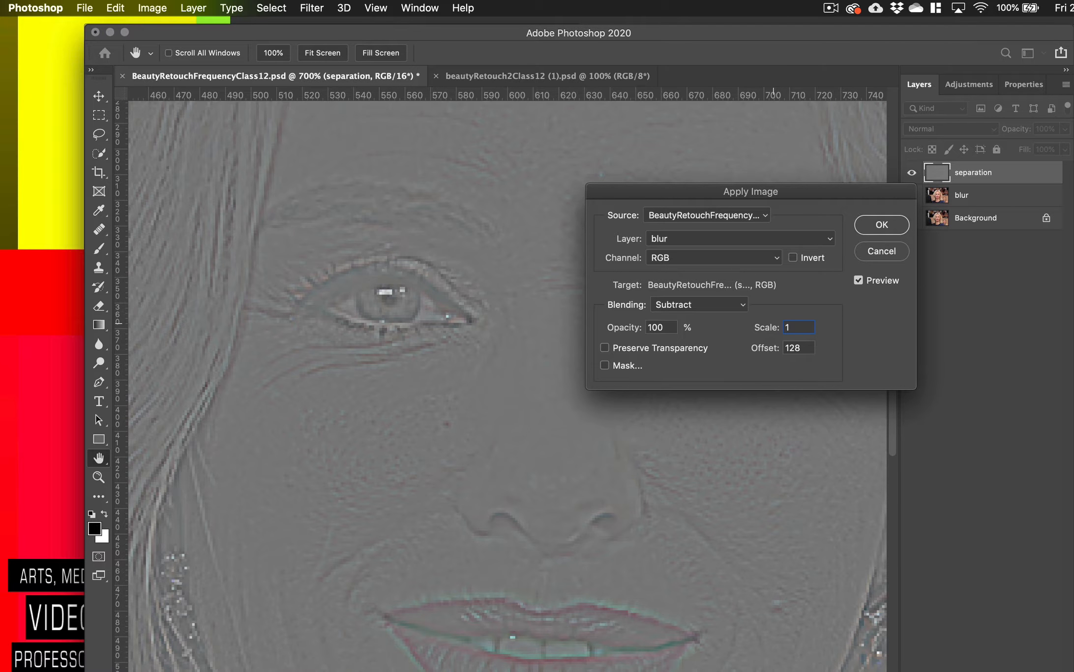
pyautogui.press('BackSpace')
pyautogui.write('2')
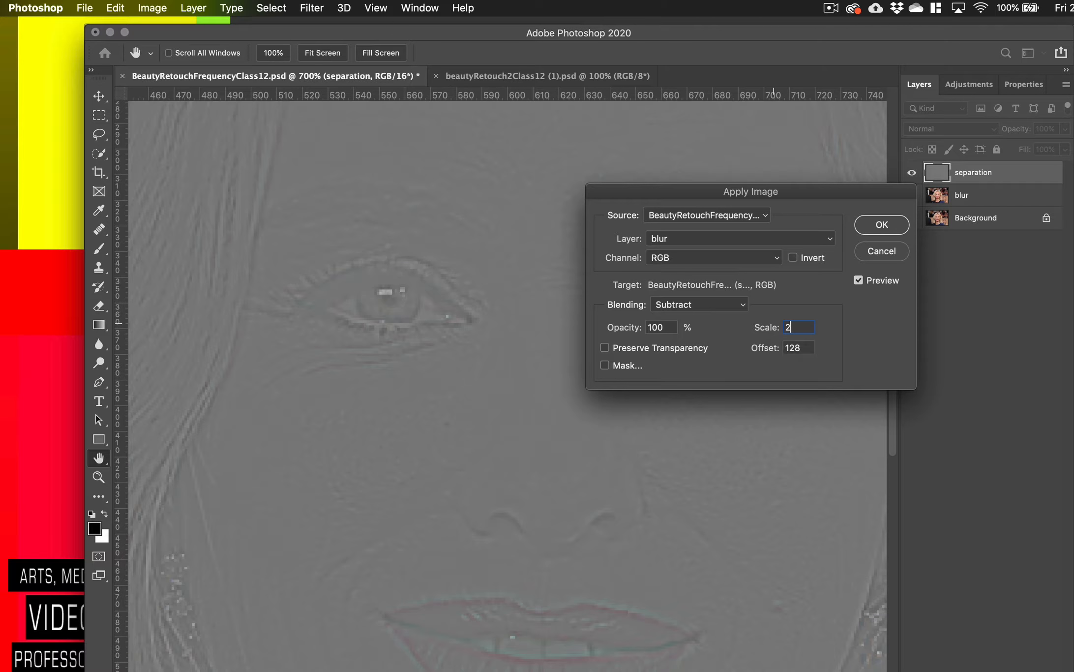
pyautogui.press('BackSpace')
pyautogui.write('1')
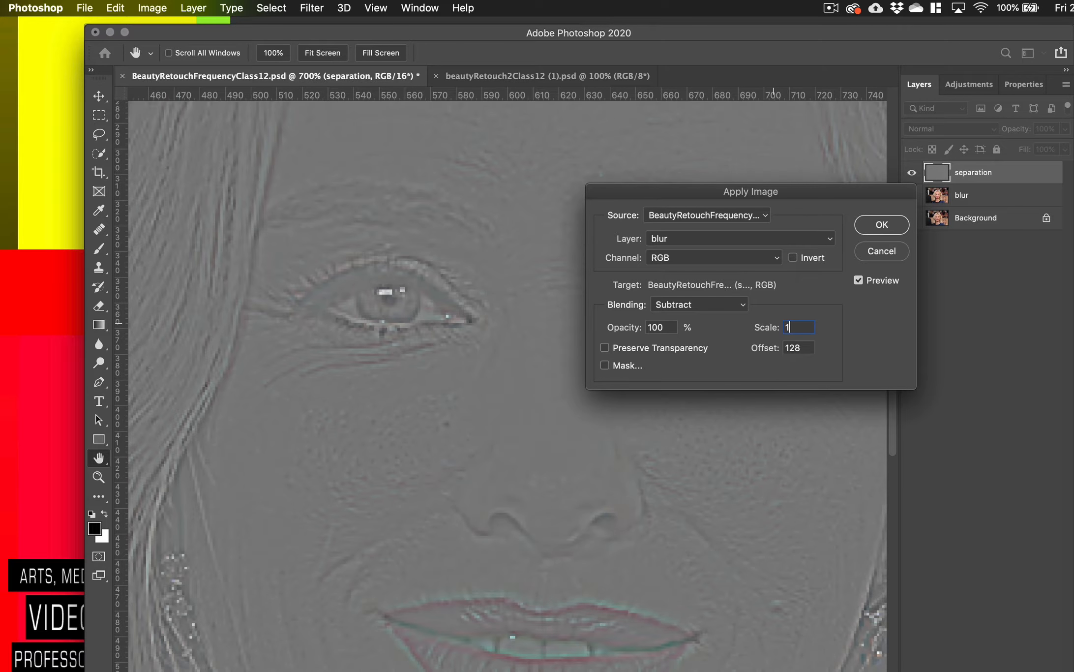
# Step: Try an Apply Image scale of 30, return it to 2, and apply the Subtract blend to the separation layer
pyautogui.press('BackSpace')
pyautogui.write('30')
pyautogui.click(792, 349)
pyautogui.click(694, 266)
pyautogui.doubleClick(789, 327)
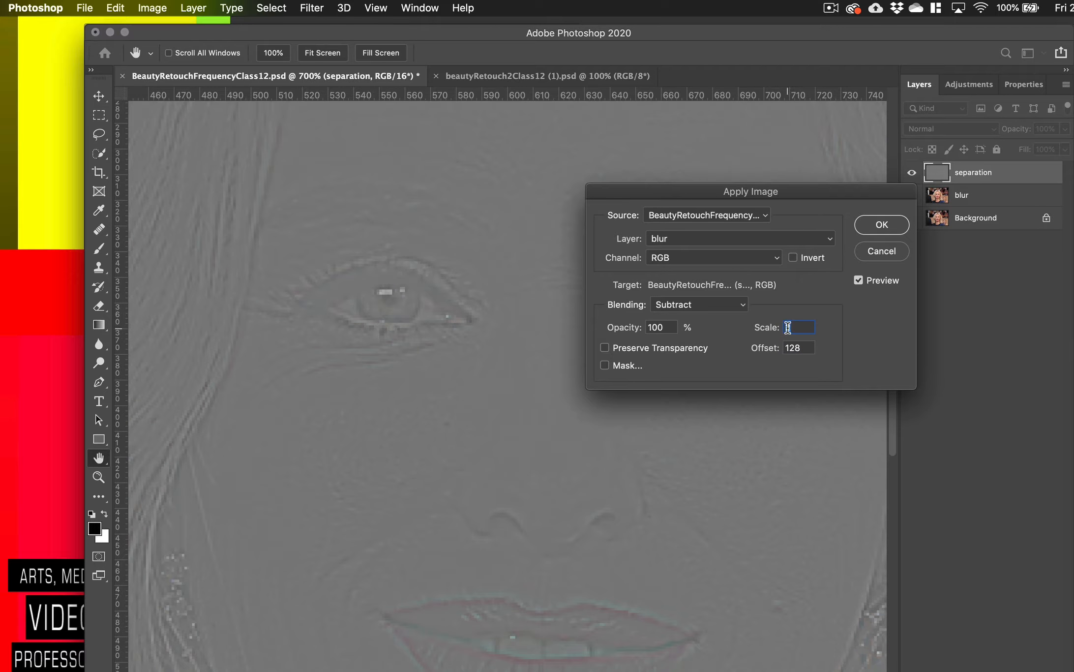
pyautogui.moveTo(762, 329); pyautogui.dragTo(593, 329)
pyautogui.moveTo(778, 331); pyautogui.dragTo(1073, 332)
pyautogui.click(879, 225)
# Step: Set the separation layer's blend mode to Vivid Light
pyautogui.press('b')
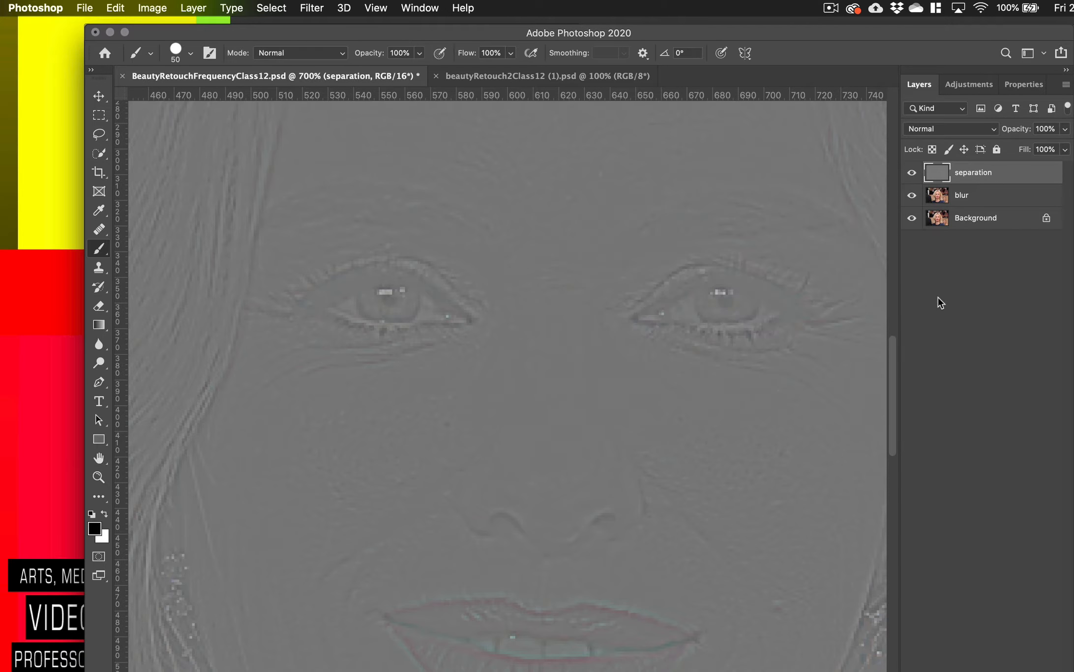
pyautogui.press('super+minus')
pyautogui.press('super+minus')
pyautogui.press('super+minus')
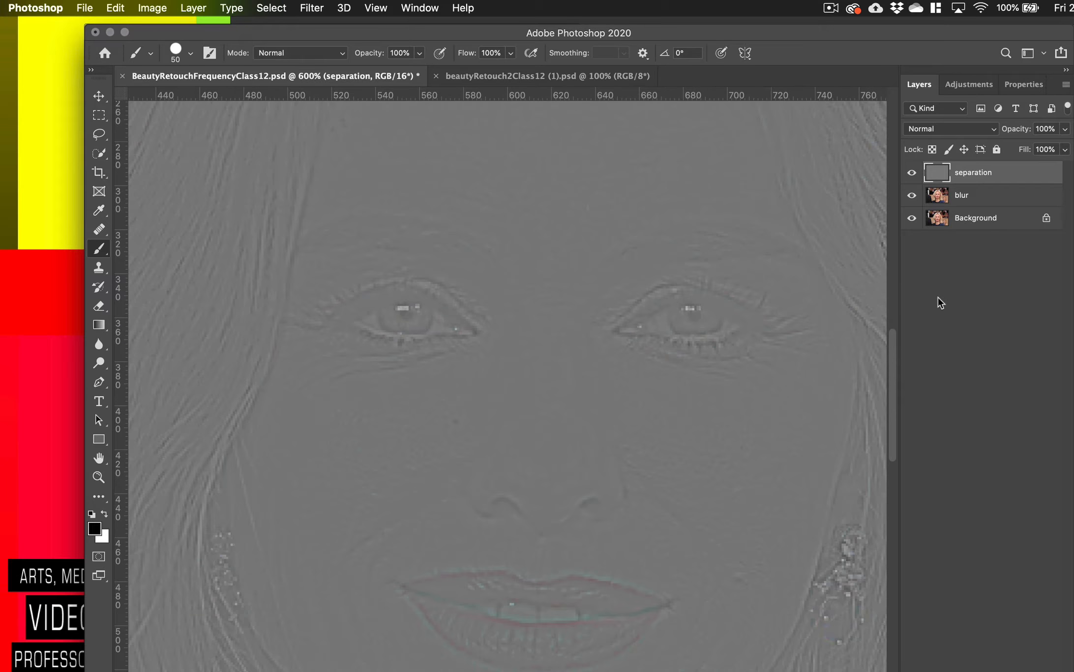
pyautogui.press('super+minus')
pyautogui.press('super+minus')
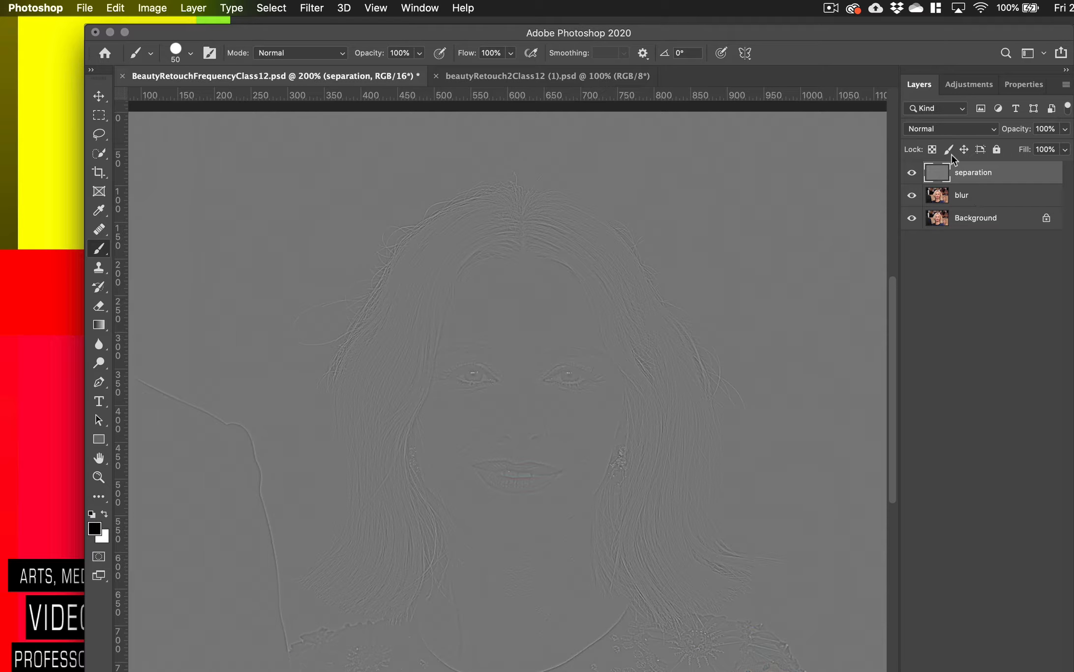
pyautogui.click(932, 129)
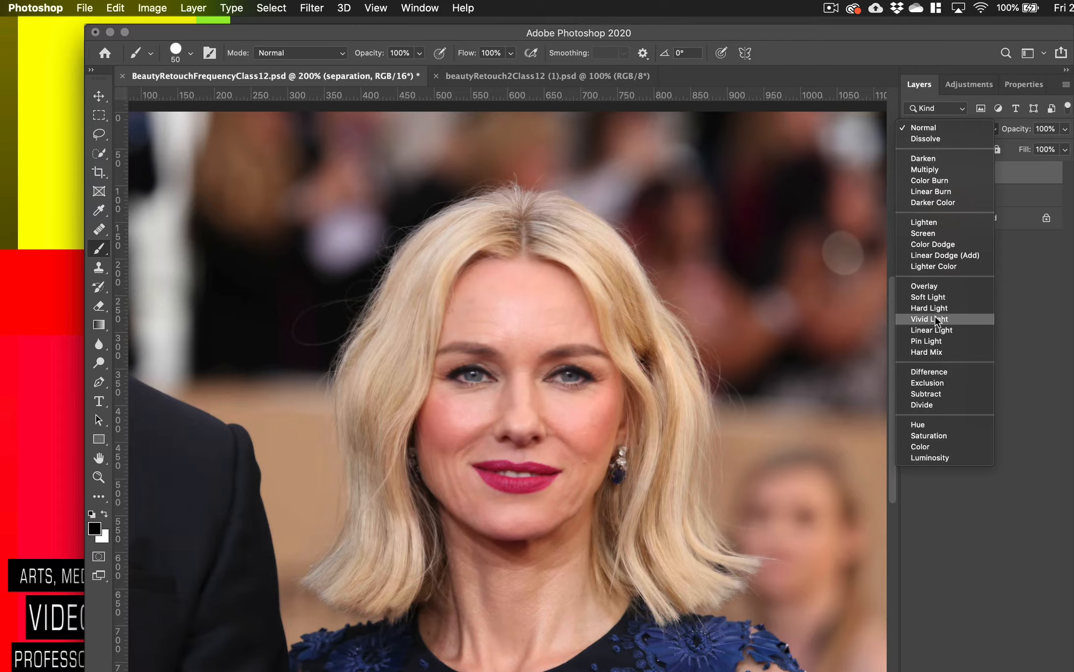
pyautogui.click(935, 318)
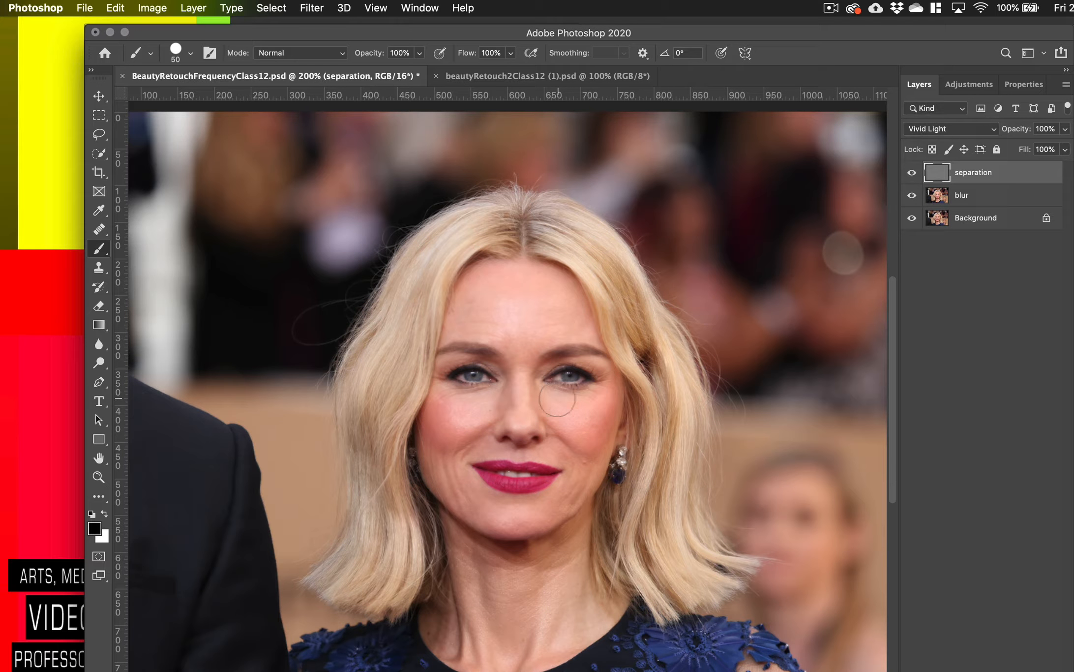
# Step: Compare the face up close with the separation and blur layers hidden and shown
pyautogui.press('super+plus')
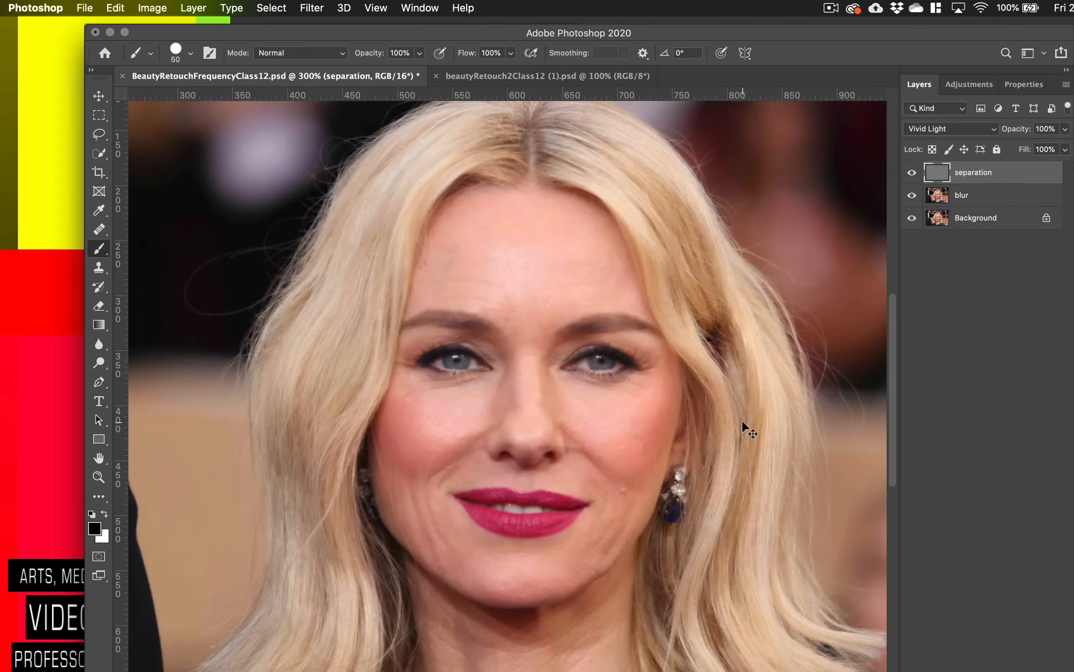
pyautogui.press('super+plus')
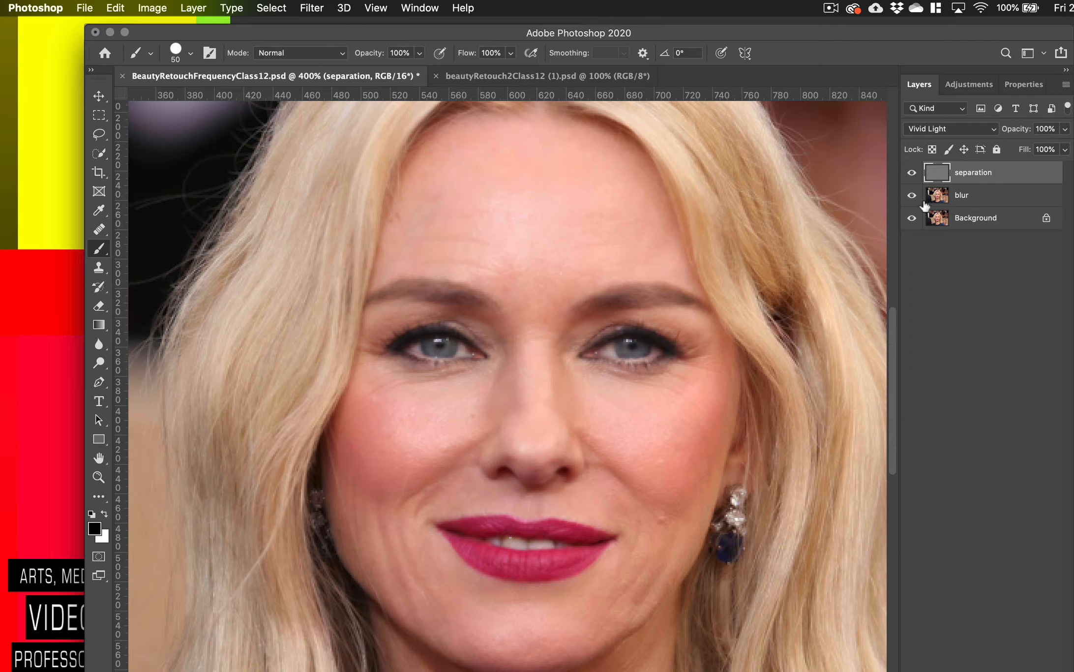
pyautogui.click(912, 173)
pyautogui.click(911, 195)
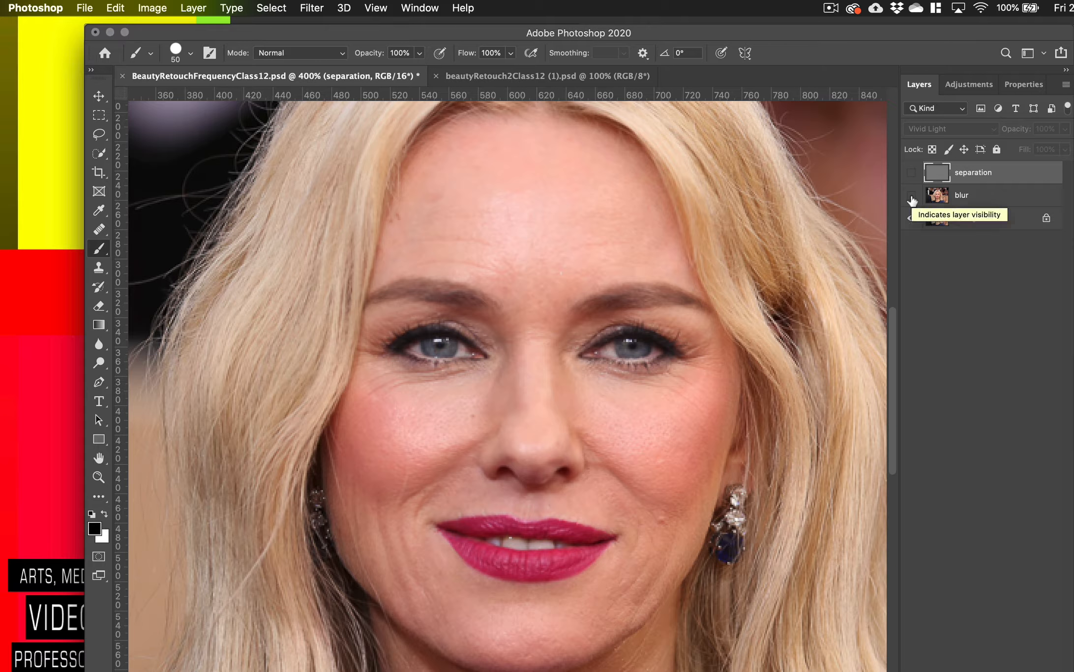
pyautogui.moveTo(911, 172); pyautogui.dragTo(912, 196)
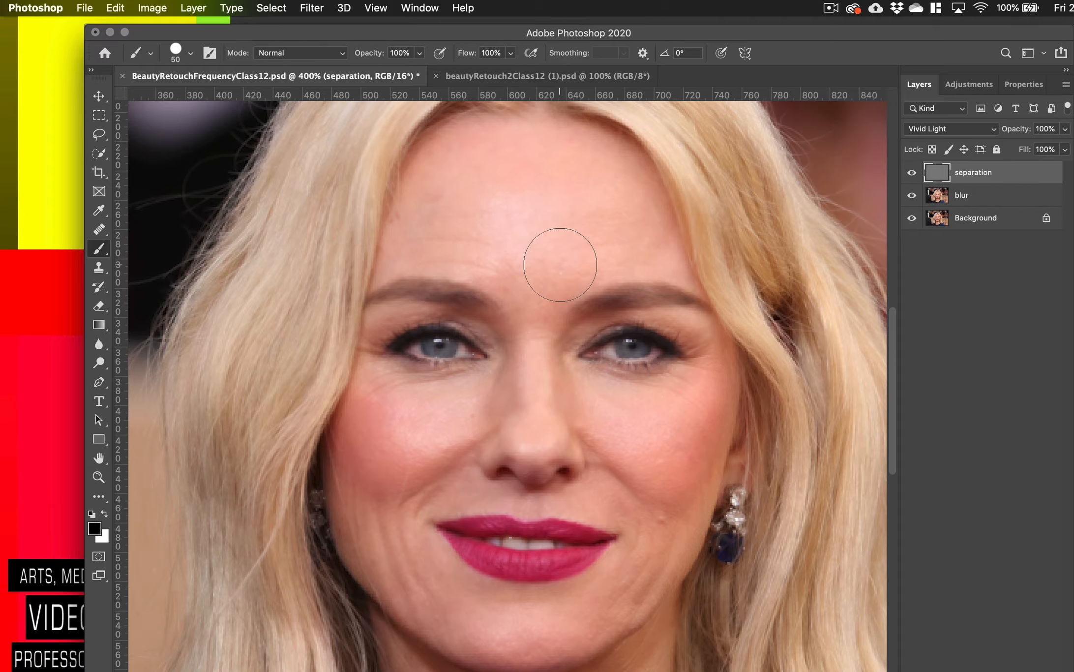
# Step: Group the separation and blur layers together above the Background
pyautogui.keyDown('shift'); pyautogui.click(990, 196); pyautogui.keyUp('shift')
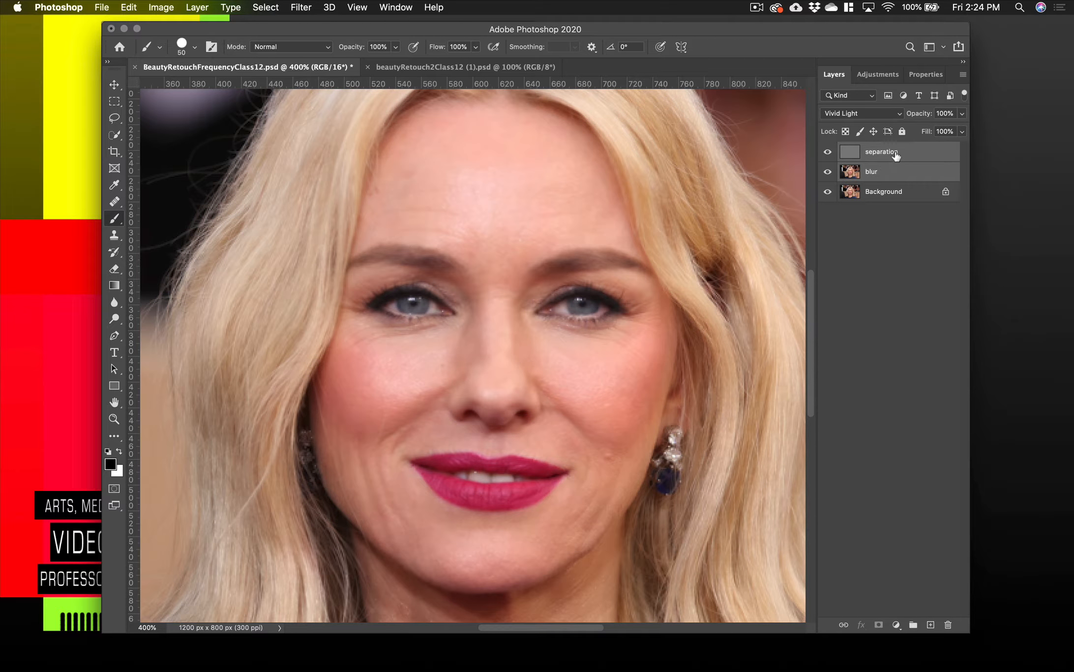
pyautogui.click(897, 156)
pyautogui.keyDown('shift'); pyautogui.click(899, 176); pyautogui.keyUp('shift')
pyautogui.click(902, 158)
pyautogui.keyDown('shift'); pyautogui.click(906, 176); pyautogui.keyUp('shift')
pyautogui.click(913, 623)
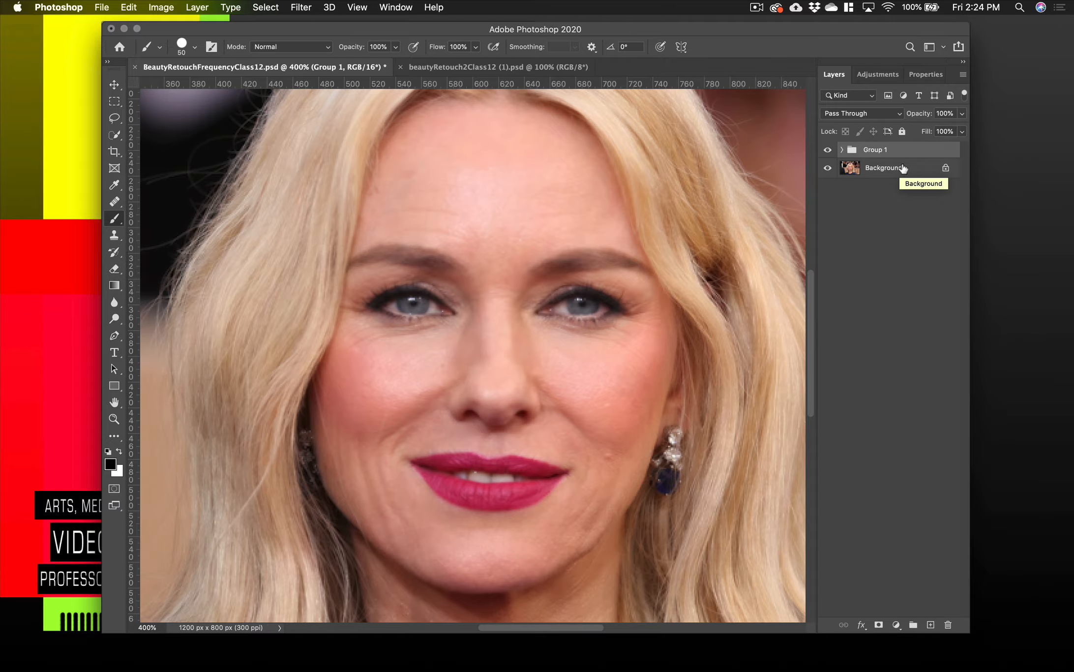
# Step: On the grouped blur layer, set the Lasso feather to 14.1 px and select an oval area in the central forehead
pyautogui.click(841, 150)
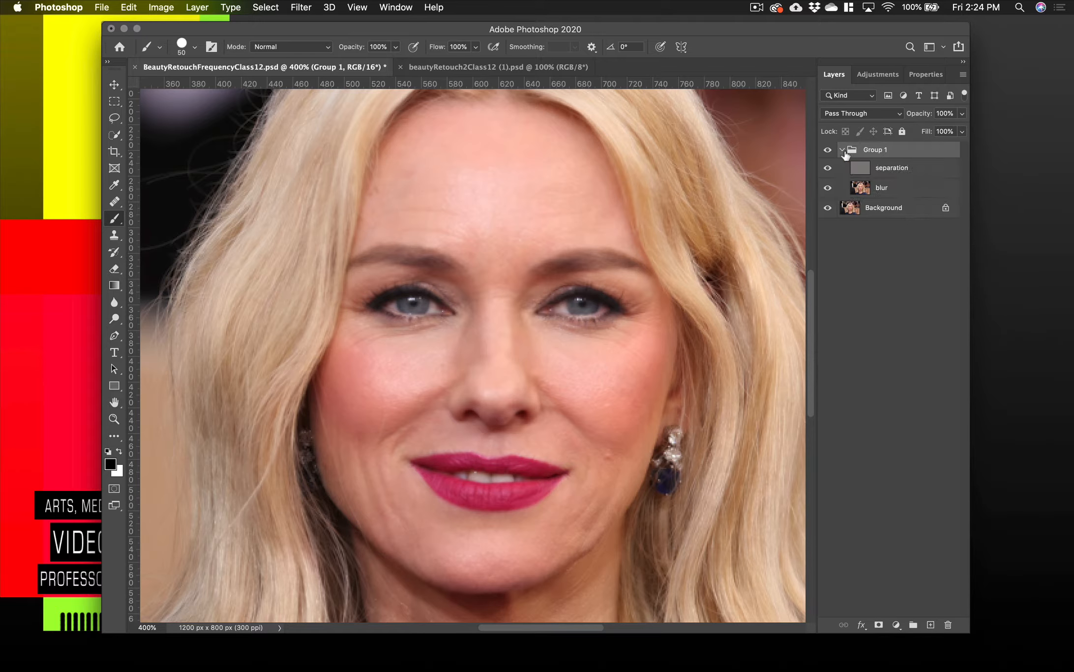
pyautogui.click(892, 189)
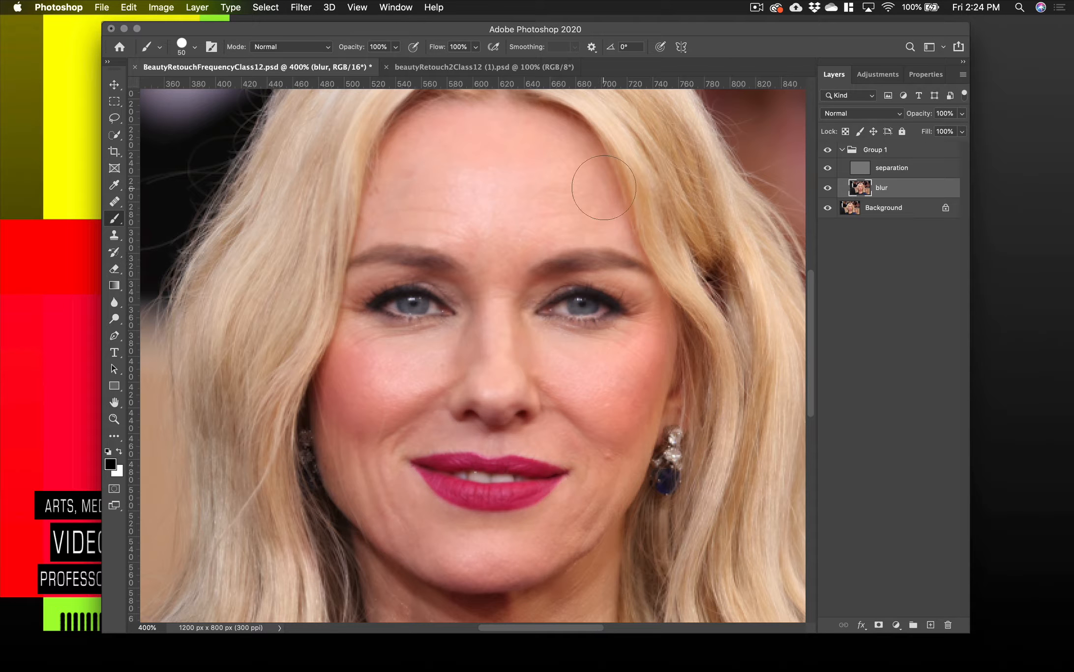
pyautogui.click(115, 119)
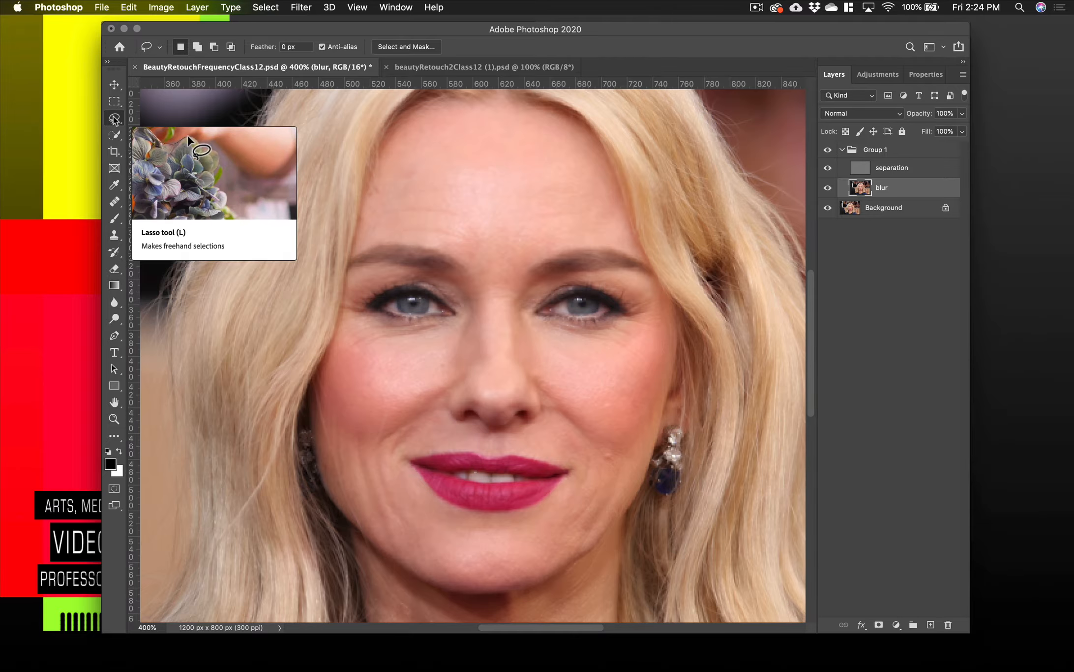
pyautogui.moveTo(430, 169)
pyautogui.mouseDown()
pyautogui.moveTo(510, 125)
pyautogui.moveTo(484, 222)
pyautogui.mouseUp()
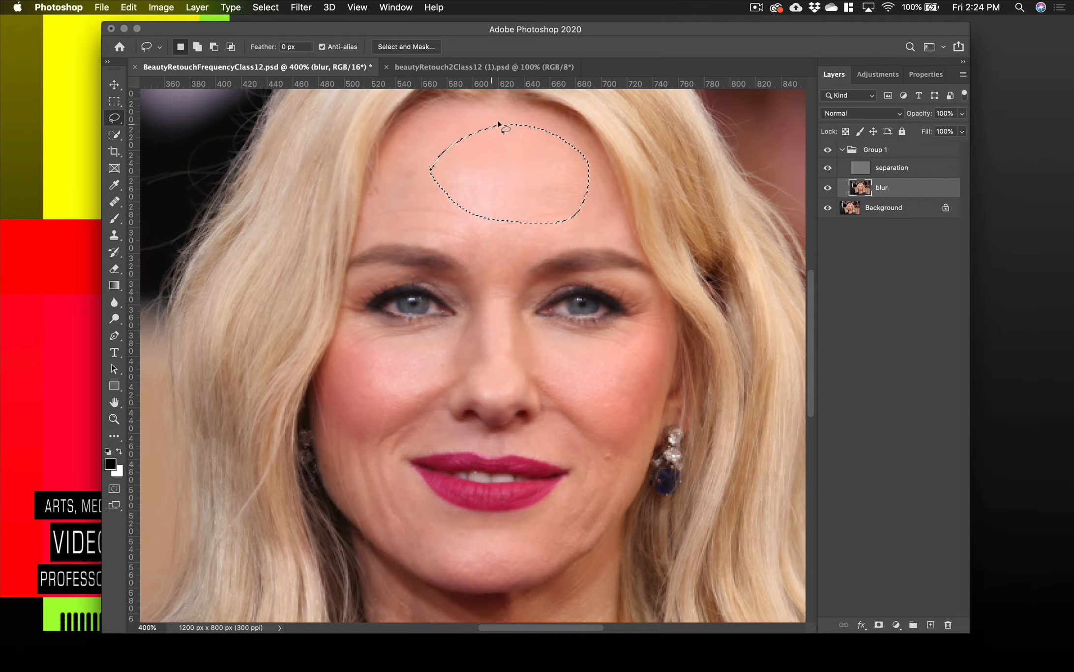
pyautogui.press('super+d')
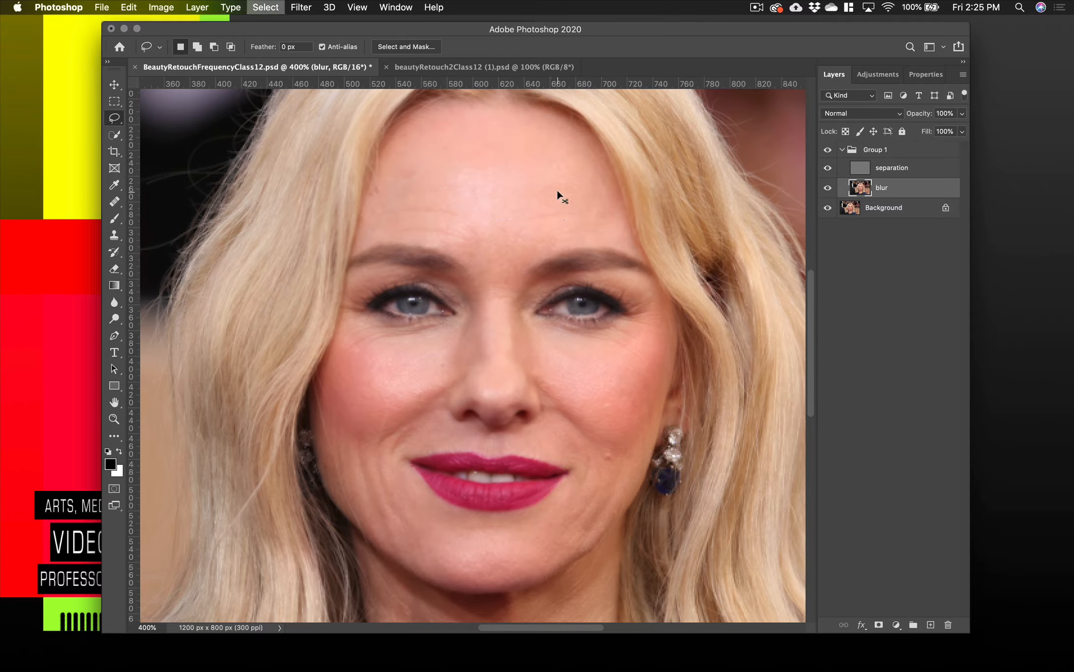
pyautogui.moveTo(260, 49); pyautogui.dragTo(348, 54)
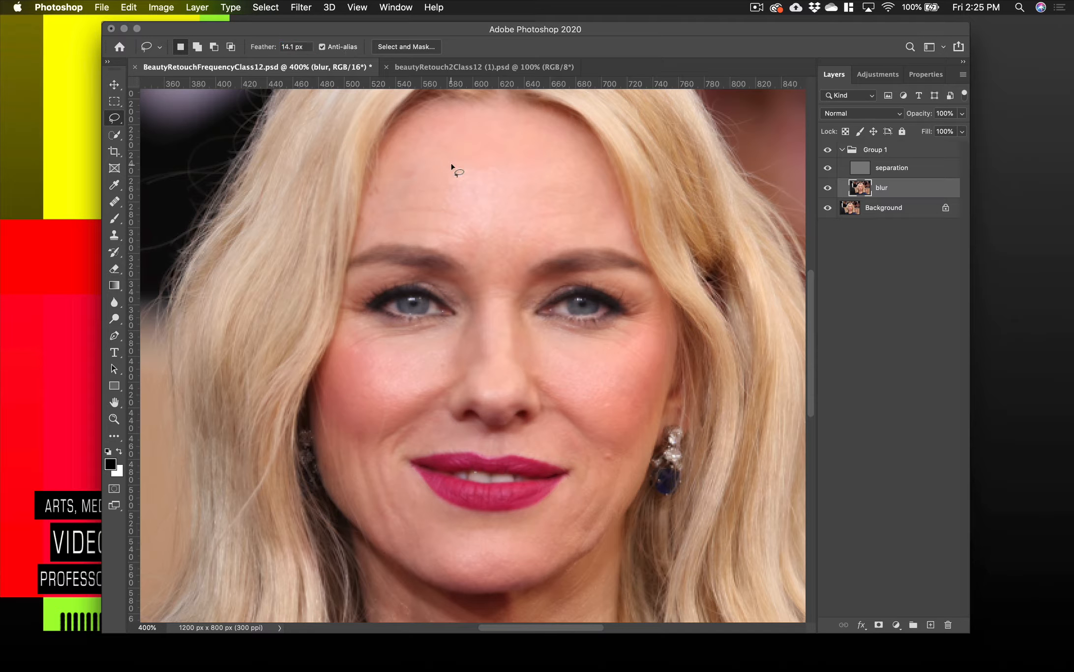
pyautogui.hscroll(2, 451, 166)
pyautogui.moveTo(398, 178)
pyautogui.mouseDown()
pyautogui.moveTo(413, 151)
pyautogui.moveTo(487, 132)
pyautogui.moveTo(554, 171)
pyautogui.moveTo(522, 212)
pyautogui.moveTo(435, 215)
pyautogui.moveTo(407, 183)
pyautogui.mouseUp()
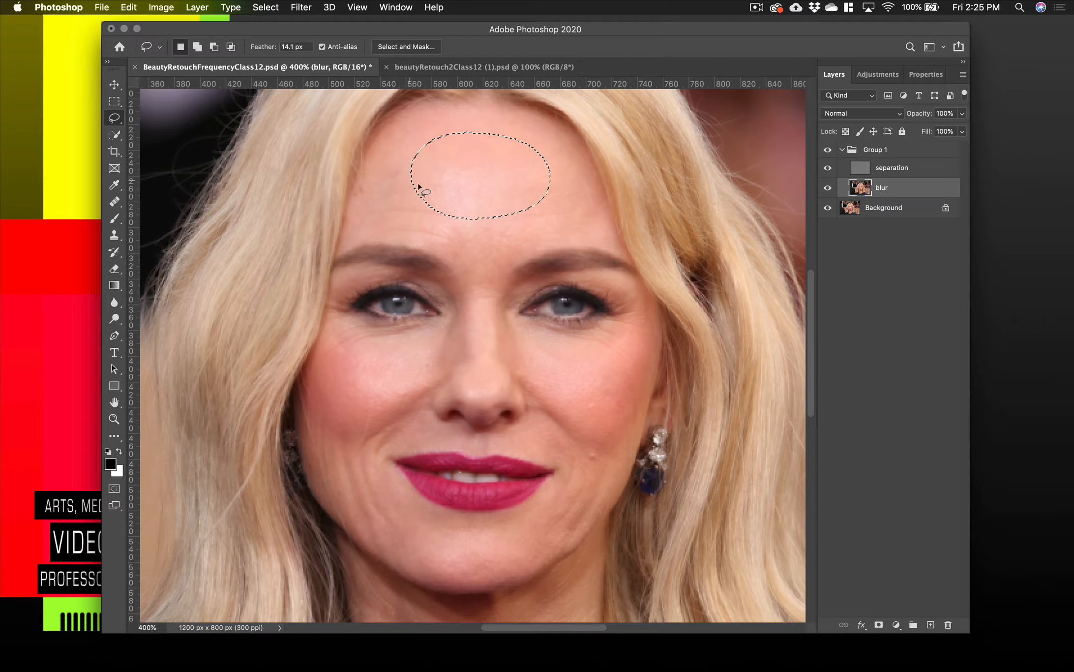
# Step: Inspect the feathered edge of the forehead selection in Quick Mask mode and return to the normal view
pyautogui.press('q')
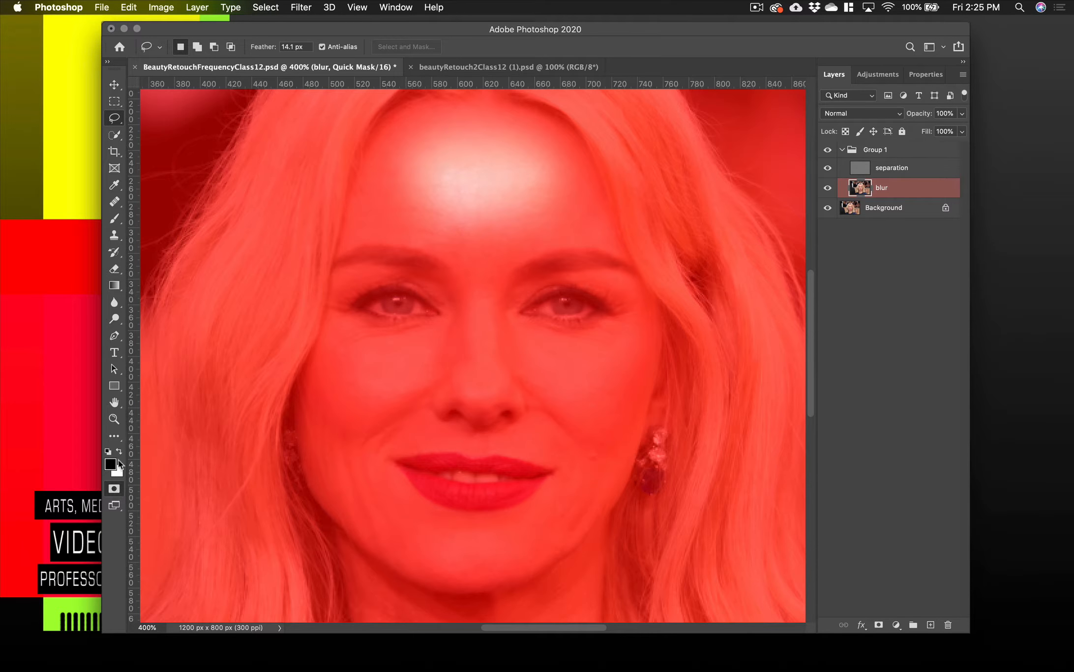
pyautogui.click(114, 489)
pyautogui.click(114, 489)
pyautogui.press('q')
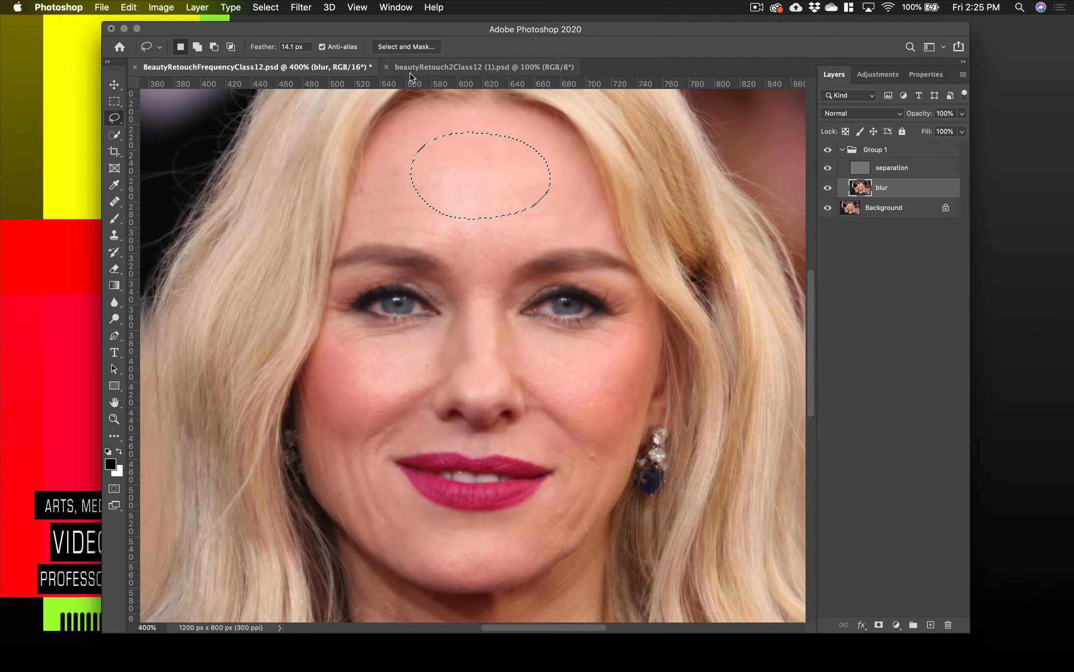
# Step: Apply a Gaussian Blur of 4.9 pixels to the forehead selection on the blur layer and deselect it
pyautogui.click(301, 7)
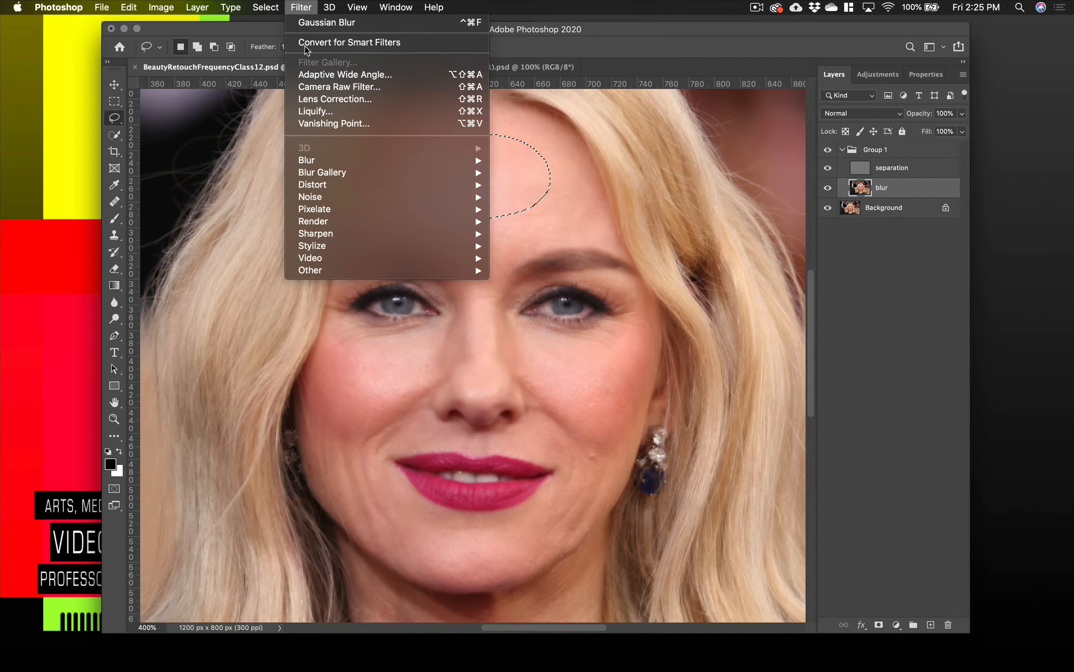
pyautogui.moveTo(383, 160)
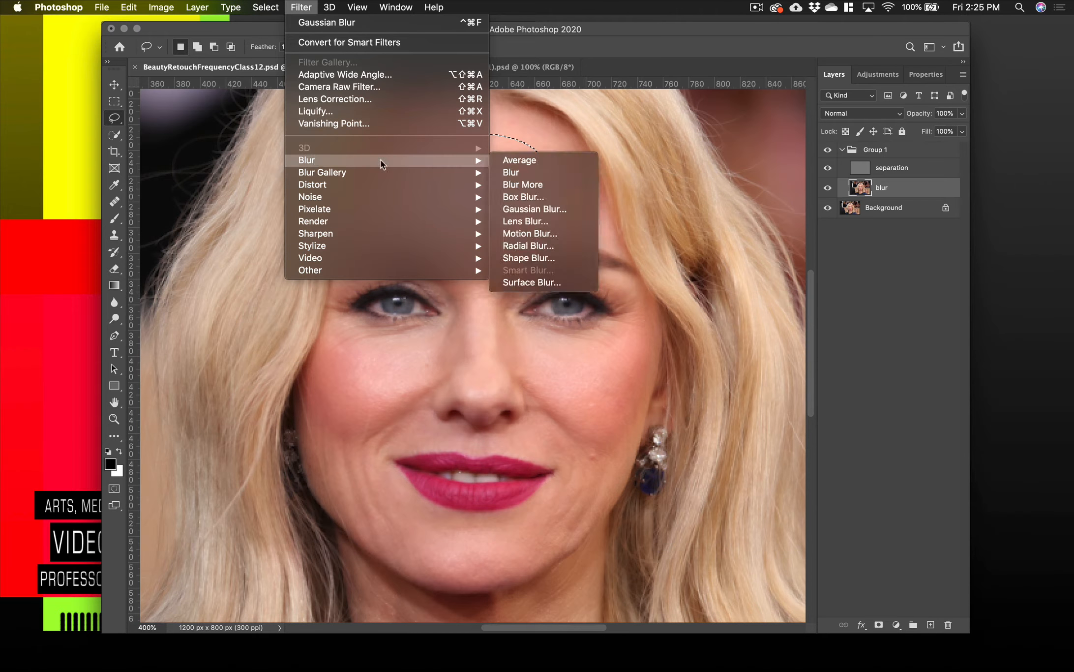
pyautogui.click(535, 209)
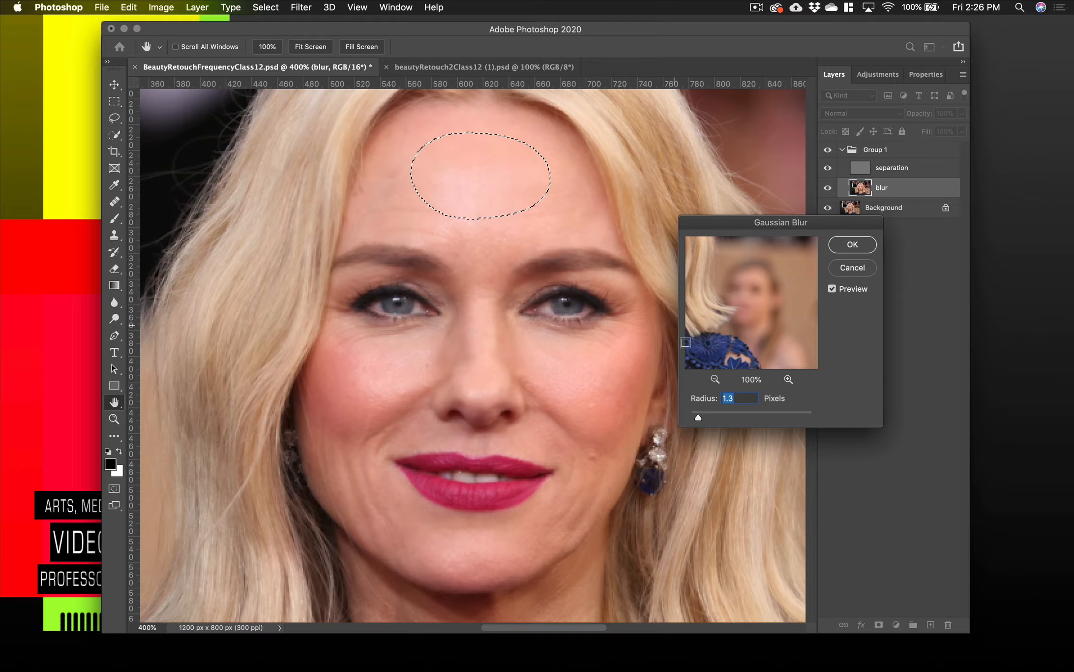
pyautogui.moveTo(702, 419); pyautogui.dragTo(723, 421)
pyautogui.click(857, 245)
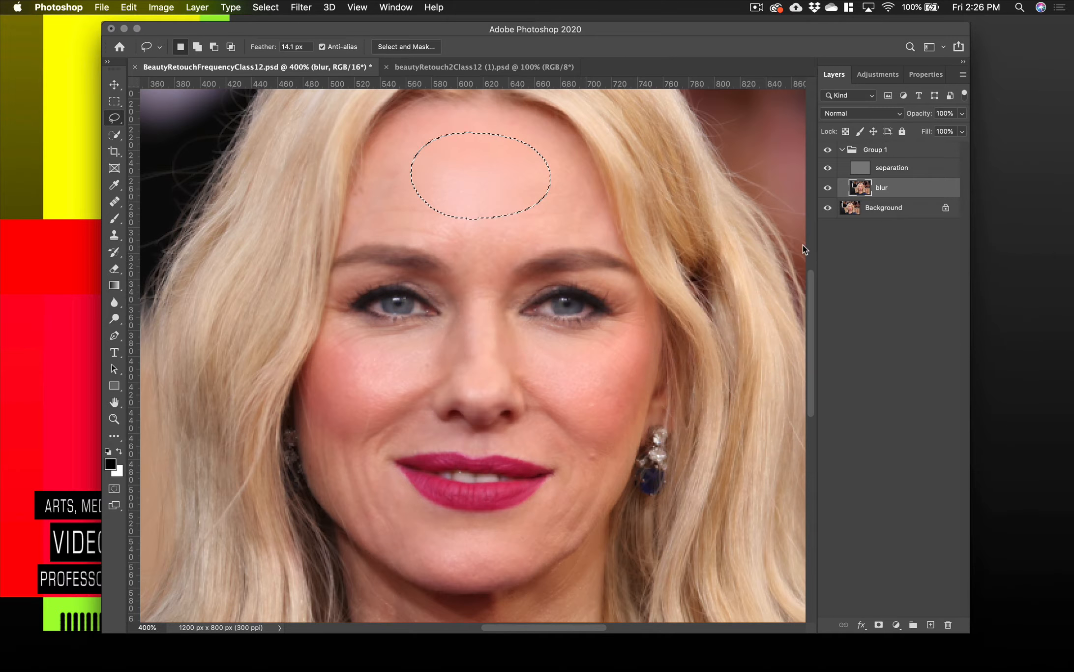
pyautogui.press('super+d')
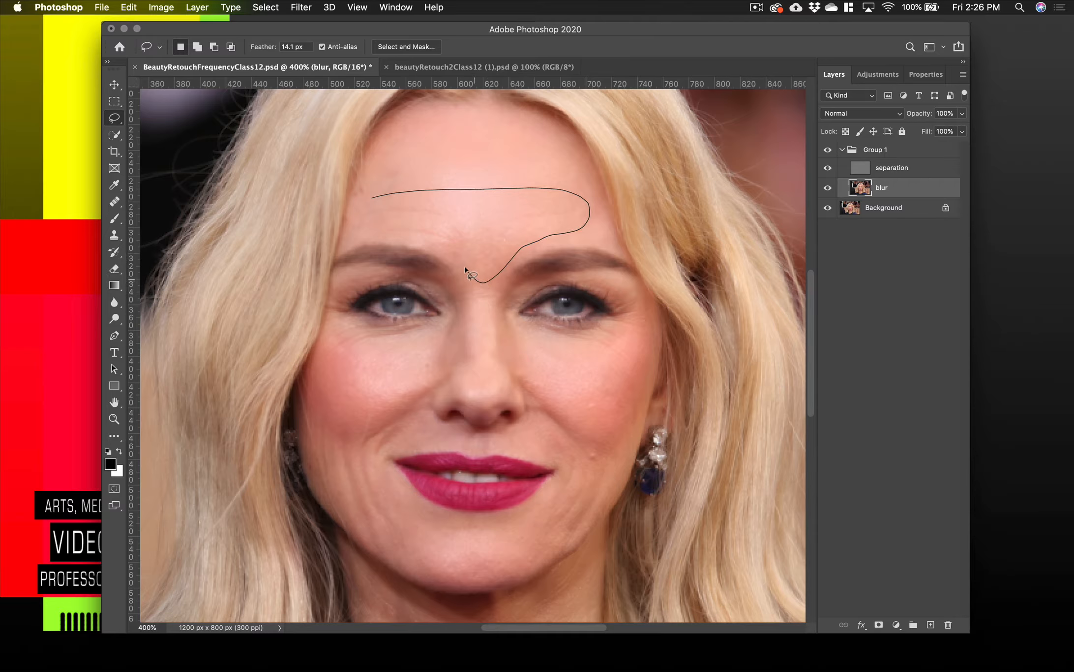
# Step: Gaussian-blur a lassoed area from the lower forehead to between the brows by about 4.9 pixels, and compare the face with the group hidden
pyautogui.moveTo(369, 199); pyautogui.dragTo(370, 201)
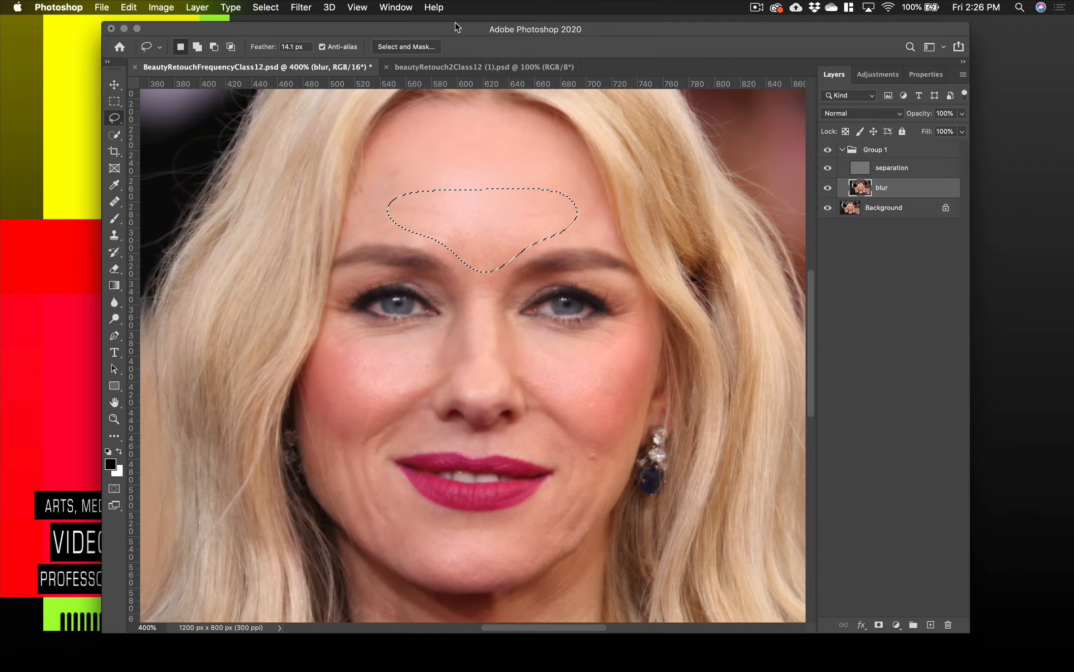
pyautogui.click(308, 6)
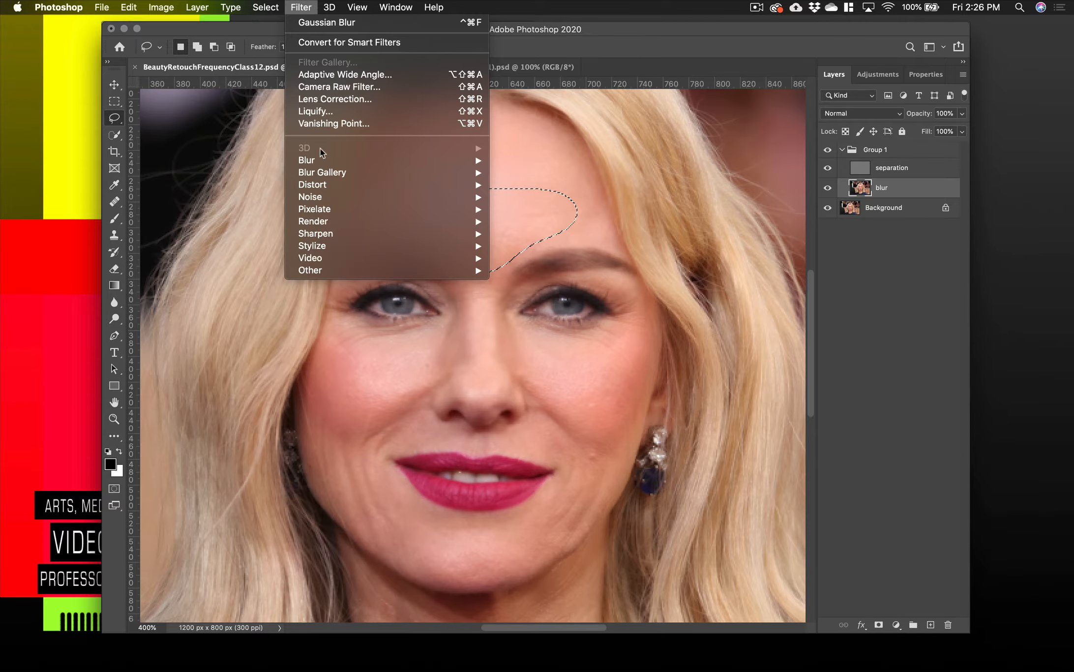
pyautogui.moveTo(320, 161)
pyautogui.click(559, 211)
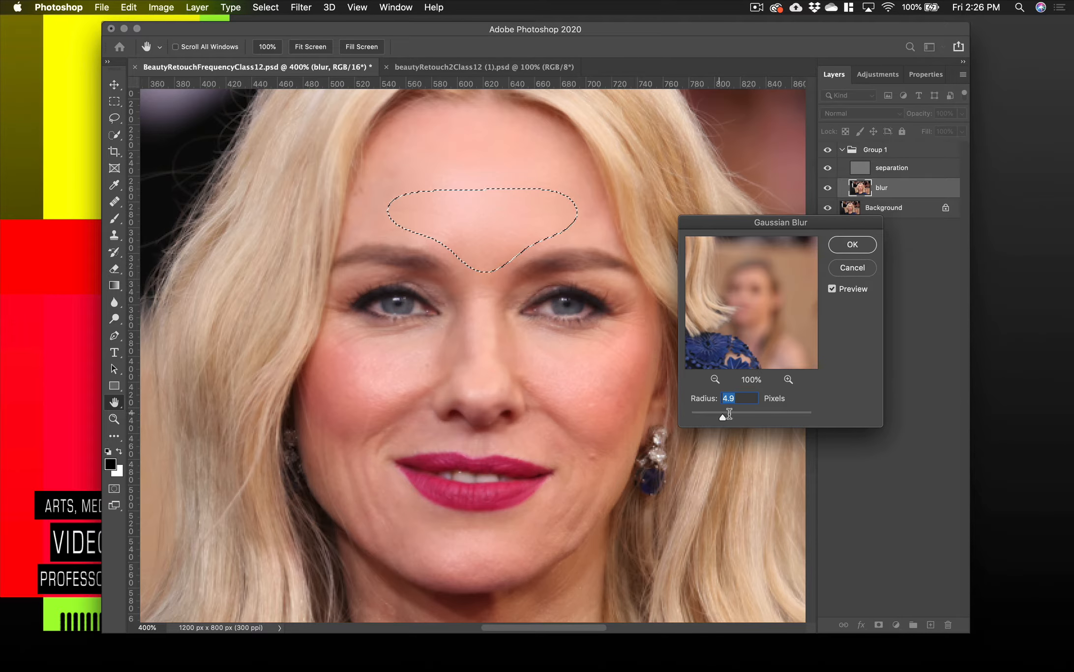
pyautogui.moveTo(721, 416)
pyautogui.mouseDown()
pyautogui.moveTo(780, 418)
pyautogui.moveTo(721, 419)
pyautogui.mouseUp()
pyautogui.click(850, 246)
pyautogui.press('super+d')
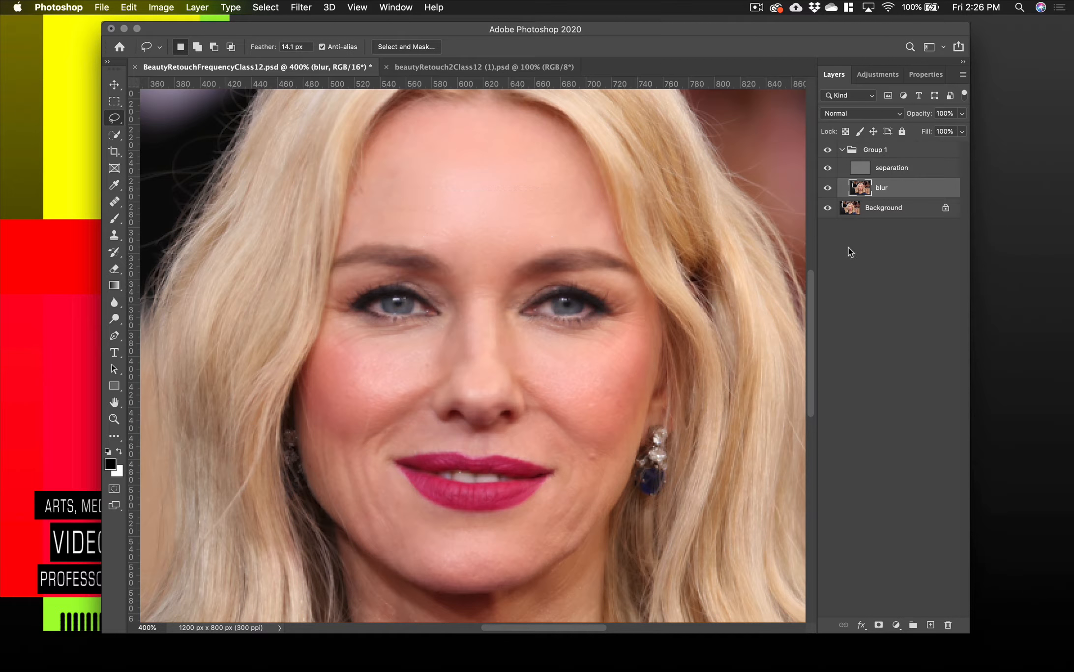
pyautogui.click(828, 150)
pyautogui.click(828, 150)
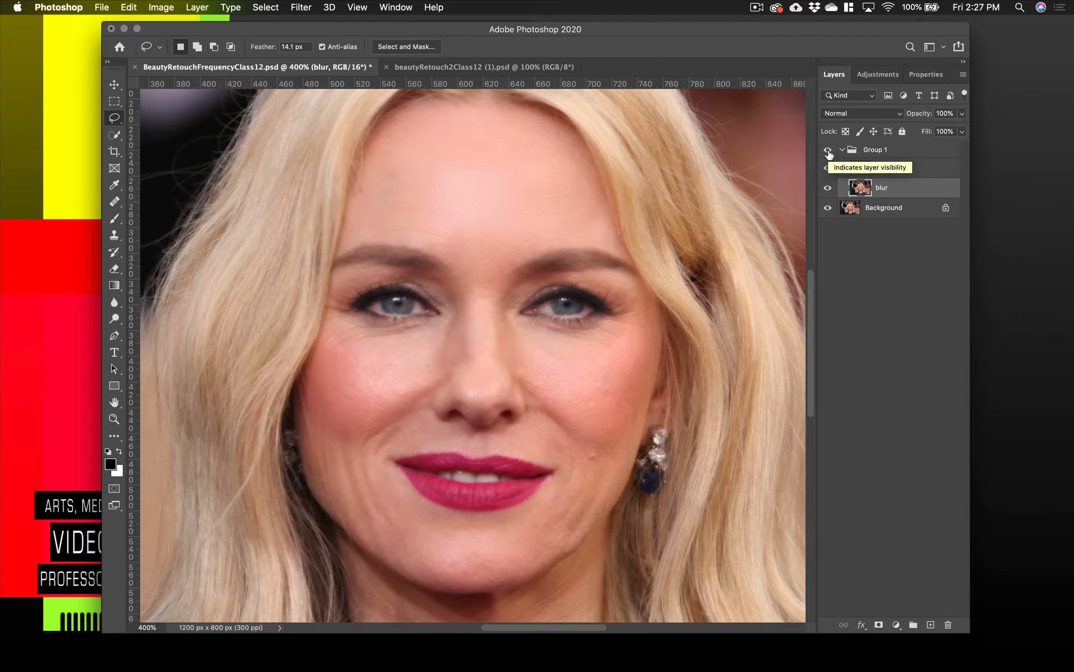
# Step: With the group hidden, lasso the cheek on the image's right side and inspect the selection's feathered edge in Quick Mask mode
pyautogui.click(828, 150)
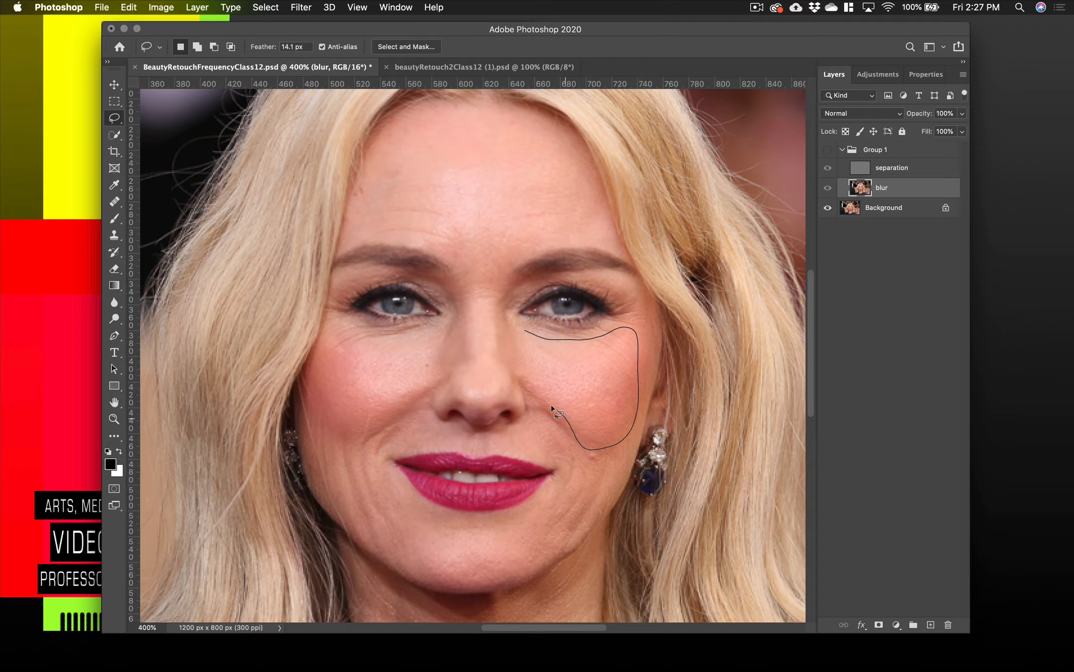
pyautogui.moveTo(525, 332); pyautogui.dragTo(526, 334)
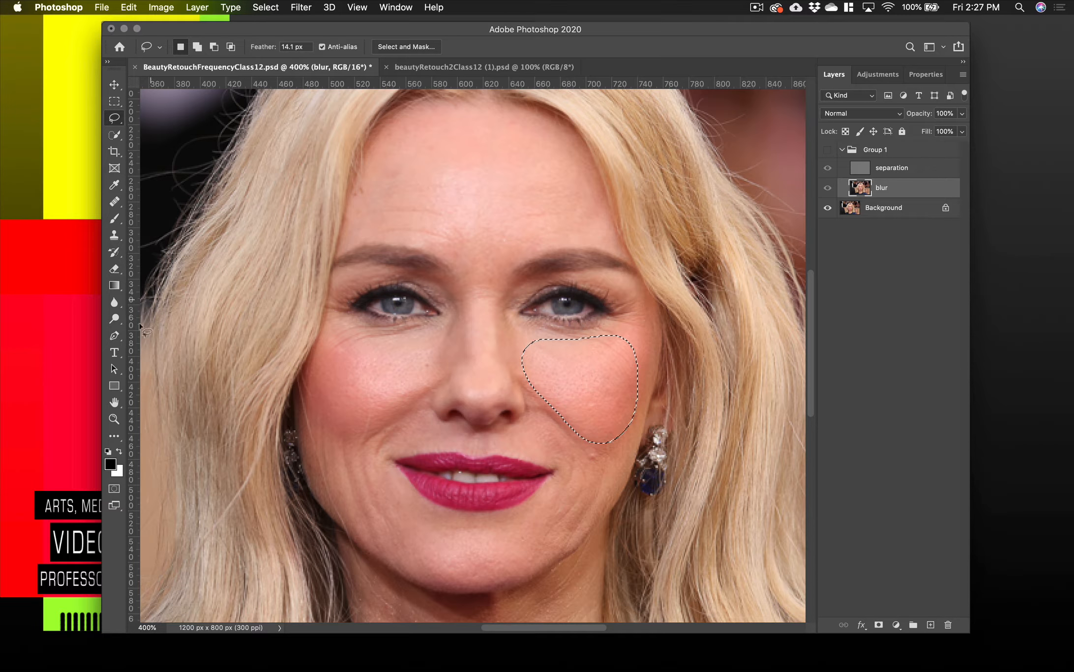
pyautogui.press('q')
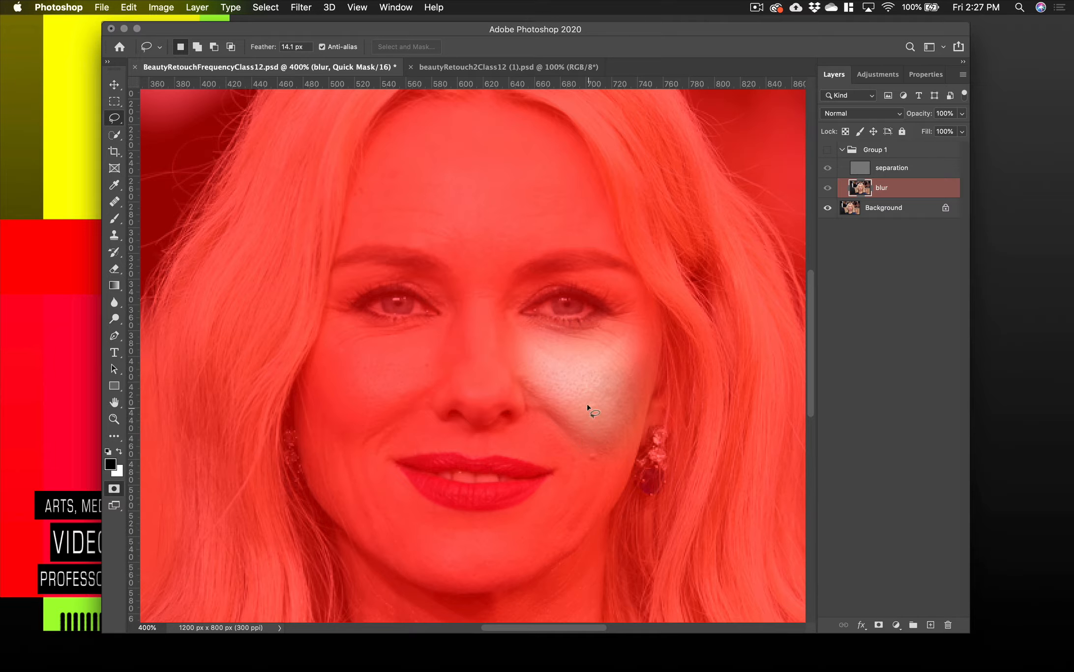
pyautogui.press('q')
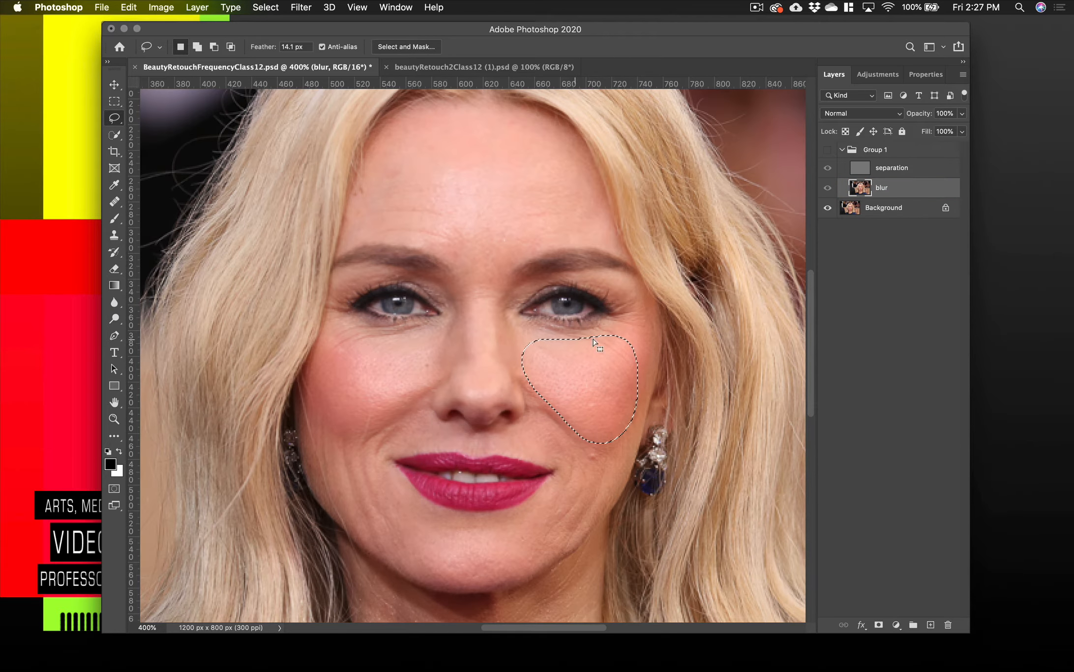
# Step: Try blurring the selected cheek on the blur layer by repeating the last Gaussian Blur and adding one of 17.6 pixels
pyautogui.click(301, 7)
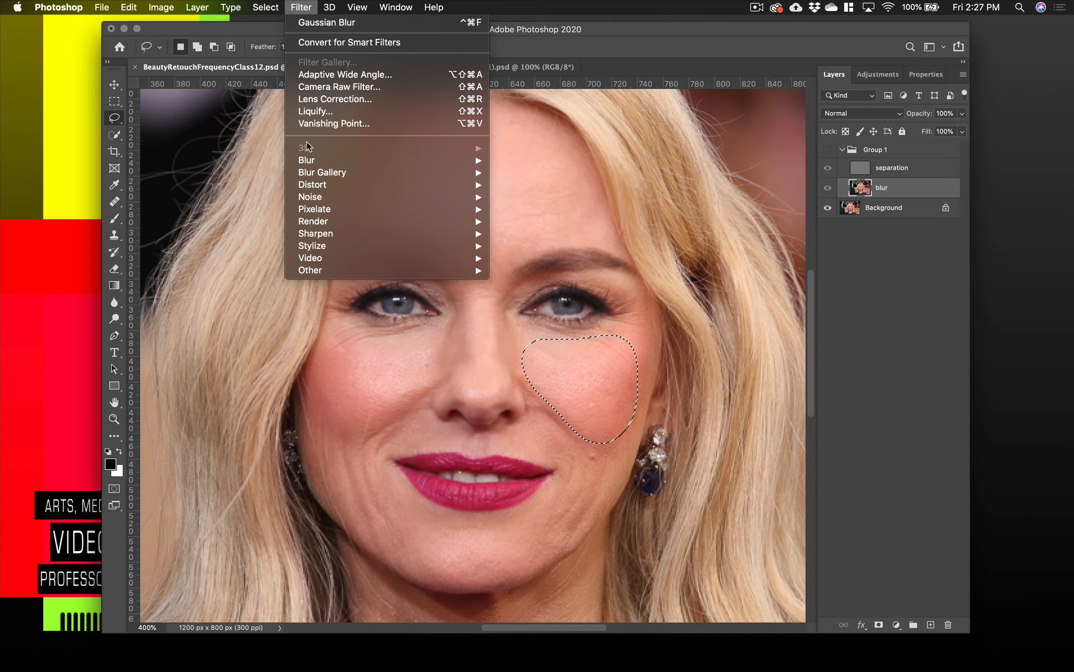
pyautogui.click(345, 24)
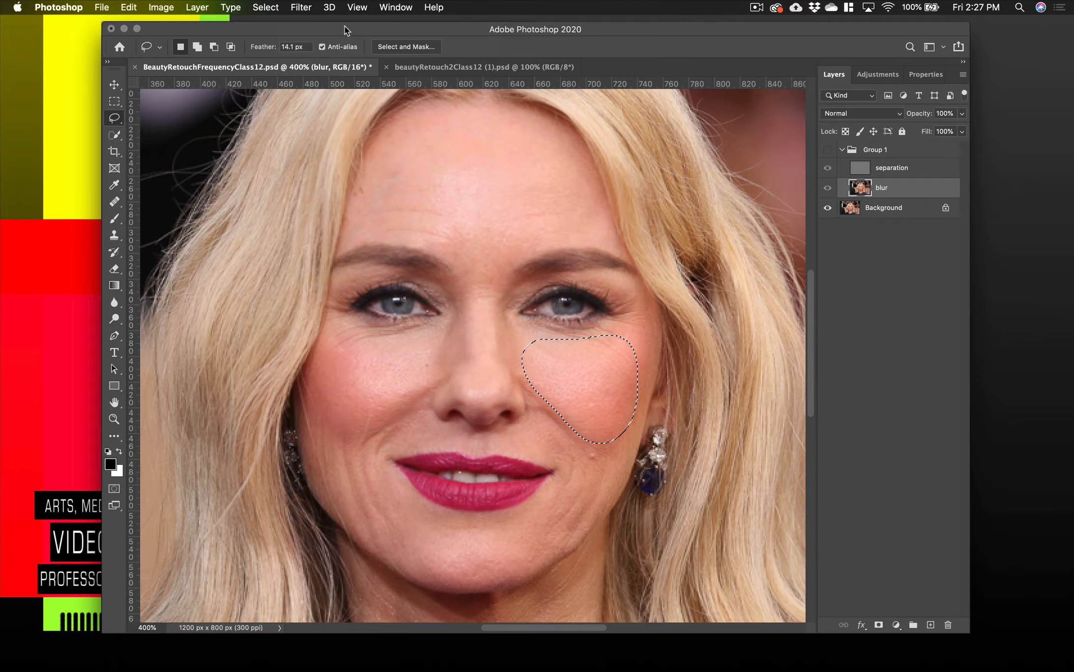
pyautogui.click(297, 7)
pyautogui.moveTo(363, 164)
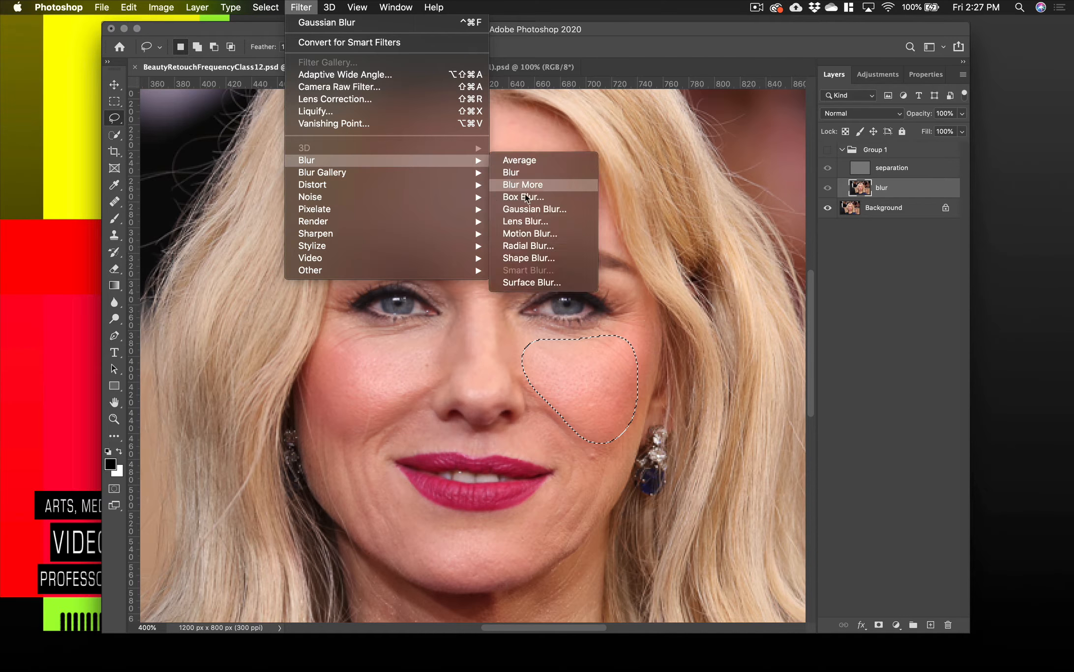
pyautogui.click(534, 208)
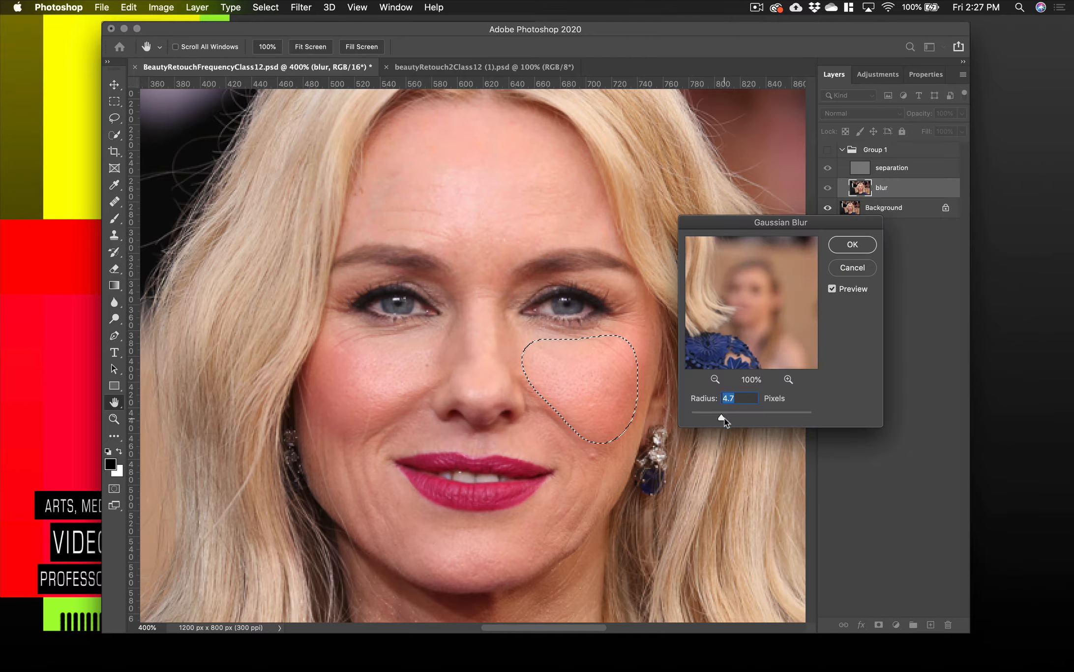
pyautogui.moveTo(723, 417)
pyautogui.mouseDown()
pyautogui.moveTo(757, 419)
pyautogui.moveTo(743, 421)
pyautogui.mouseUp()
pyautogui.moveTo(747, 346); pyautogui.dragTo(817, 376)
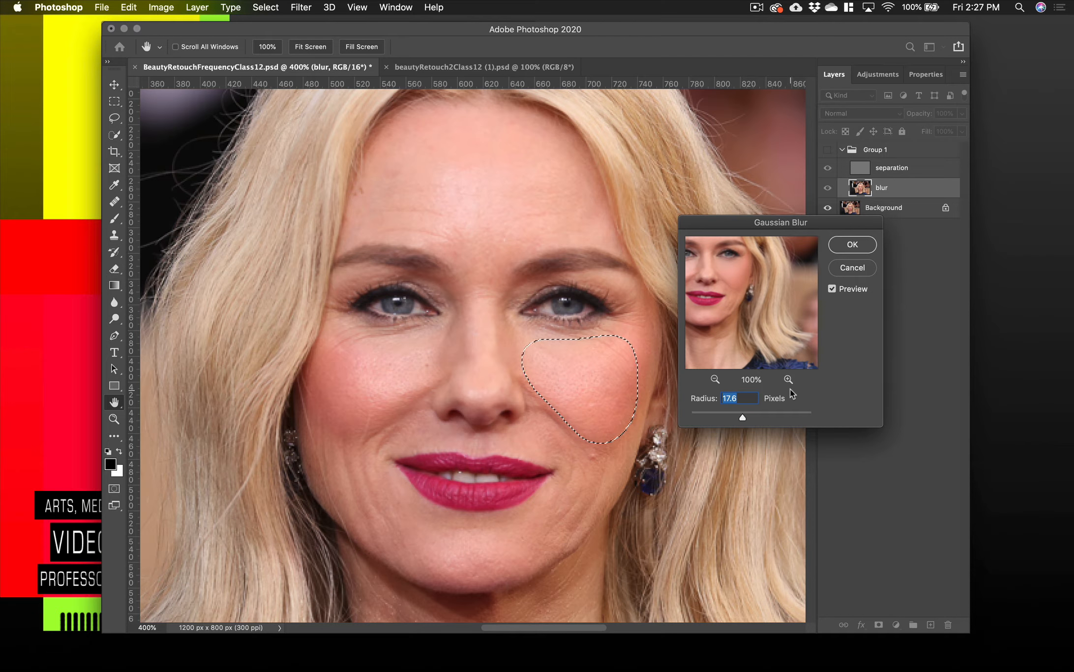
pyautogui.click(853, 244)
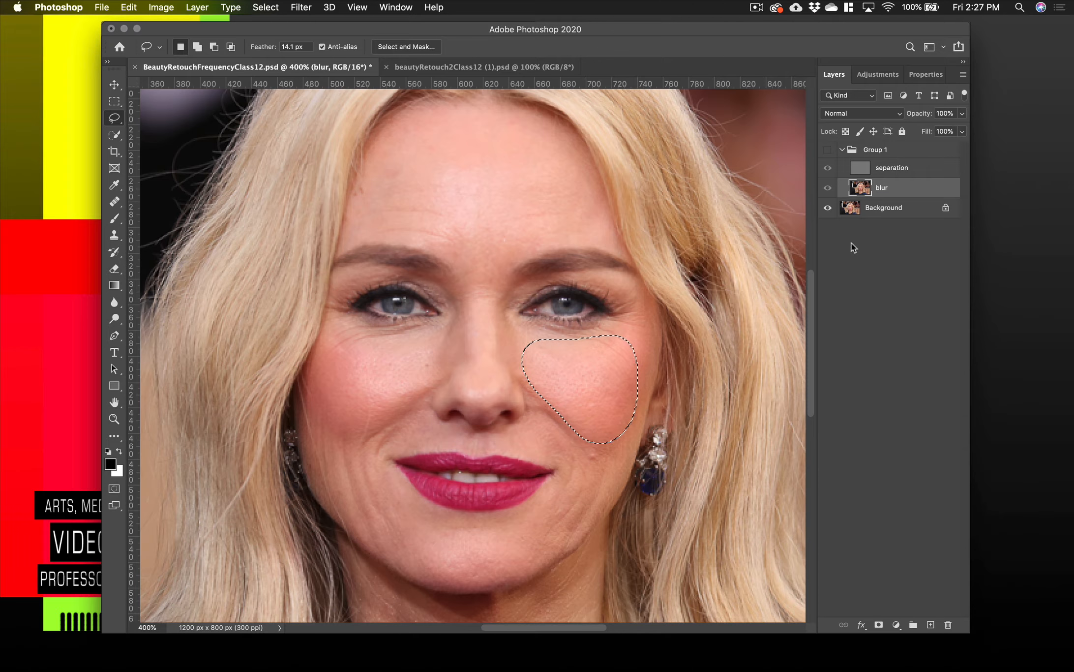
# Step: Compare the cheek with the group shown and hidden, undo the heavy cheek blur, and recheck the selection in Quick Mask mode
pyautogui.click(827, 150)
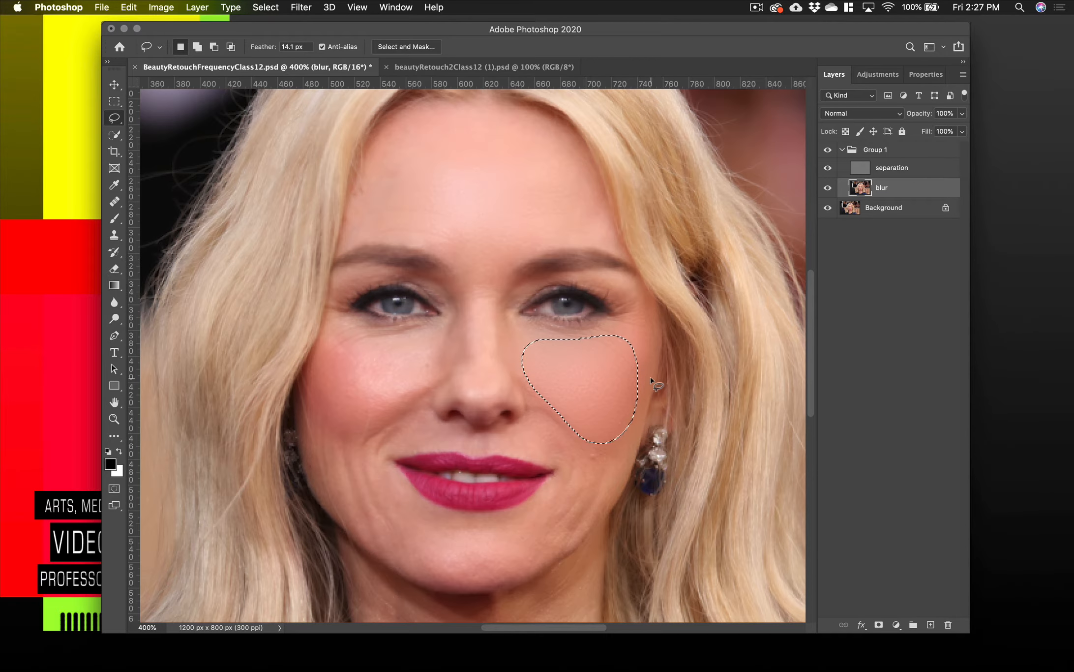
pyautogui.click(827, 151)
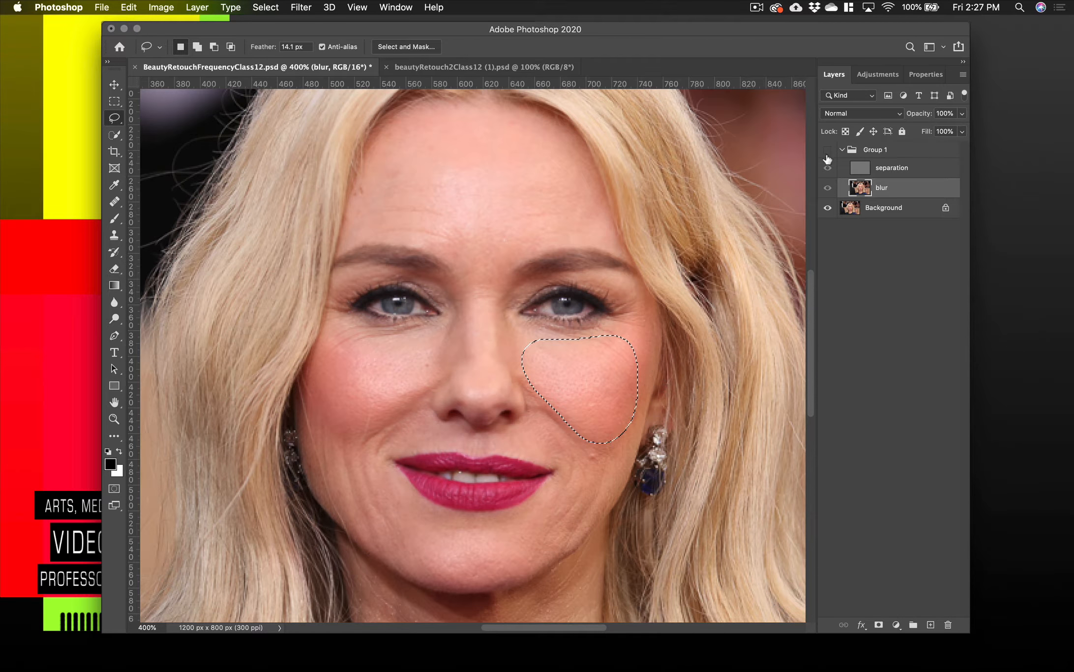
pyautogui.click(827, 150)
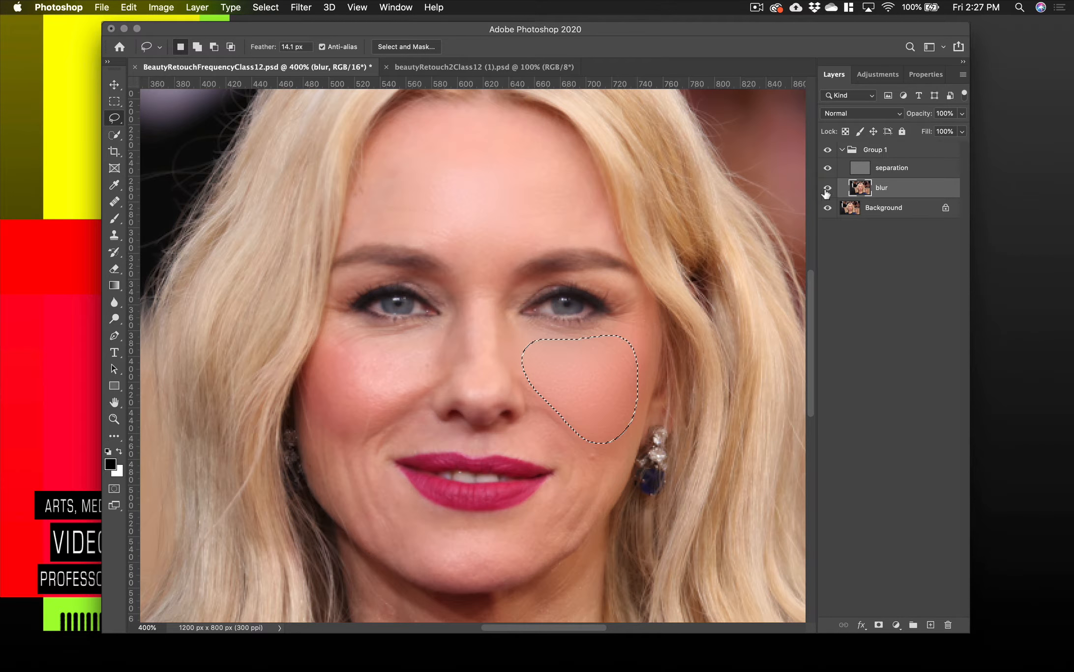
pyautogui.press('super+z')
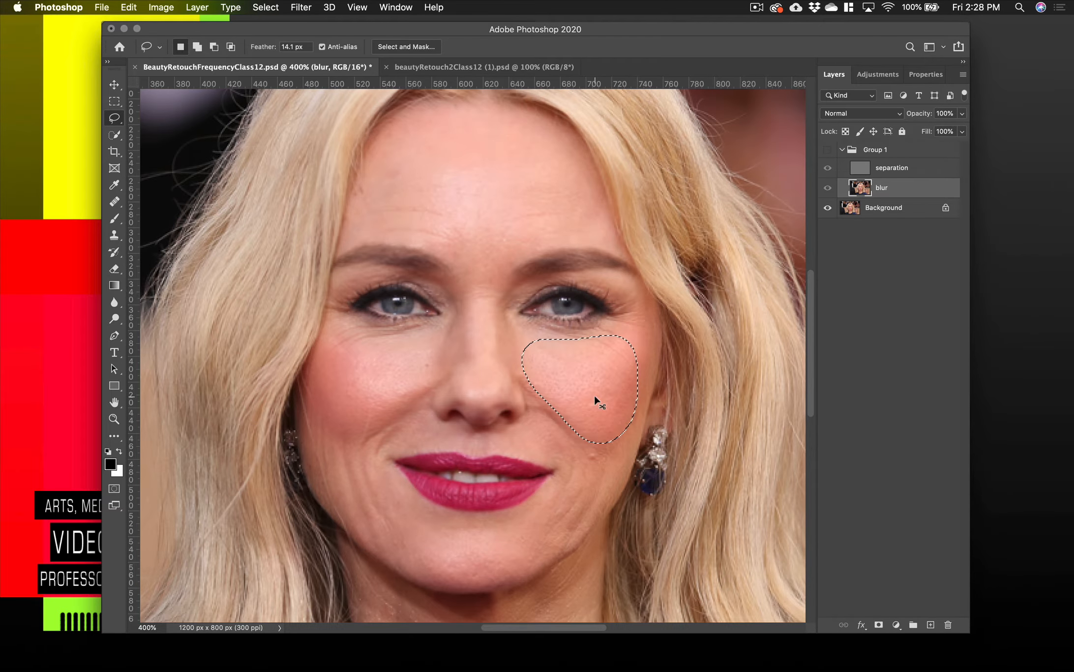
pyautogui.click(828, 149)
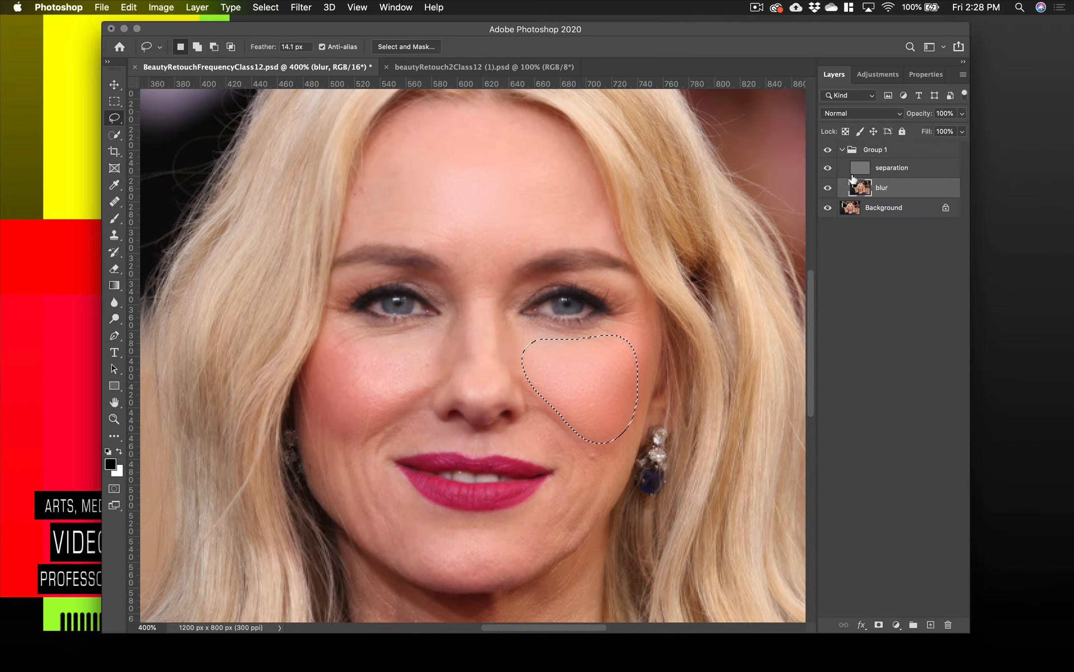
pyautogui.press('super+z')
pyautogui.press('super+z')
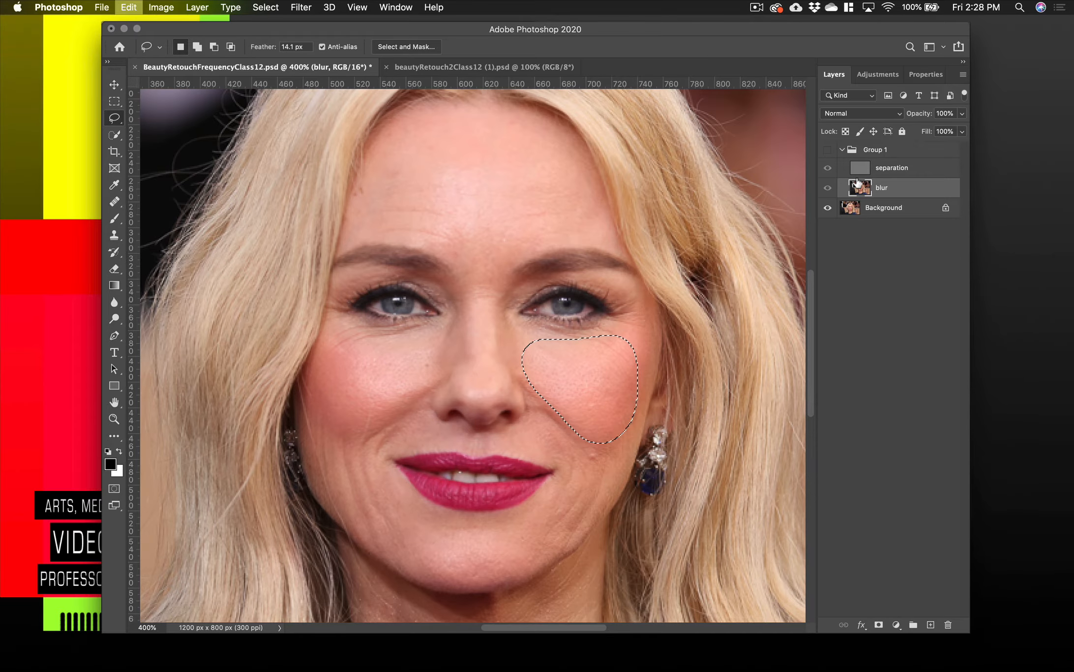
pyautogui.press('q')
pyautogui.press('q')
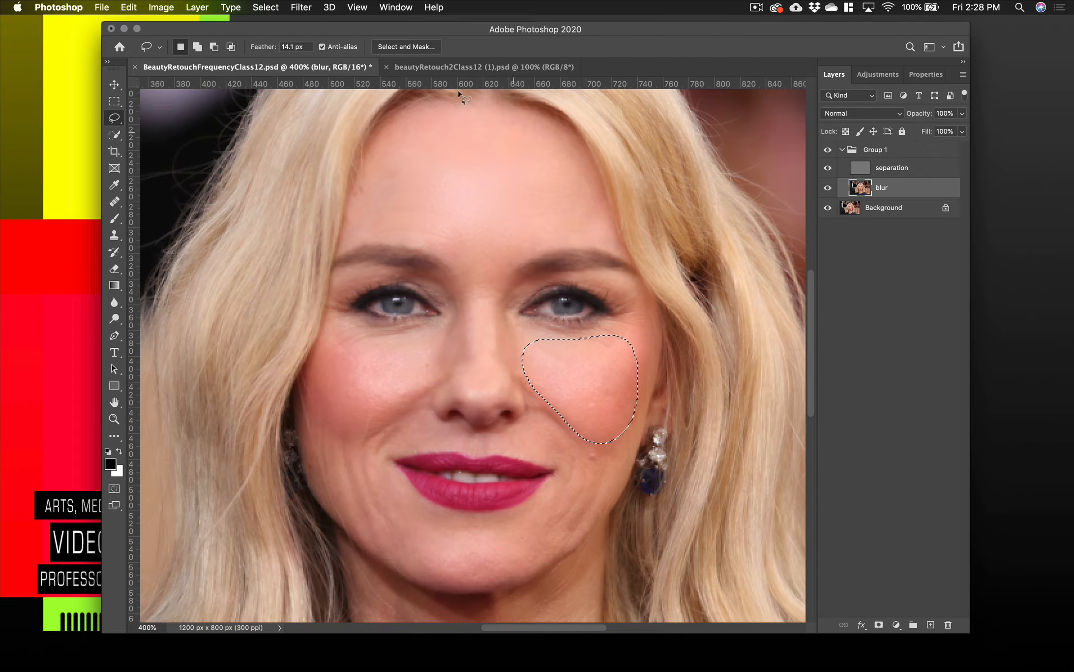
# Step: Apply a Gaussian Blur of 0.9 pixels to the selected cheek on the blur layer
pyautogui.click(301, 7)
pyautogui.moveTo(315, 160)
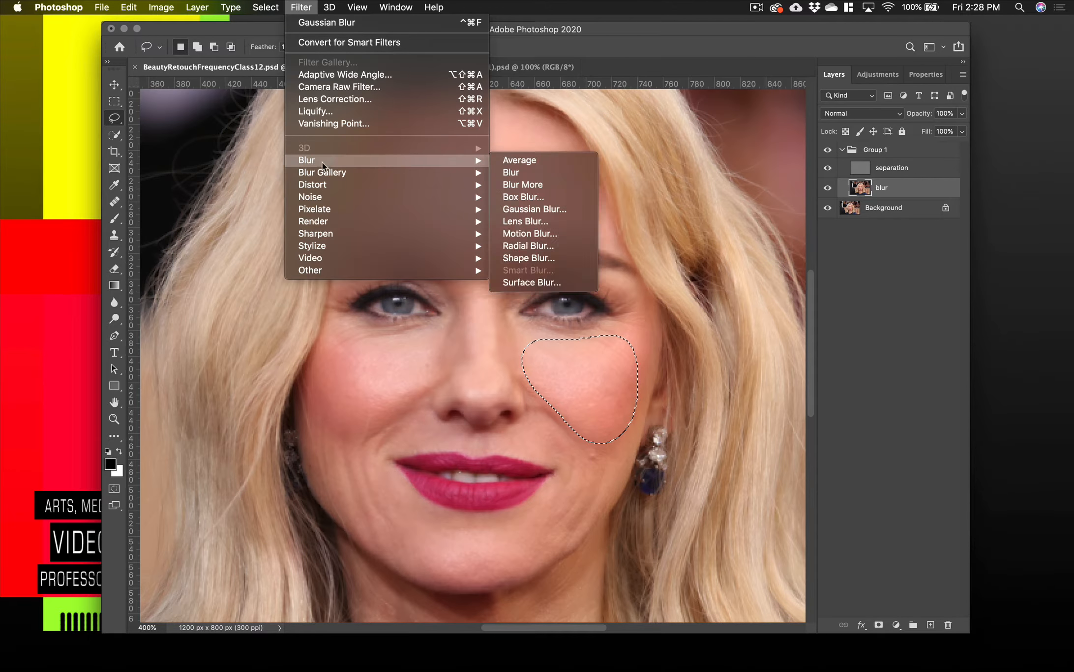
pyautogui.click(580, 208)
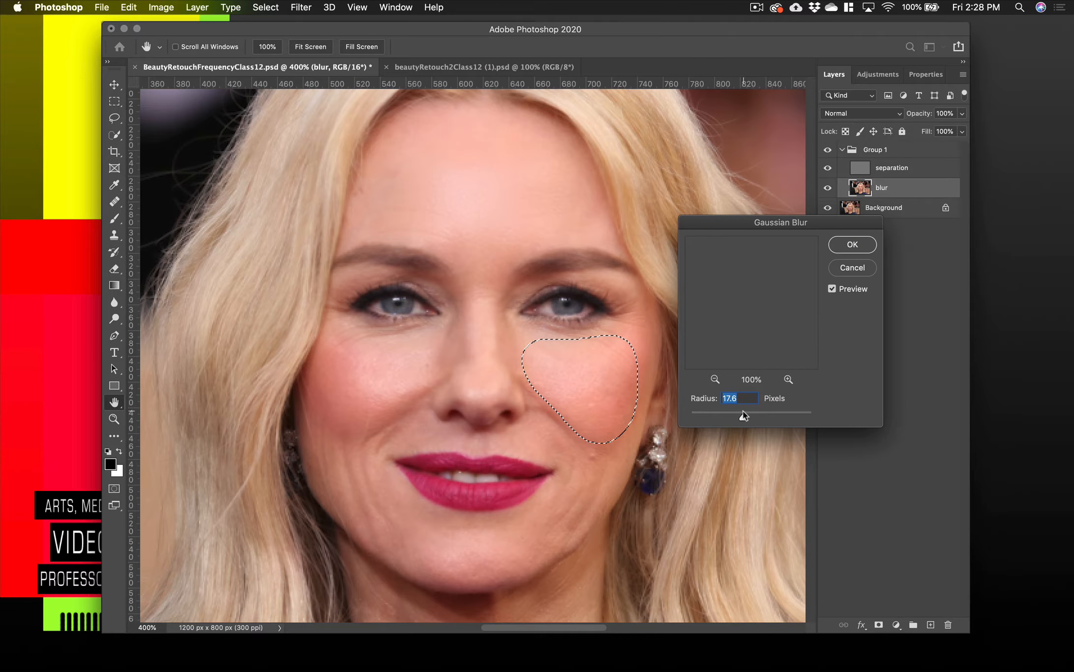
pyautogui.moveTo(740, 418); pyautogui.dragTo(694, 420)
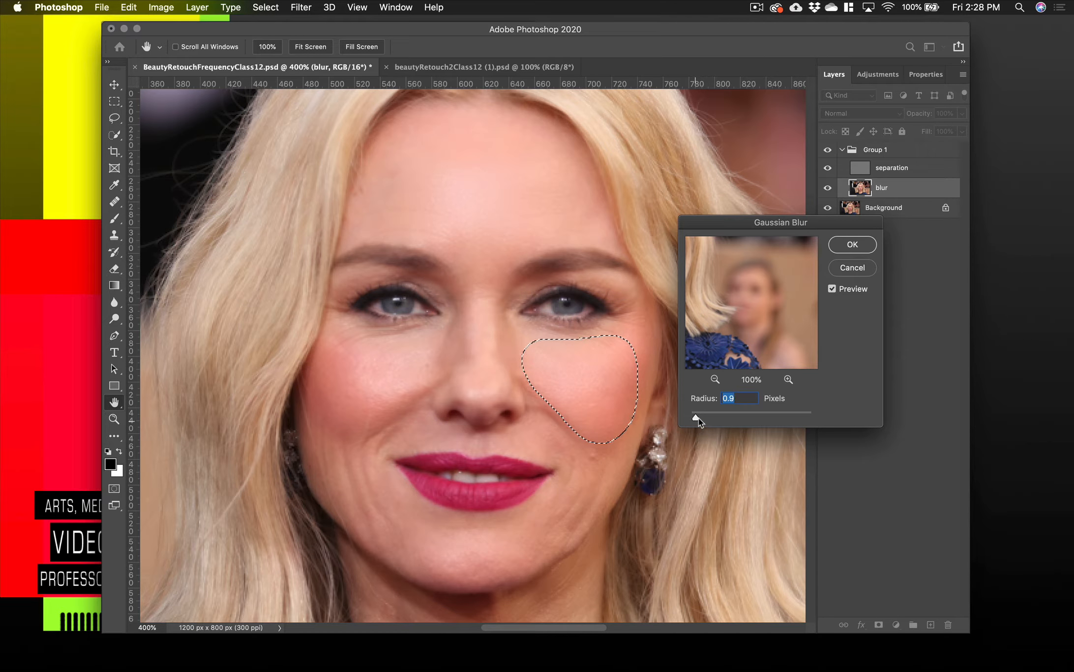
pyautogui.click(852, 244)
# Step: Lasso the opposite cheek on the blur layer, apply a Gaussian Blur of 4.7 pixels to it, and deselect
pyautogui.moveTo(344, 333); pyautogui.dragTo(375, 336)
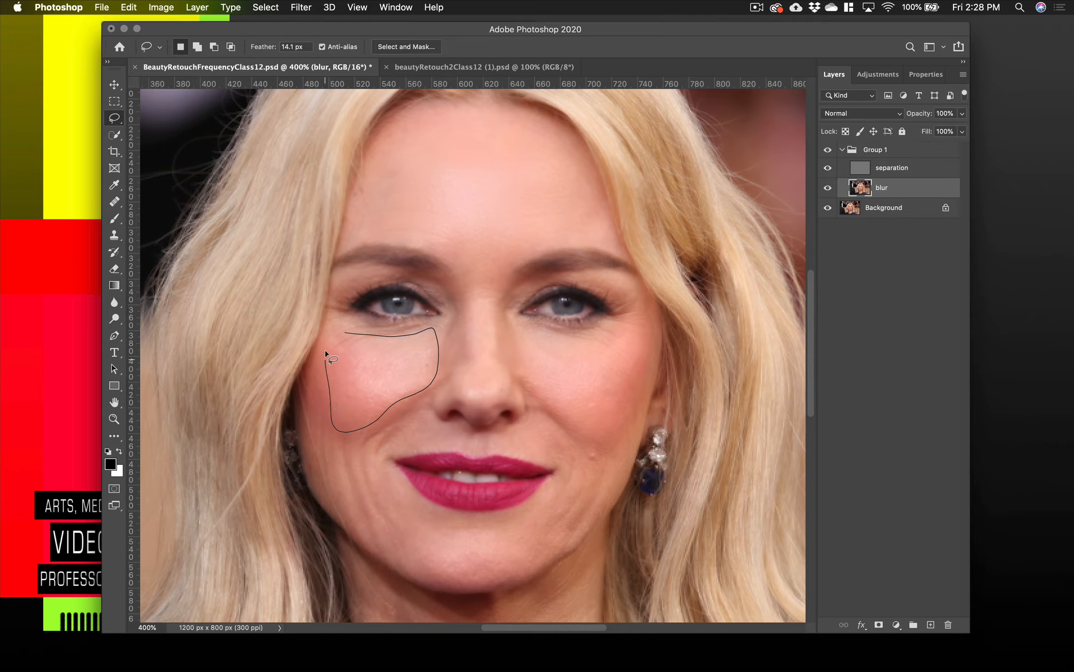
pyautogui.moveTo(337, 333); pyautogui.dragTo(338, 334)
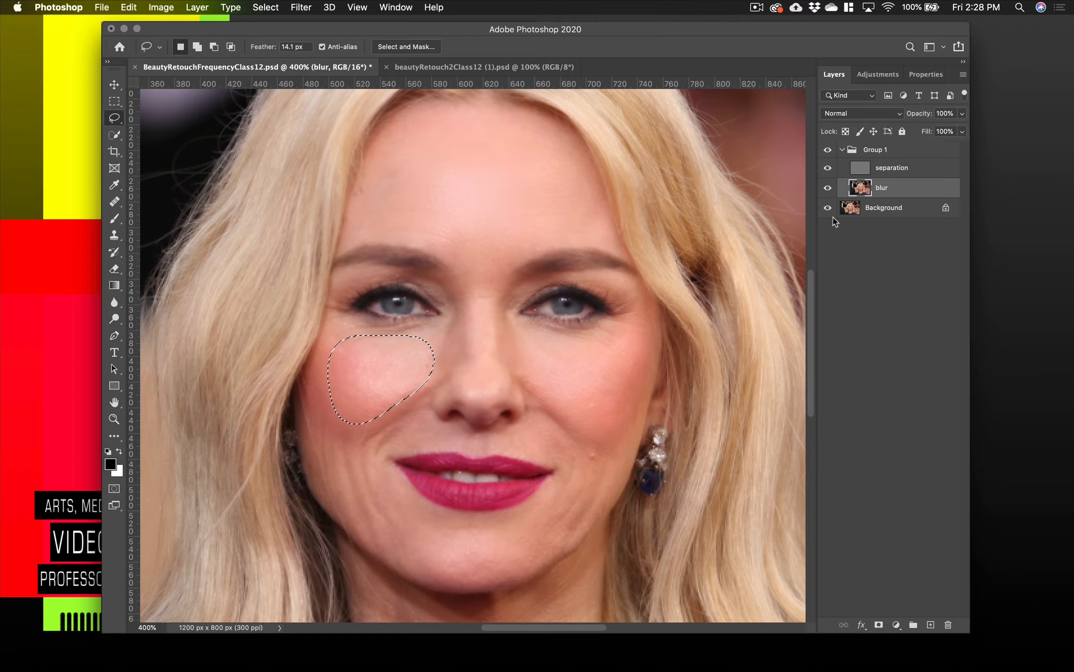
pyautogui.click(281, 7)
pyautogui.moveTo(298, 8)
pyautogui.moveTo(428, 165)
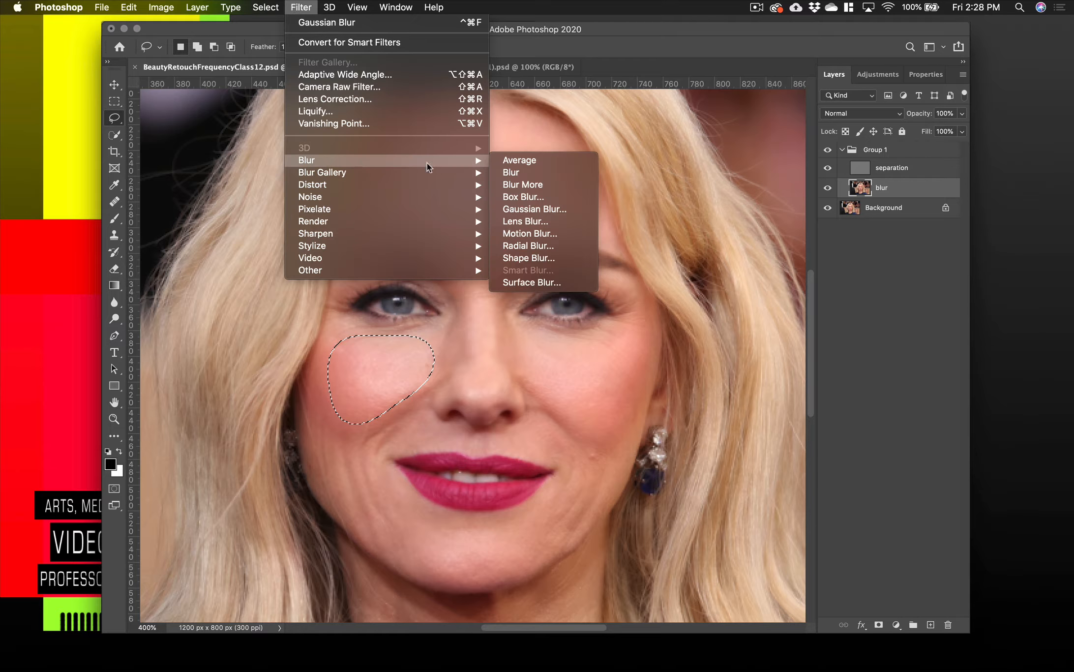
pyautogui.click(560, 210)
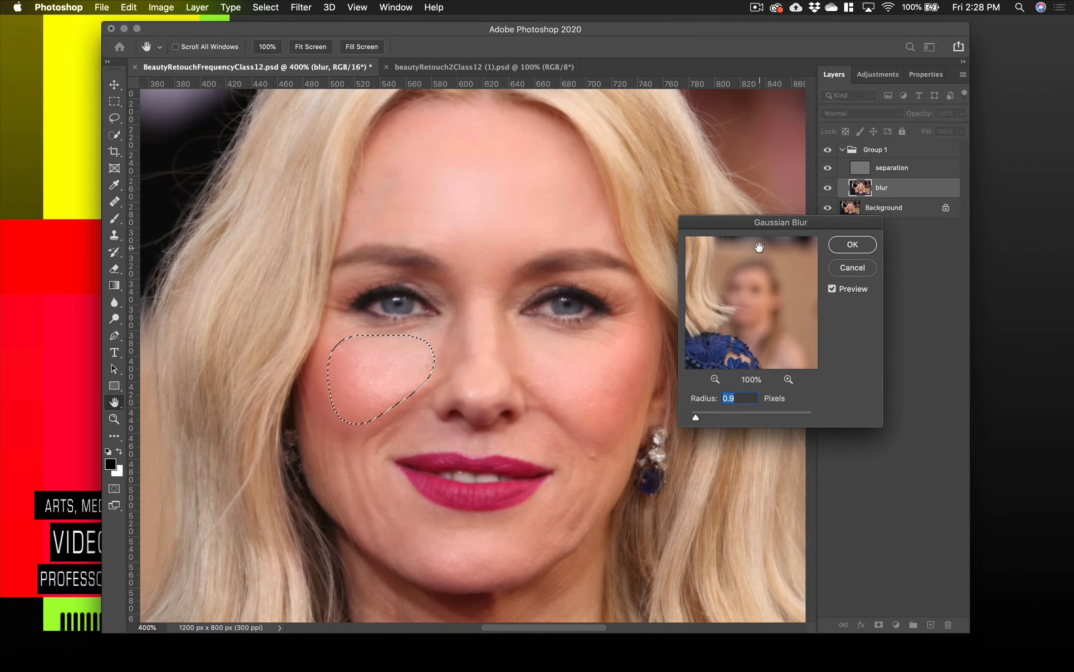
pyautogui.moveTo(695, 418); pyautogui.dragTo(722, 419)
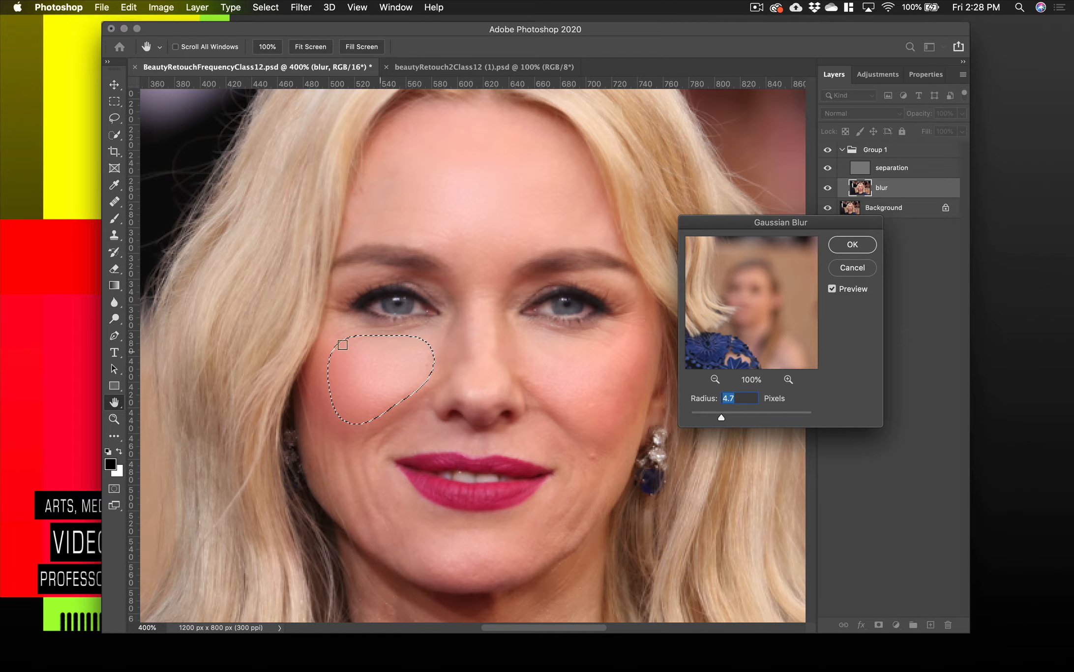
pyautogui.click(843, 244)
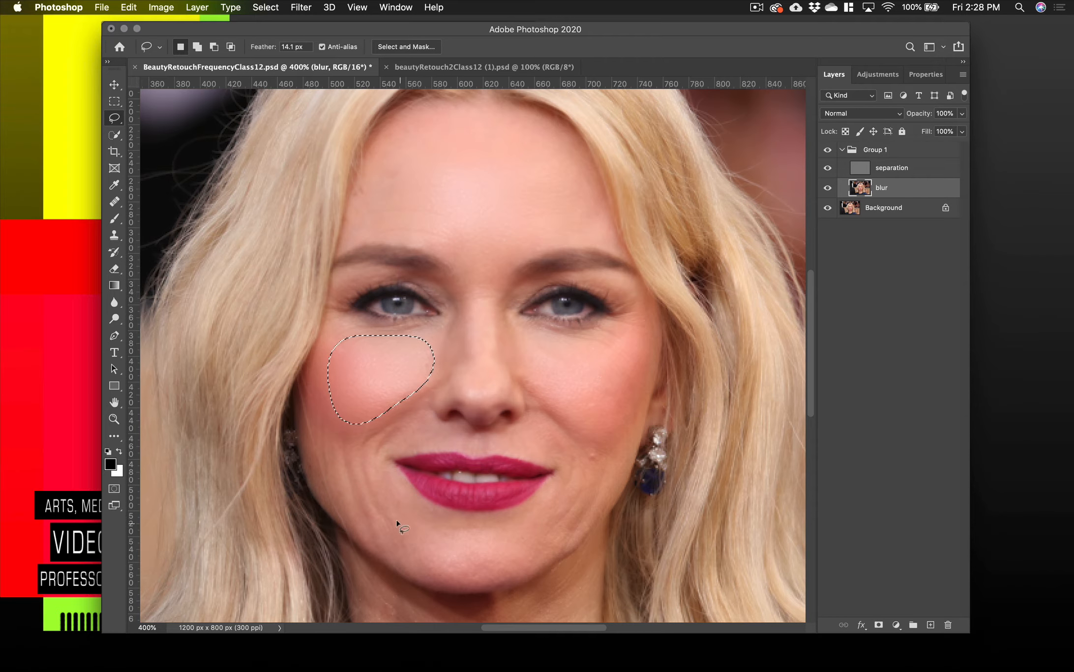
pyautogui.press('super+d')
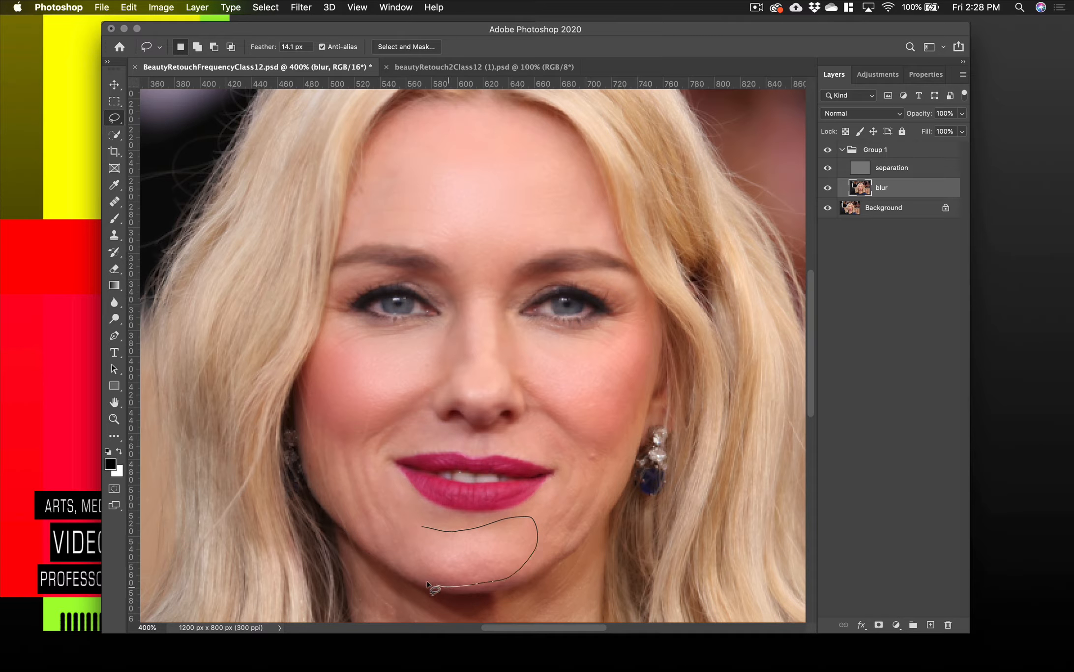
# Step: Lasso an oval area of the chin below the lips and inspect its feathered edge in Quick Mask mode
pyautogui.moveTo(425, 525); pyautogui.dragTo(427, 528)
pyautogui.press('q')
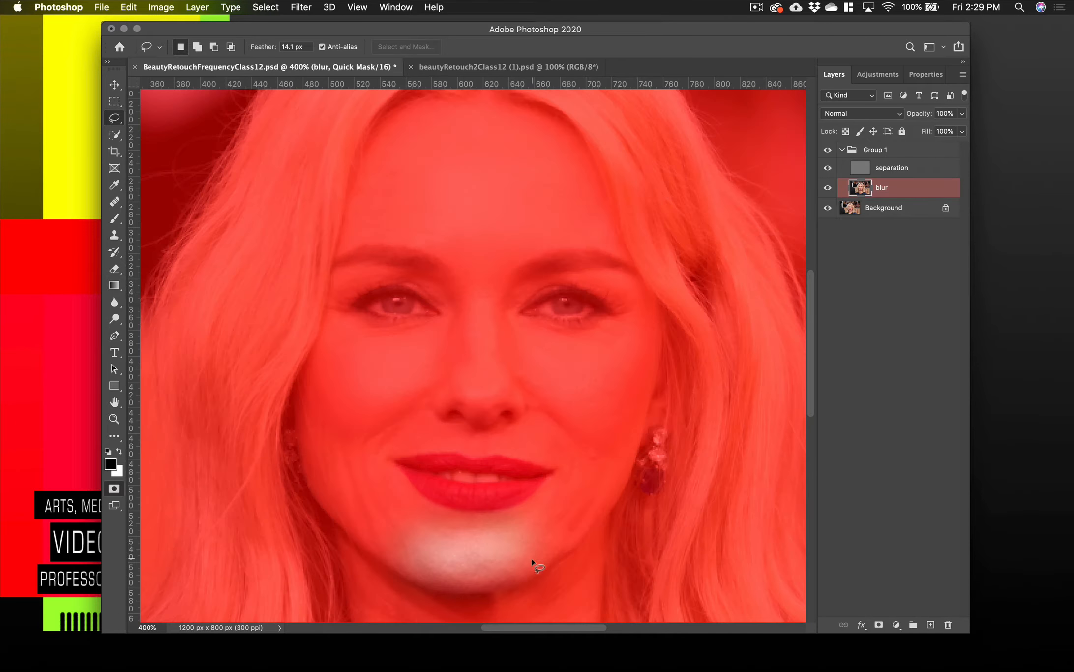
pyautogui.press('q')
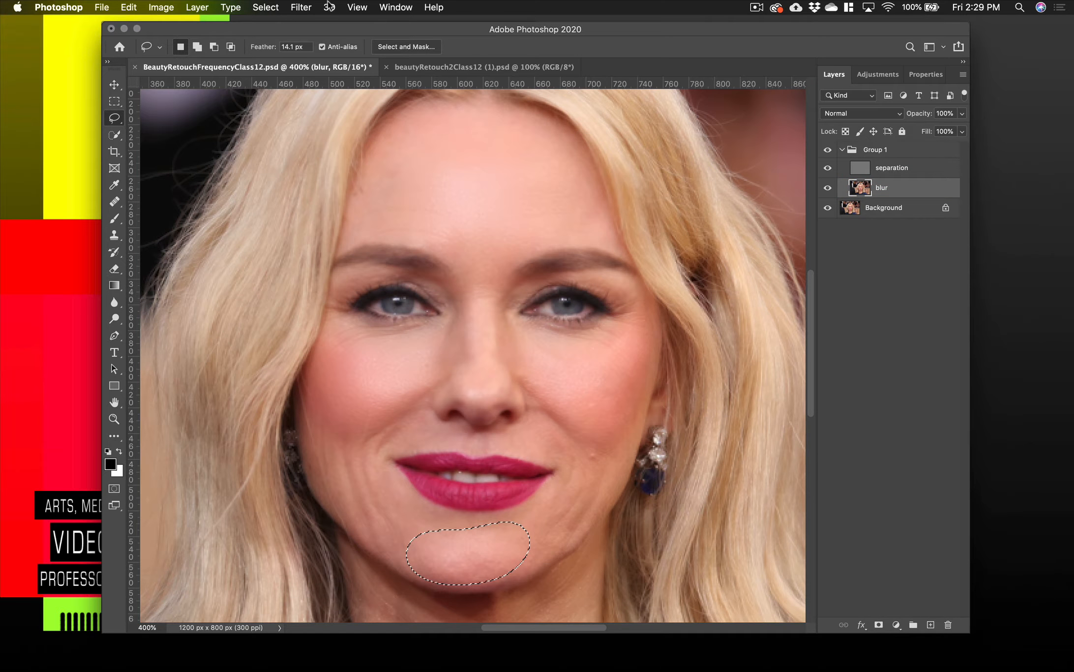
# Step: Apply a Gaussian Blur to the chin selection on the blur layer, fine-tuning the radius slightly, and deselect it
pyautogui.click(301, 7)
pyautogui.moveTo(360, 160)
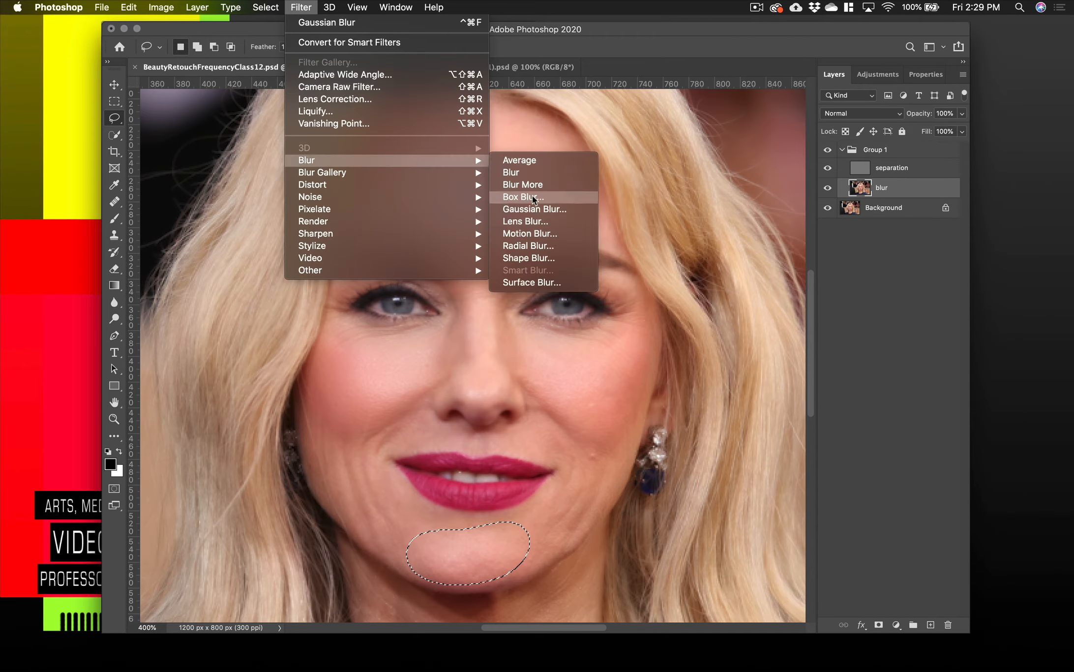
pyautogui.click(541, 211)
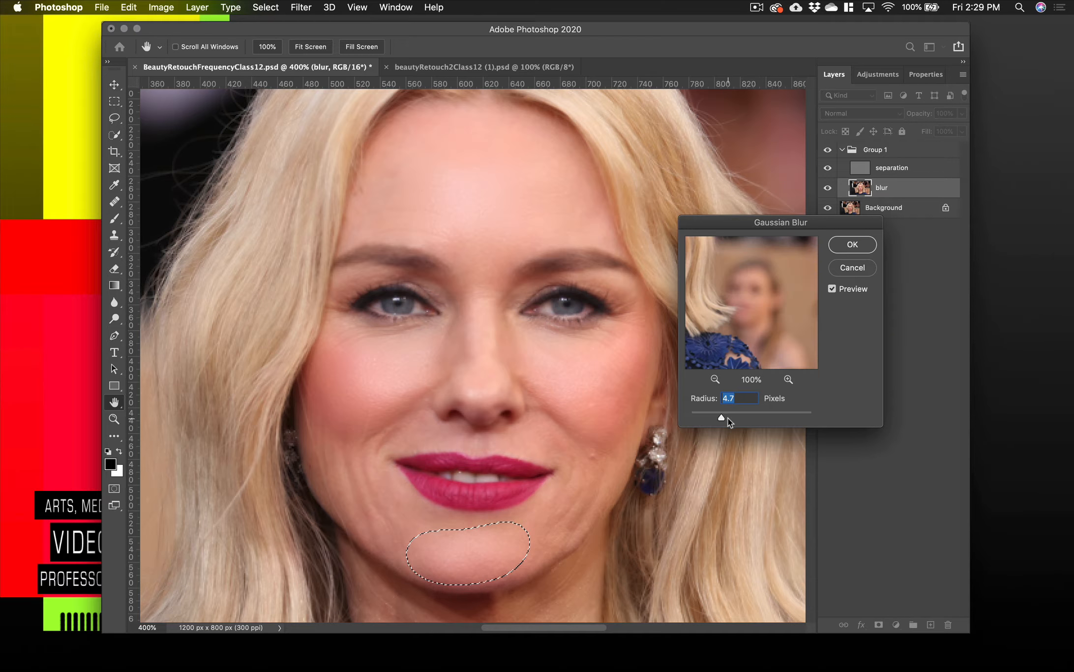
pyautogui.moveTo(754, 300); pyautogui.dragTo(841, 264)
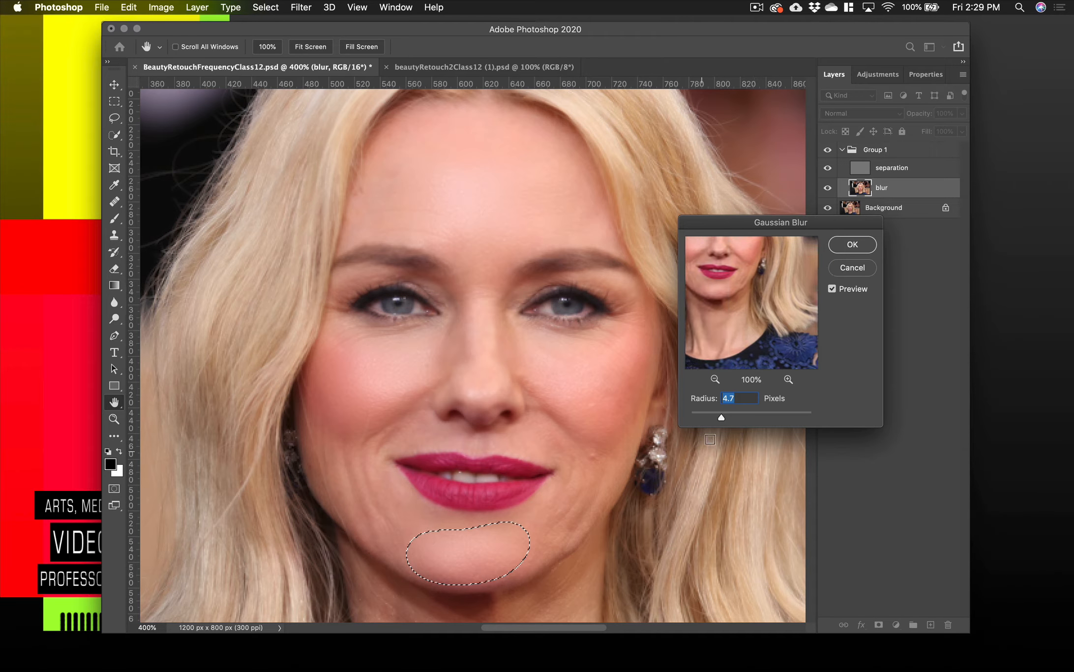
pyautogui.moveTo(719, 418)
pyautogui.mouseDown()
pyautogui.moveTo(734, 420)
pyautogui.moveTo(724, 419)
pyautogui.mouseUp()
pyautogui.click(852, 245)
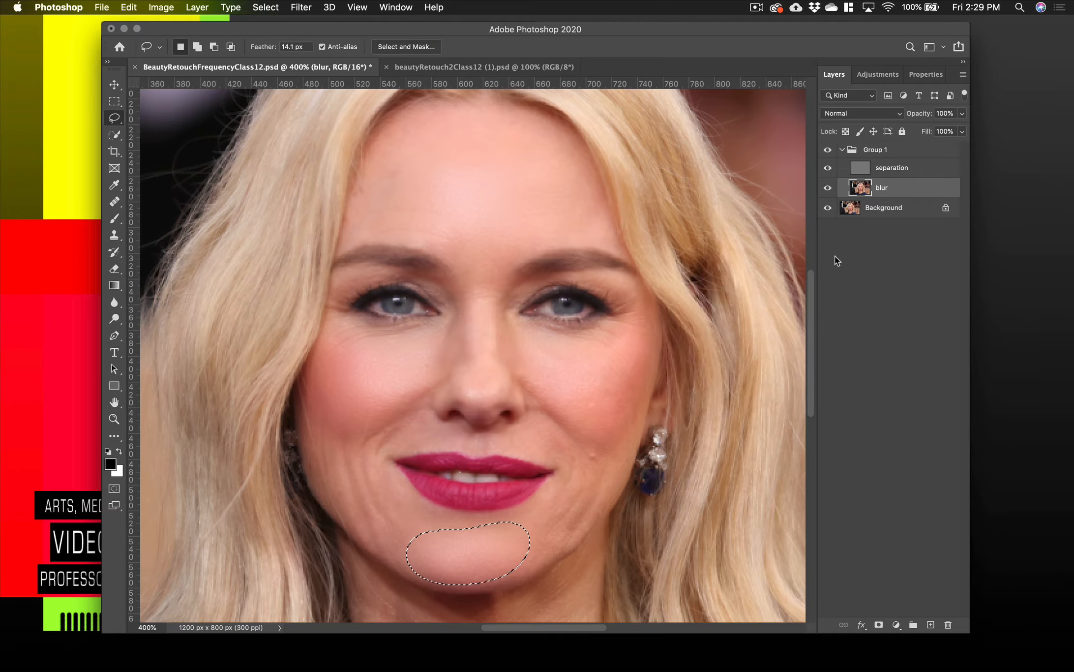
pyautogui.press('super+d')
# Step: Lasso the front of the neck below the chin on the blur layer, apply a Gaussian Blur of 4.1 pixels, and deselect
pyautogui.moveTo(600, 527); pyautogui.dragTo(649, 232)
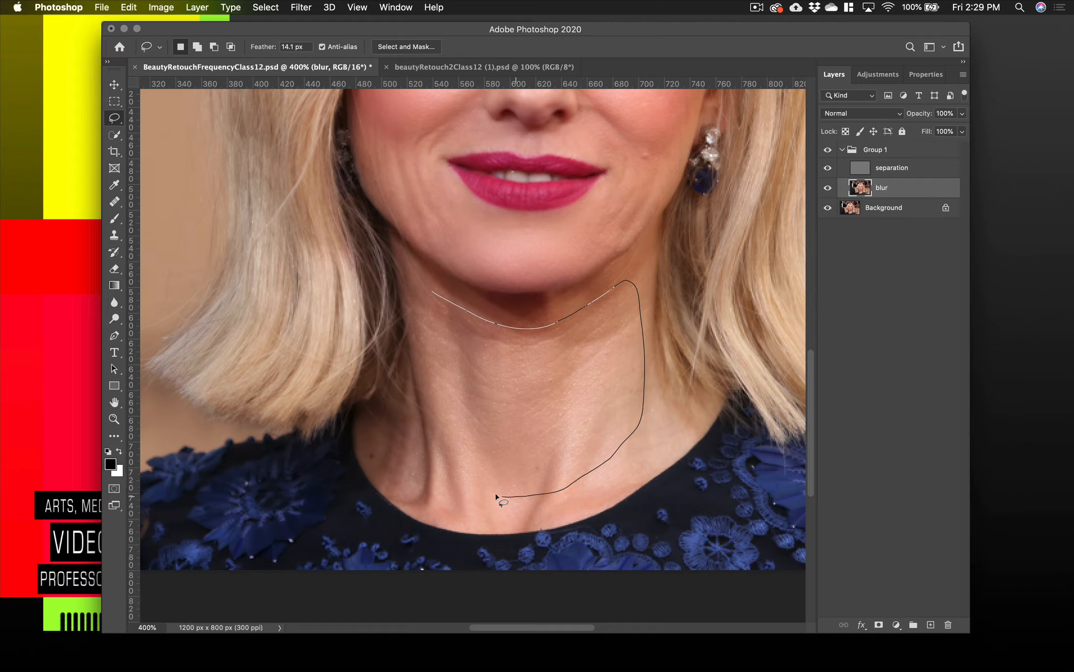
pyautogui.moveTo(431, 294); pyautogui.dragTo(432, 297)
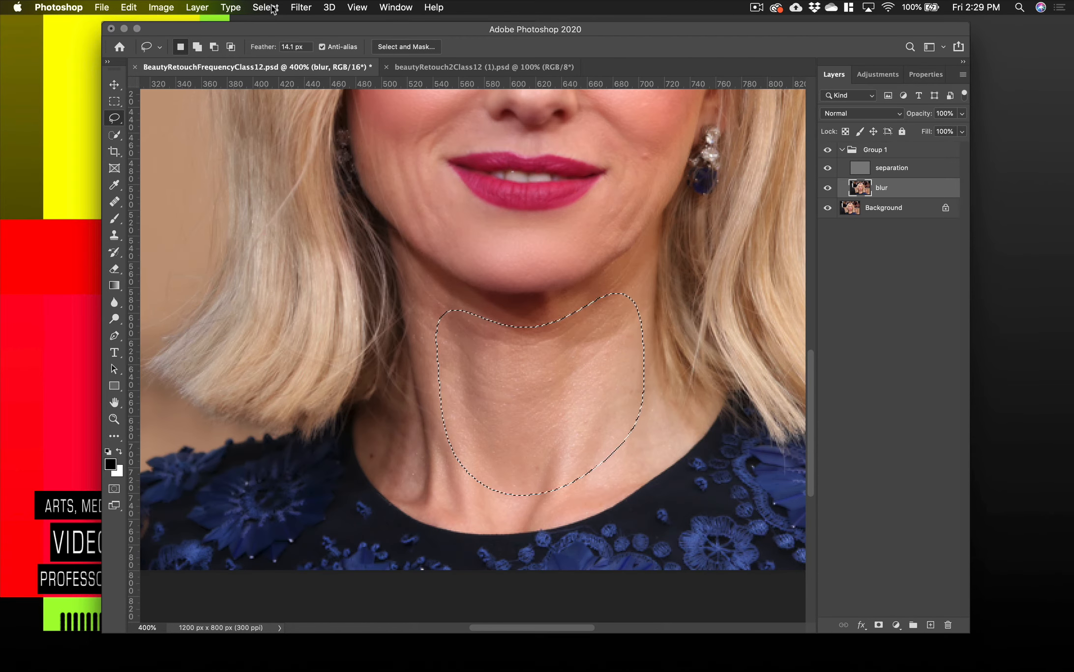
pyautogui.click(299, 7)
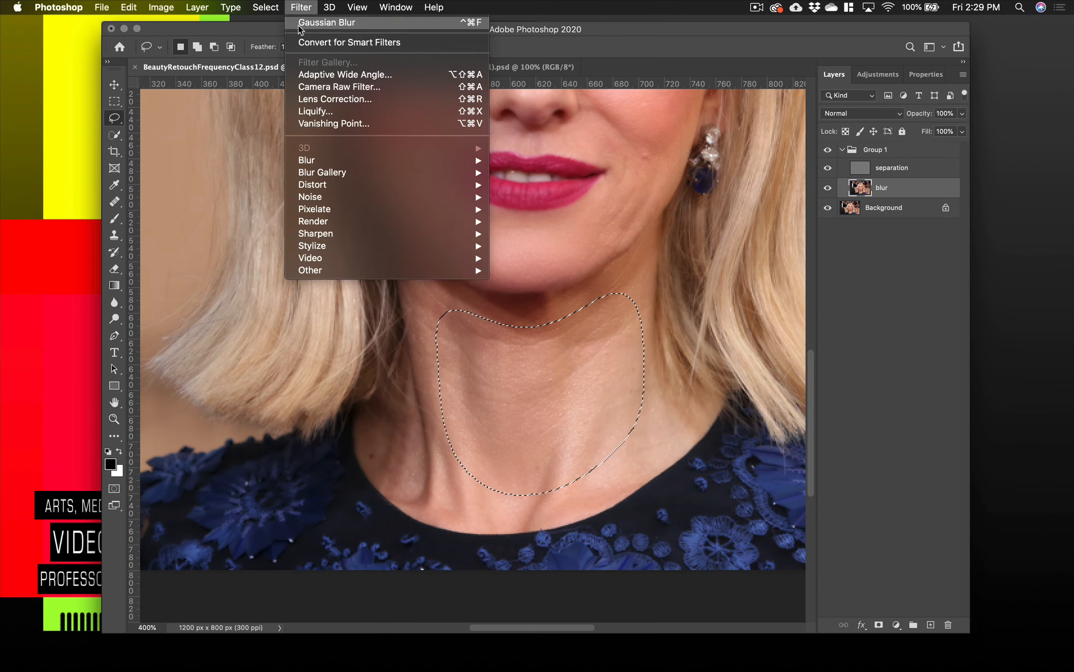
pyautogui.moveTo(320, 174)
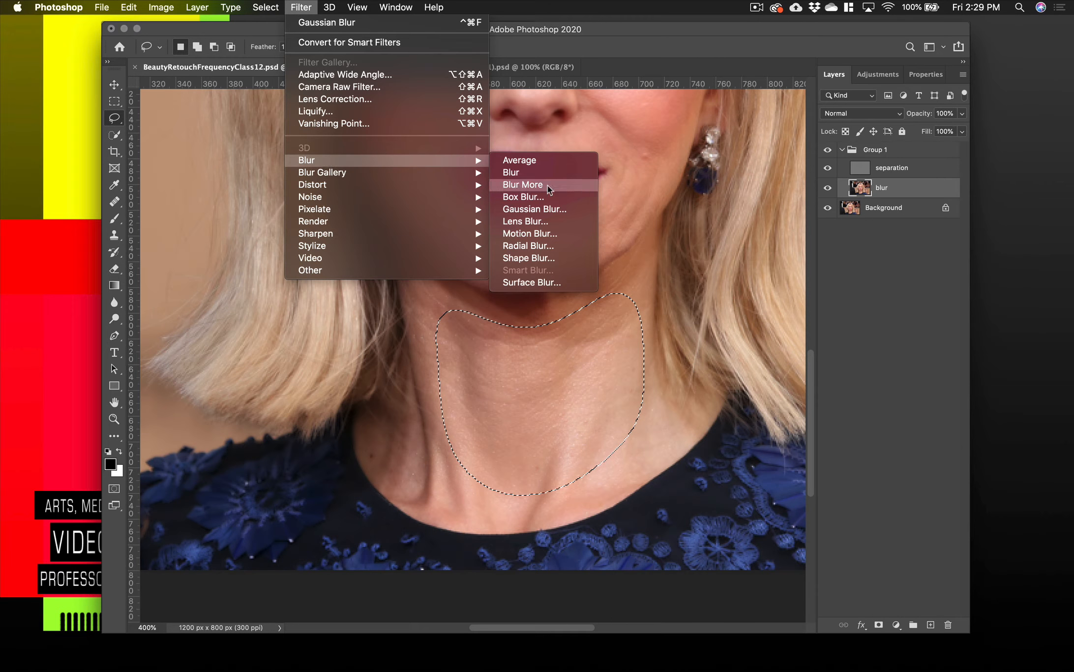
pyautogui.click(521, 209)
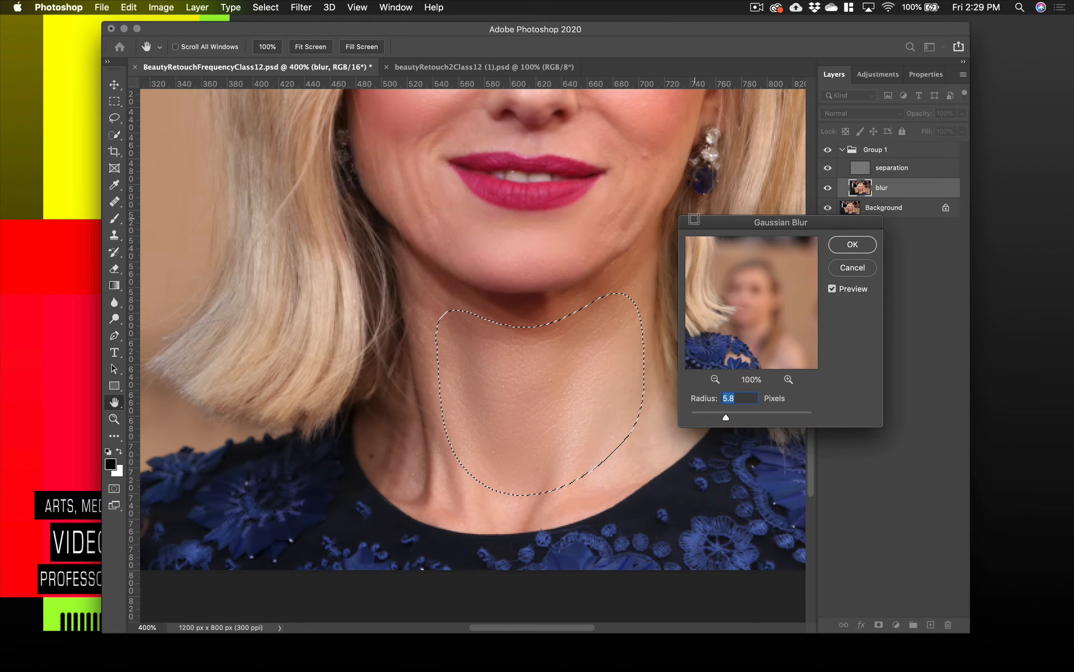
pyautogui.moveTo(727, 422); pyautogui.dragTo(719, 417)
pyautogui.click(851, 245)
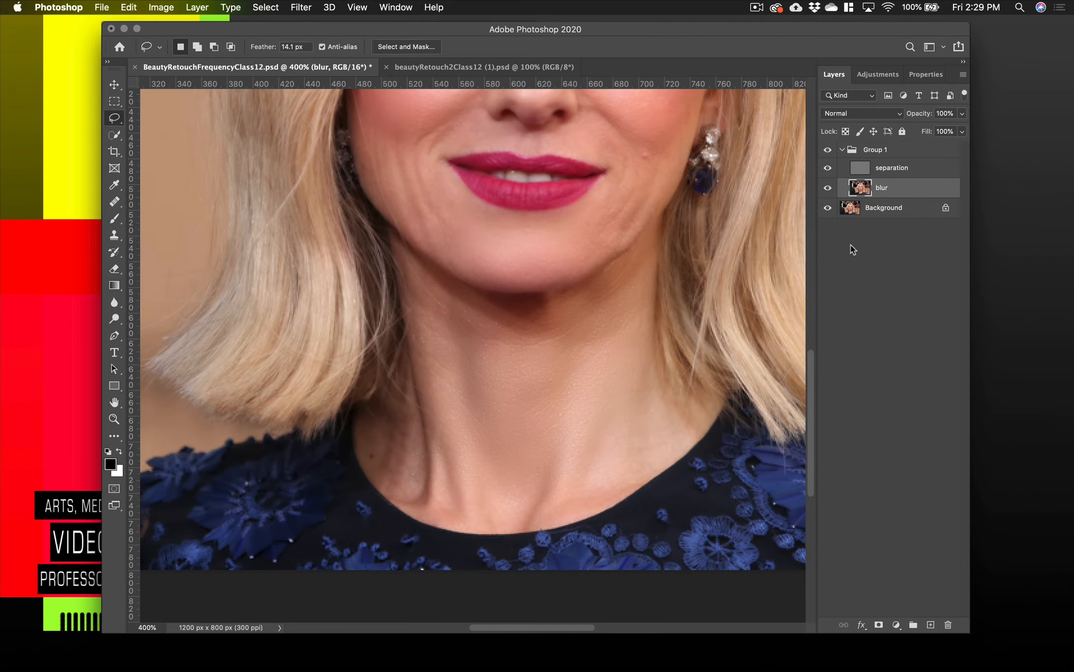
# Step: Hide Group 1 and show it again to compare the smoothed face with the original photo
pyautogui.scroll(10, 622, 315)
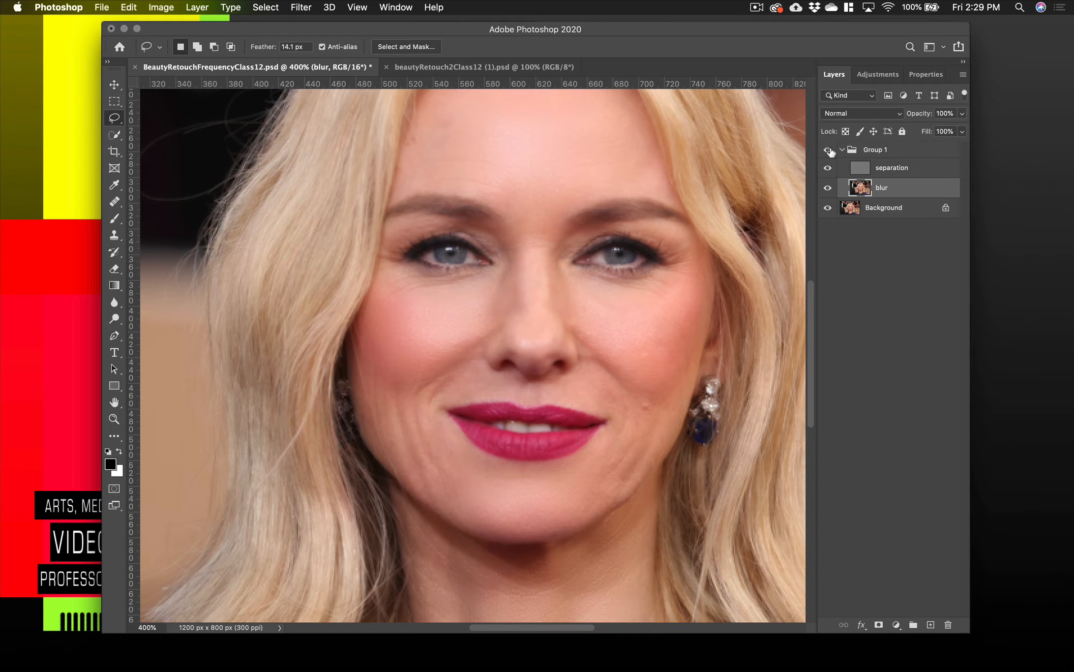
pyautogui.click(828, 150)
pyautogui.click(114, 84)
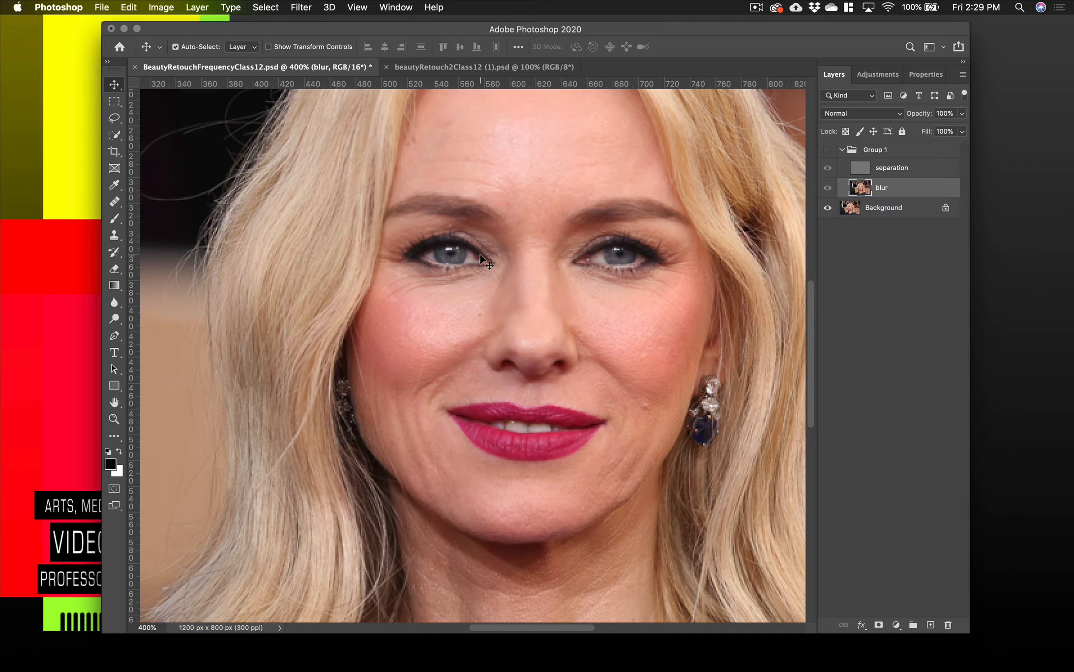
pyautogui.press('super+minus')
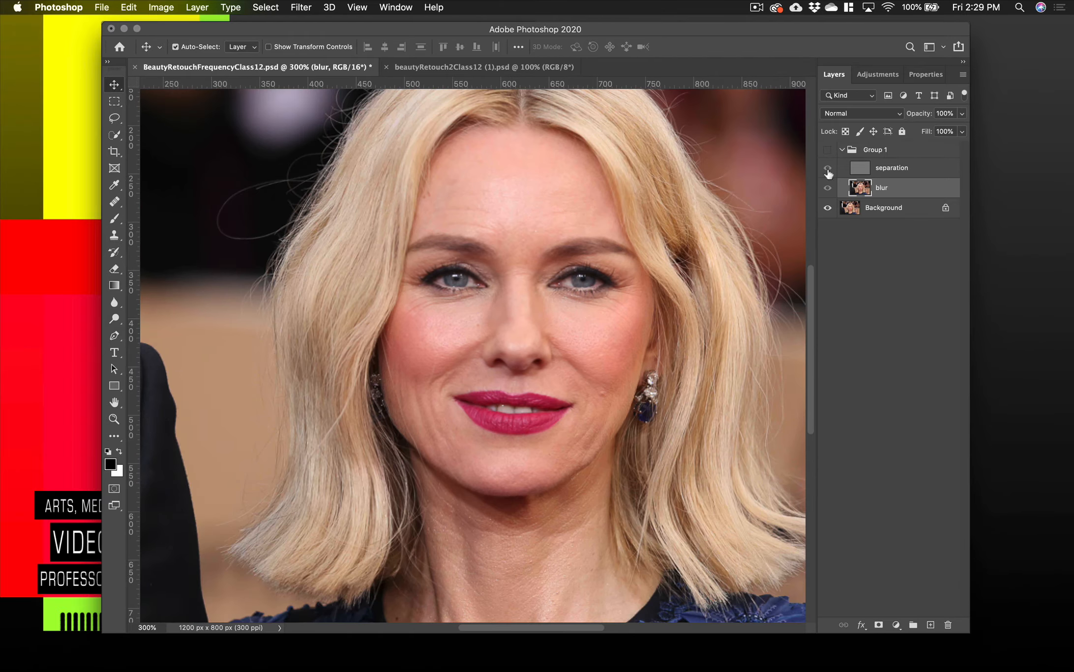
pyautogui.click(828, 150)
# Step: Collapse Group 1 and add a white layer mask to it
pyautogui.click(842, 150)
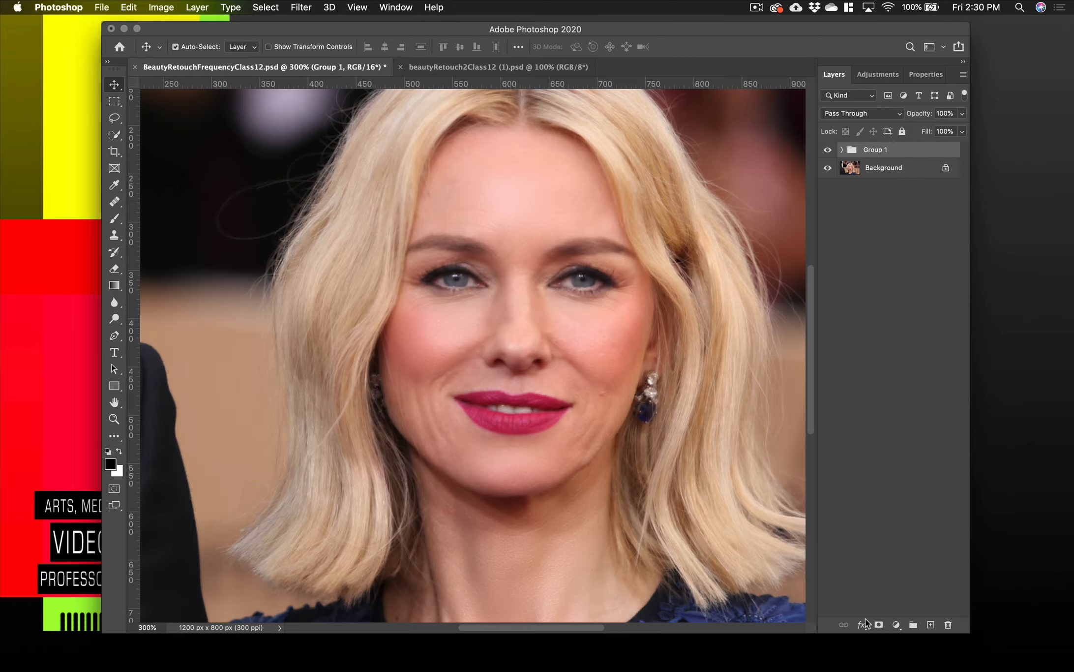
pyautogui.click(879, 624)
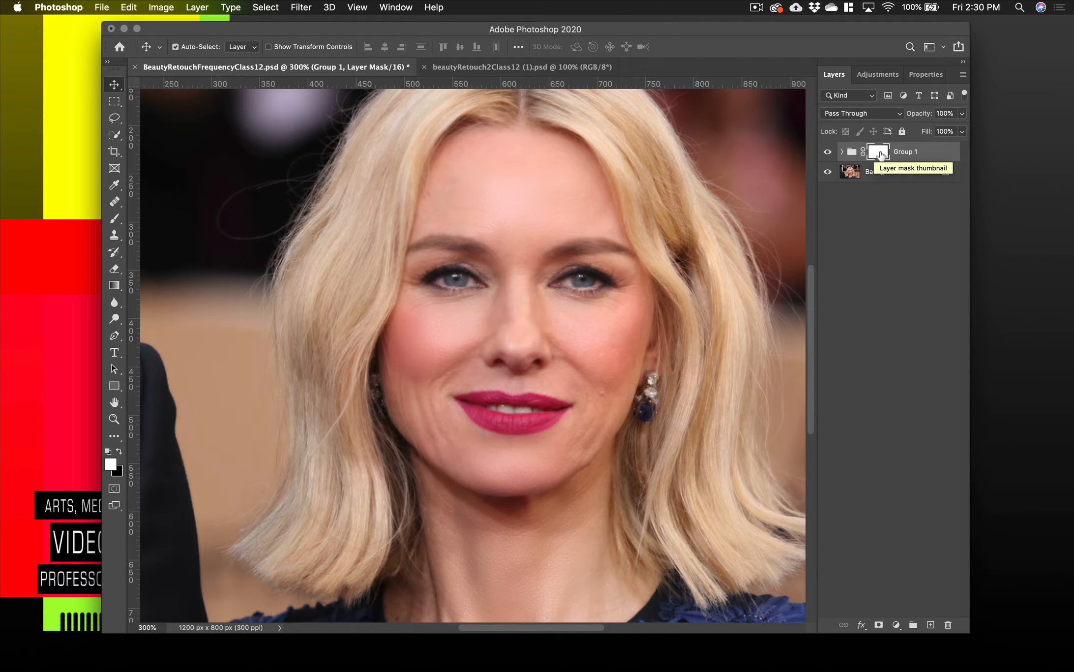
pyautogui.click(841, 151)
pyautogui.click(841, 152)
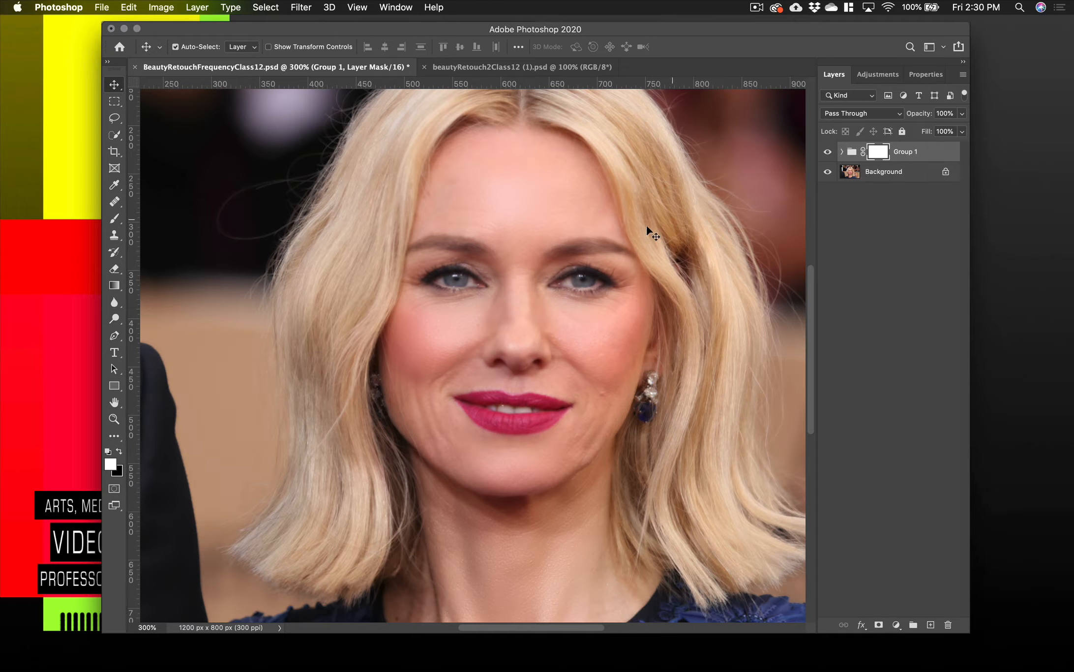
# Step: Set up a hard round Brush at 20 px with black as the foreground color for painting on the Group 1 mask
pyautogui.click(114, 185)
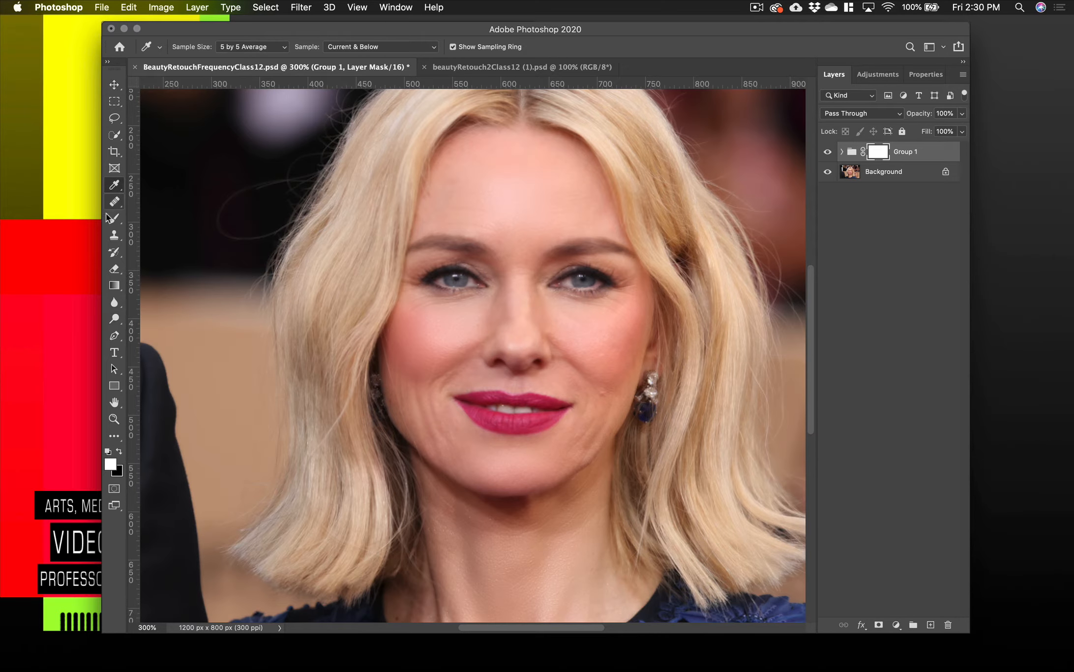
pyautogui.click(110, 217)
pyautogui.click(119, 451)
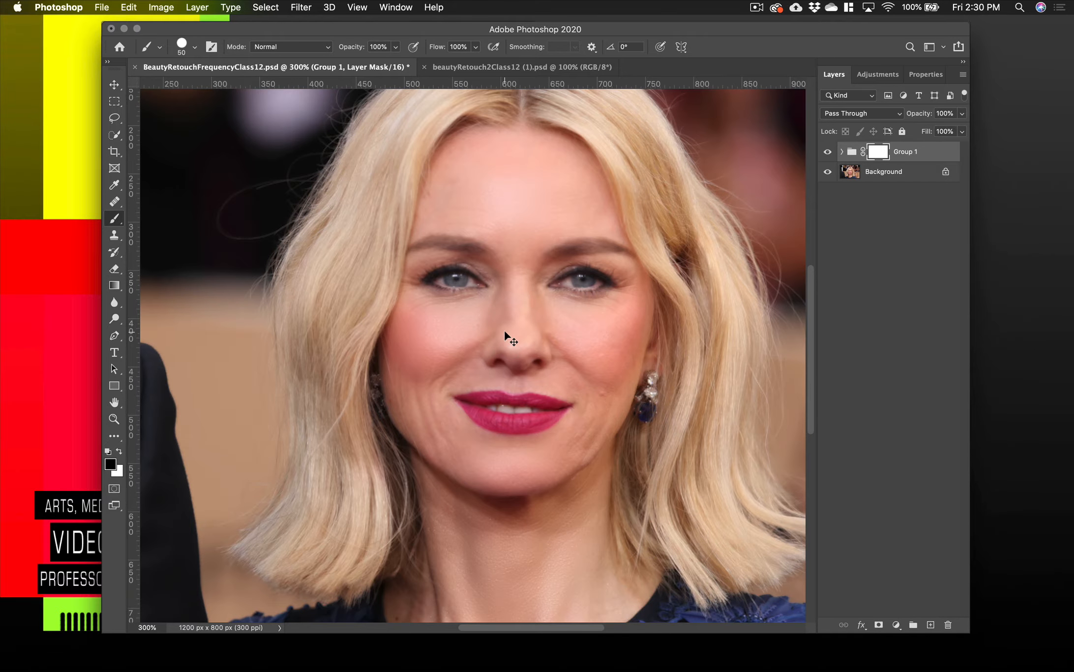
pyautogui.scroll(4, 504, 331)
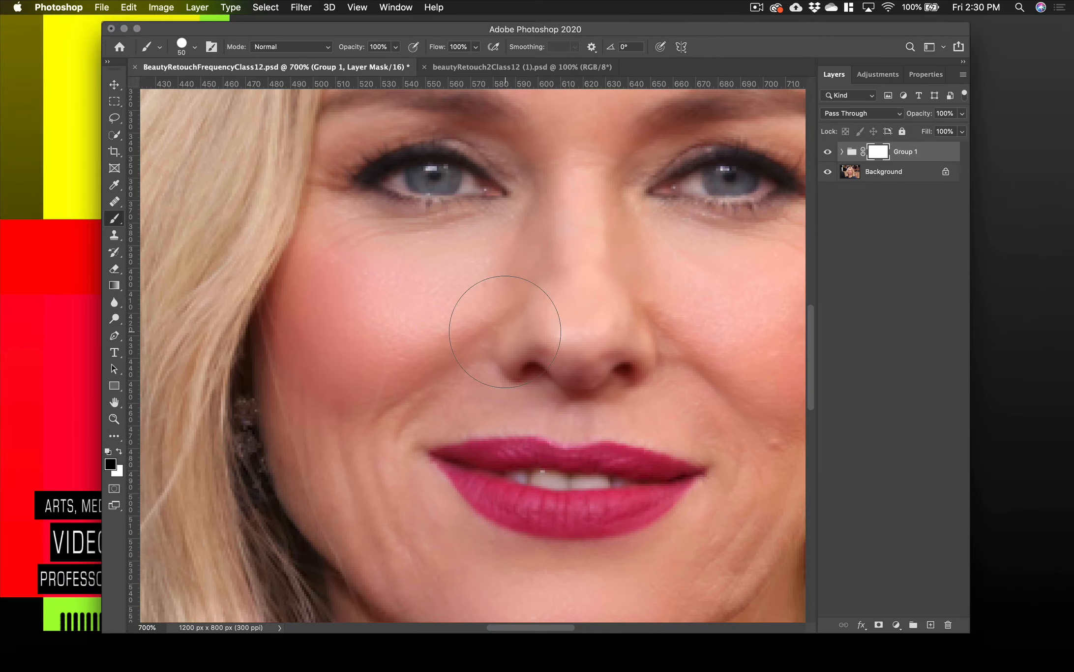
pyautogui.moveTo(477, 271); pyautogui.dragTo(441, 367)
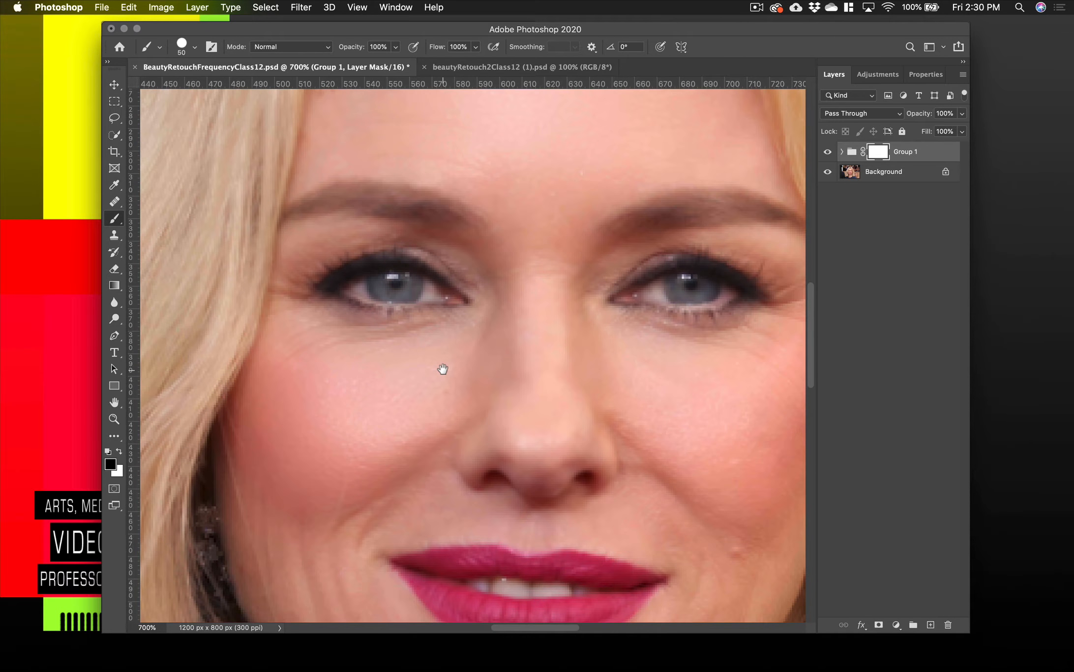
pyautogui.click(185, 46)
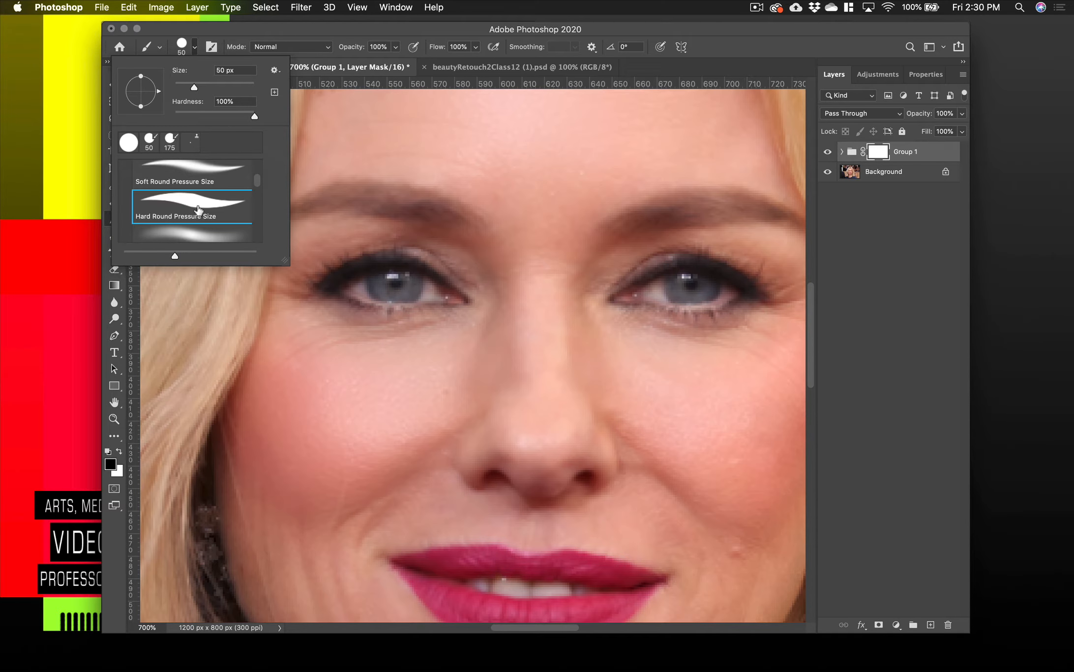
pyautogui.click(190, 48)
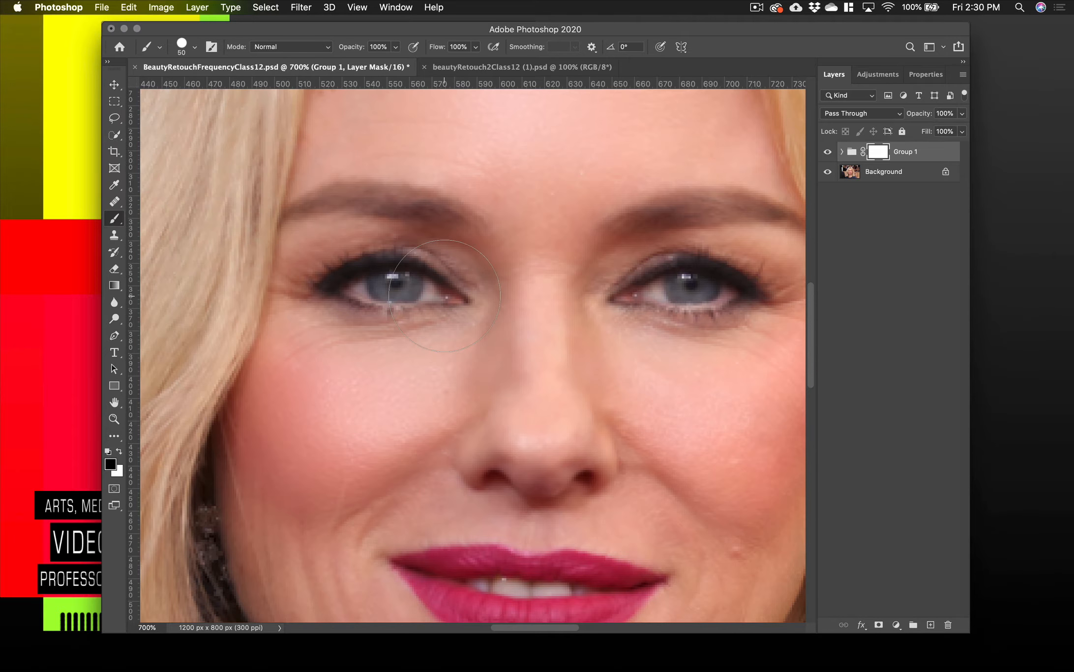
pyautogui.press('[')
pyautogui.press('[')
pyautogui.press('[')
pyautogui.press('[')
pyautogui.press(']')
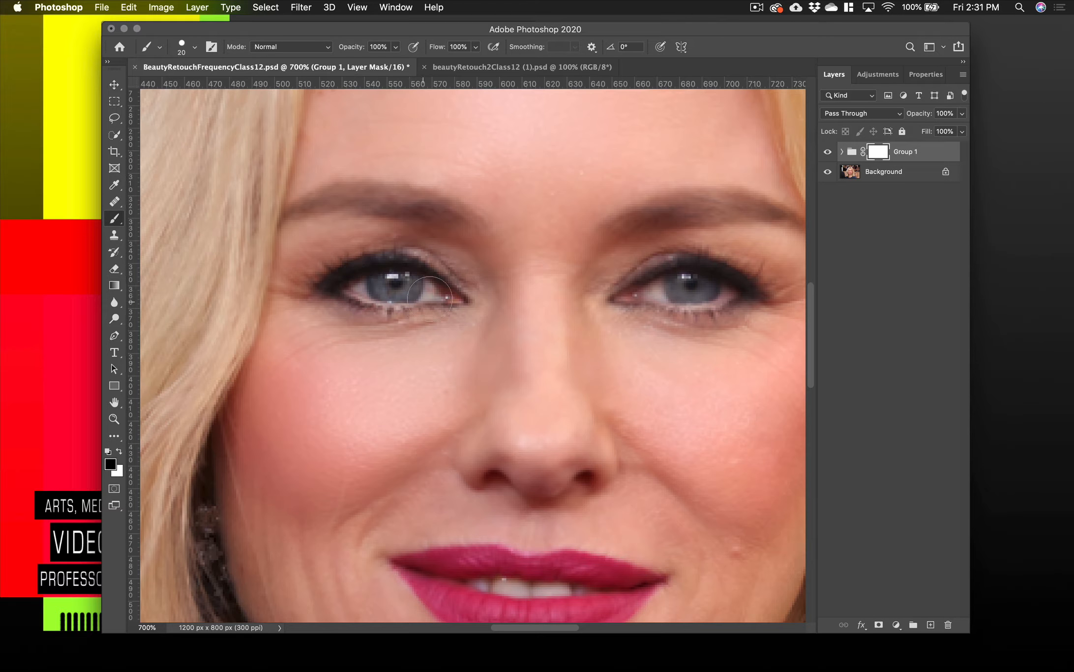
# Step: Paint black on the Group 1 mask over the eyes, eyebrows and lips to restore their original detail
pyautogui.moveTo(414, 275); pyautogui.dragTo(360, 282)
pyautogui.moveTo(728, 279)
pyautogui.mouseDown()
pyautogui.moveTo(648, 293)
pyautogui.moveTo(682, 278)
pyautogui.moveTo(726, 293)
pyautogui.moveTo(645, 295)
pyautogui.moveTo(654, 278)
pyautogui.moveTo(679, 275)
pyautogui.moveTo(739, 286)
pyautogui.moveTo(673, 283)
pyautogui.mouseUp()
pyautogui.moveTo(440, 230)
pyautogui.mouseDown()
pyautogui.moveTo(428, 209)
pyautogui.moveTo(366, 197)
pyautogui.mouseUp()
pyautogui.moveTo(677, 214)
pyautogui.mouseDown()
pyautogui.moveTo(640, 227)
pyautogui.moveTo(705, 208)
pyautogui.mouseUp()
pyautogui.moveTo(605, 475); pyautogui.dragTo(557, 190)
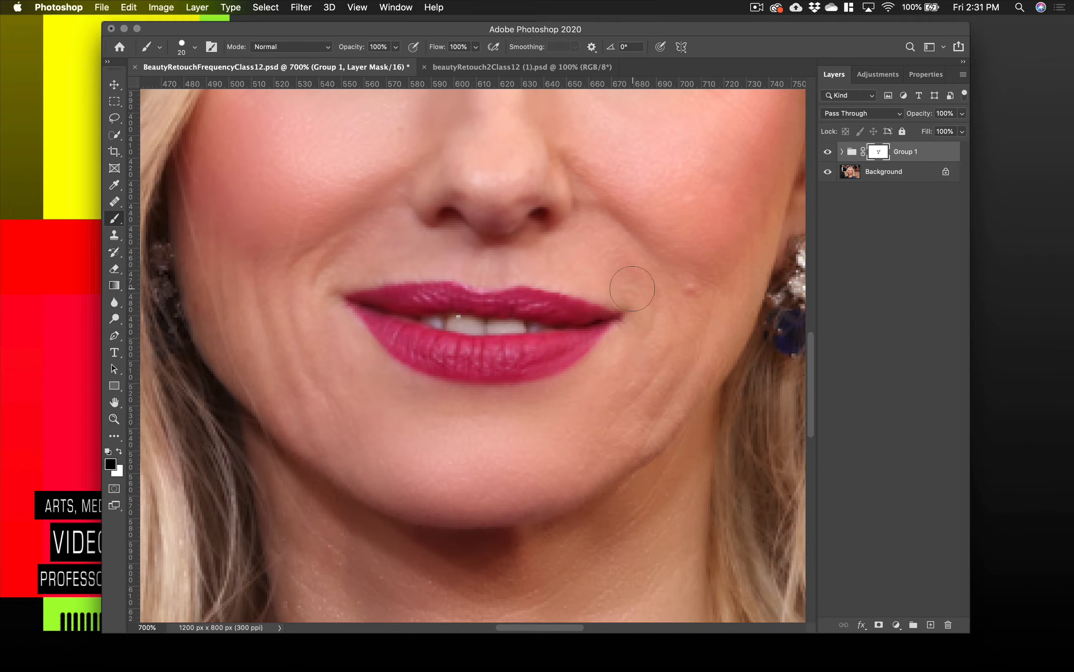
pyautogui.moveTo(583, 300)
pyautogui.mouseDown()
pyautogui.moveTo(594, 460)
pyautogui.moveTo(513, 448)
pyautogui.moveTo(562, 503)
pyautogui.mouseUp()
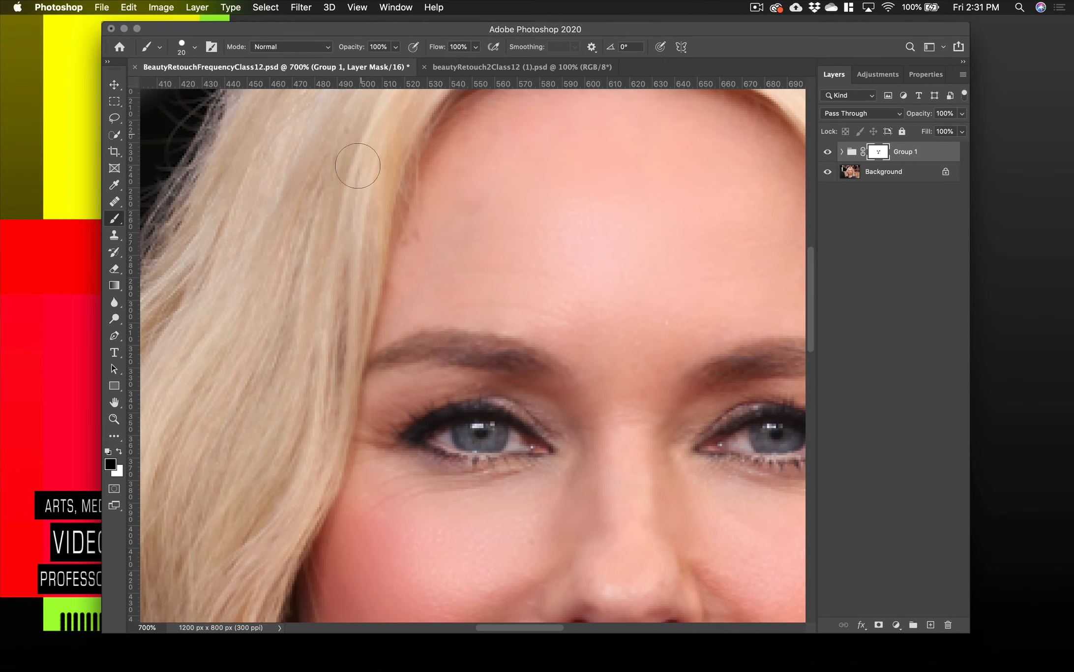
# Step: Enlarge the brush to 45 px and paint black on the Group 1 mask over the hair and the dress
pyautogui.press(']')
pyautogui.press(']')
pyautogui.press(']')
pyautogui.press(']')
pyautogui.press(']')
pyautogui.press('super+minus')
pyautogui.press('super+minus')
pyautogui.press('super+minus')
pyautogui.press('super+minus')
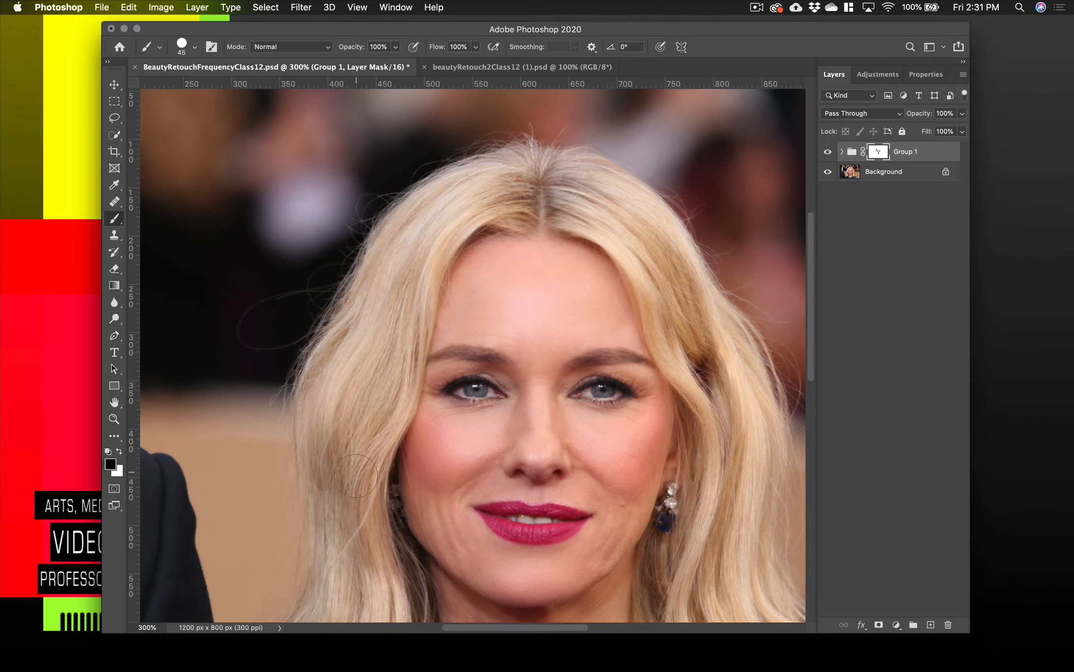
pyautogui.moveTo(627, 221)
pyautogui.mouseDown()
pyautogui.moveTo(610, 239)
pyautogui.moveTo(661, 298)
pyautogui.moveTo(679, 354)
pyautogui.moveTo(722, 403)
pyautogui.moveTo(724, 505)
pyautogui.mouseUp()
pyautogui.scroll(-10, 676, 564)
pyautogui.hscroll(4, 676, 564)
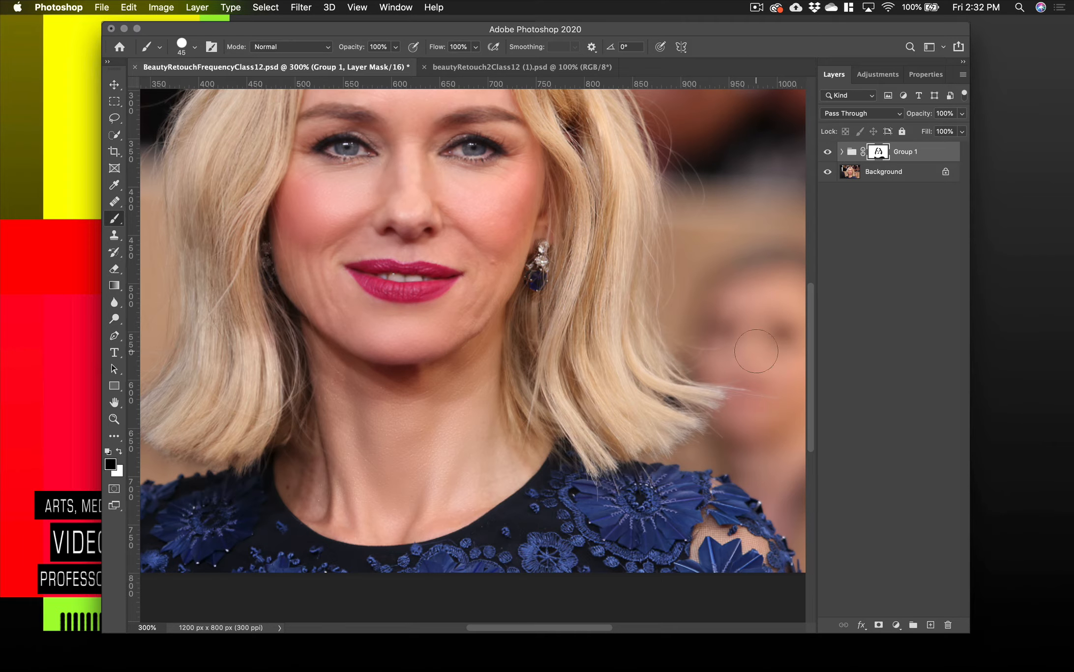
# Step: Examine the whole masked retouch, toggling Group 1 off and on to compare it with the unretouched portrait
pyautogui.press('super+minus')
pyautogui.press('super+minus')
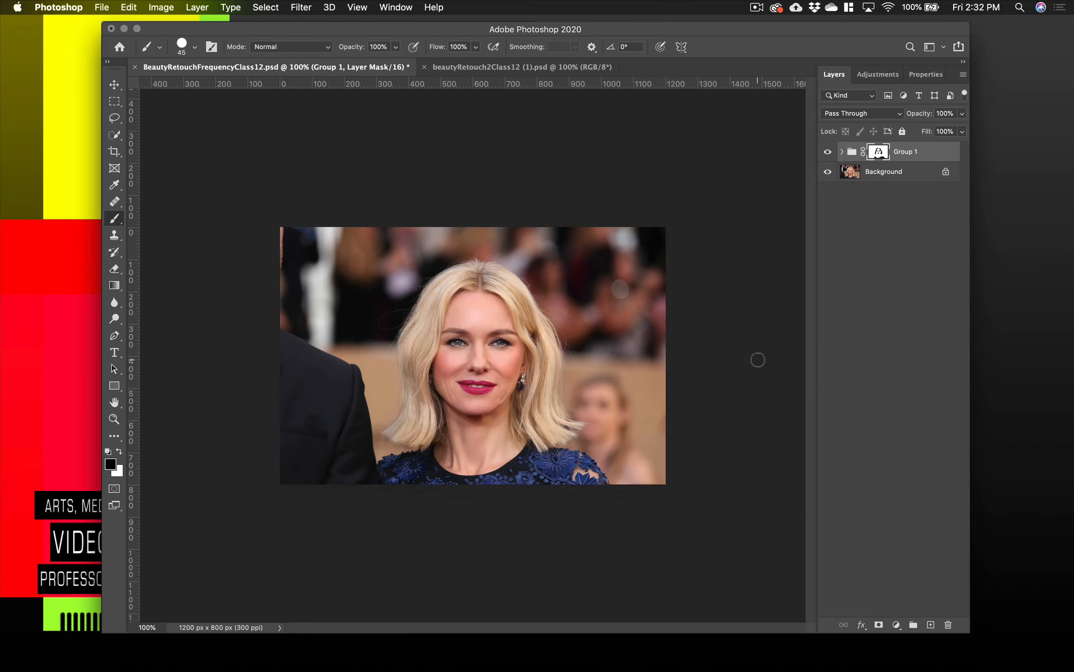
pyautogui.press('super+plus')
pyautogui.press('super+plus')
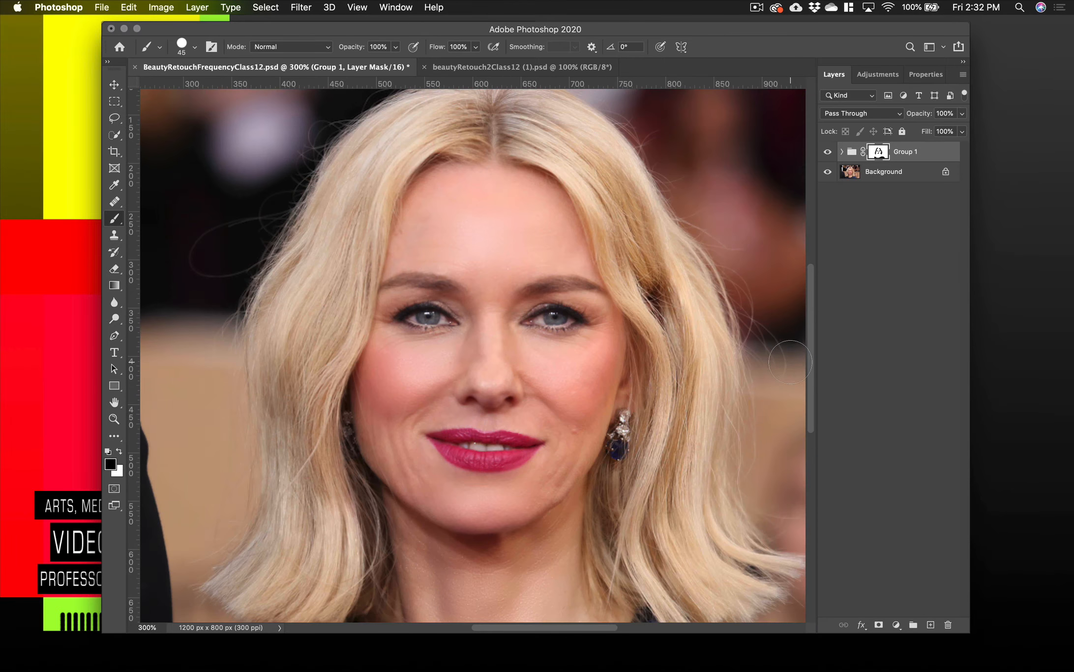
pyautogui.click(828, 153)
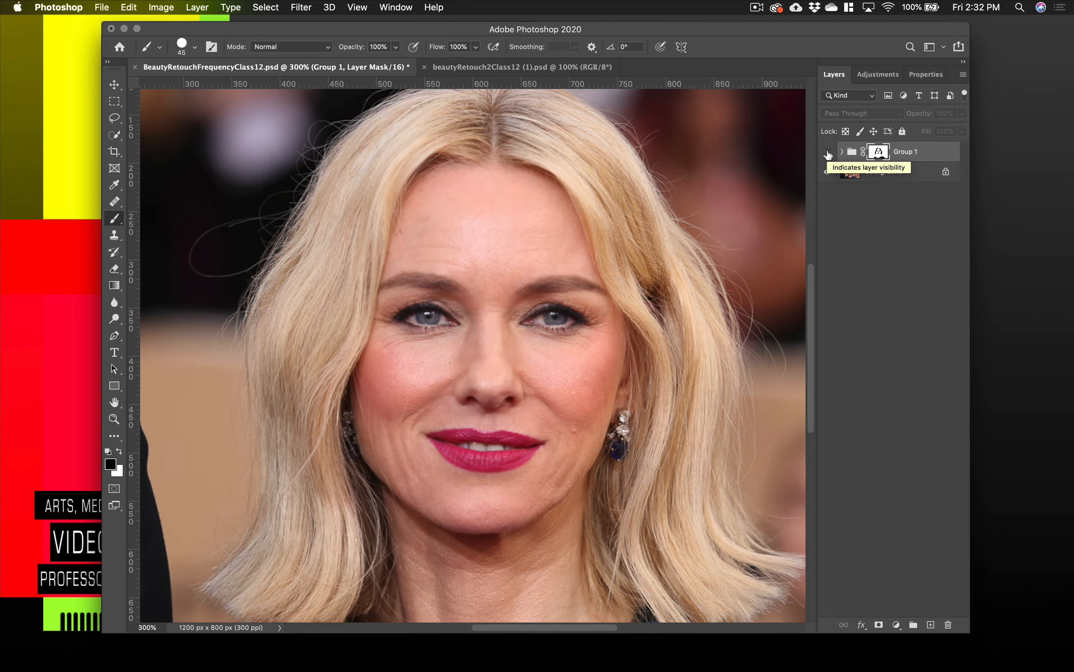
pyautogui.click(828, 153)
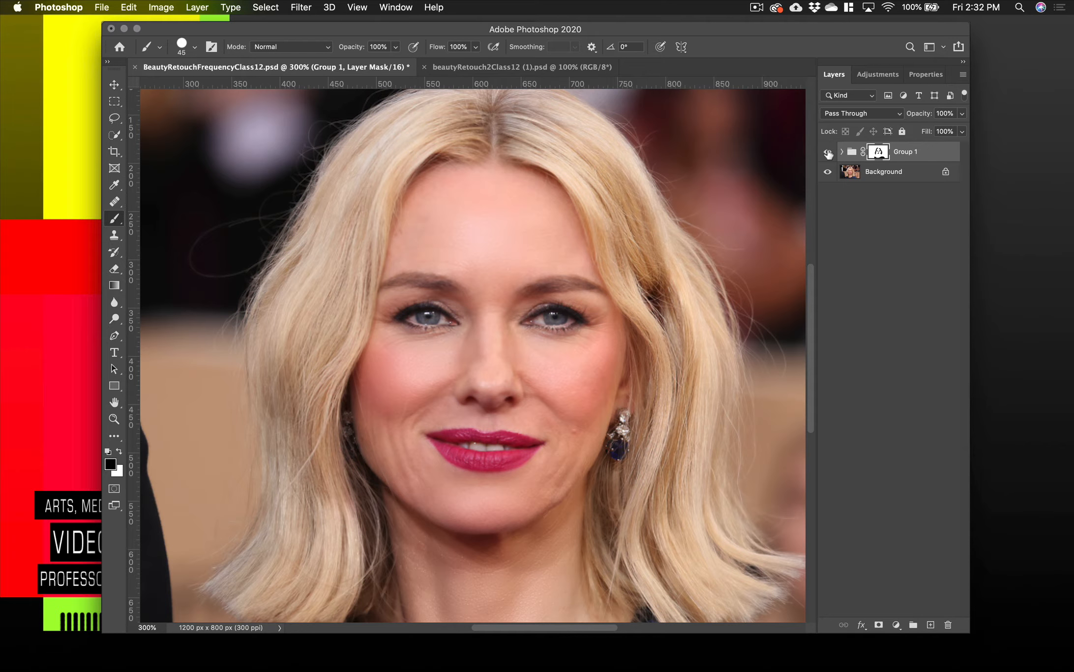
# Step: In beautyRetouch2Class12 (1).psd, duplicate the Background layer twice, naming the upper copy separation and the lower copy blur
pyautogui.click(499, 69)
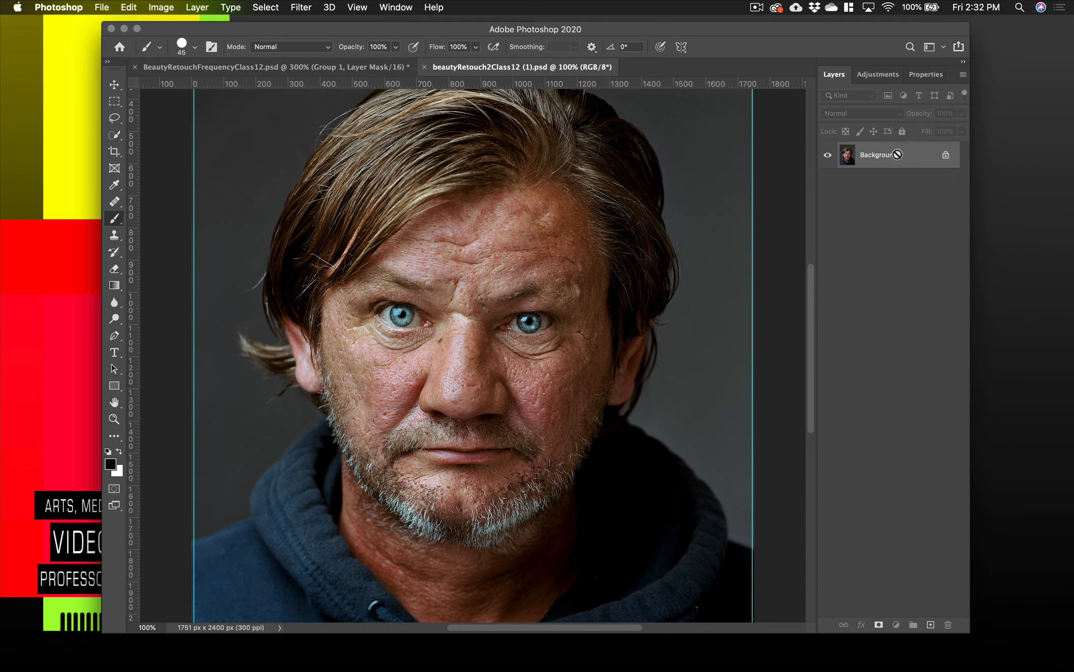
pyautogui.press('super+j')
pyautogui.press('super+j')
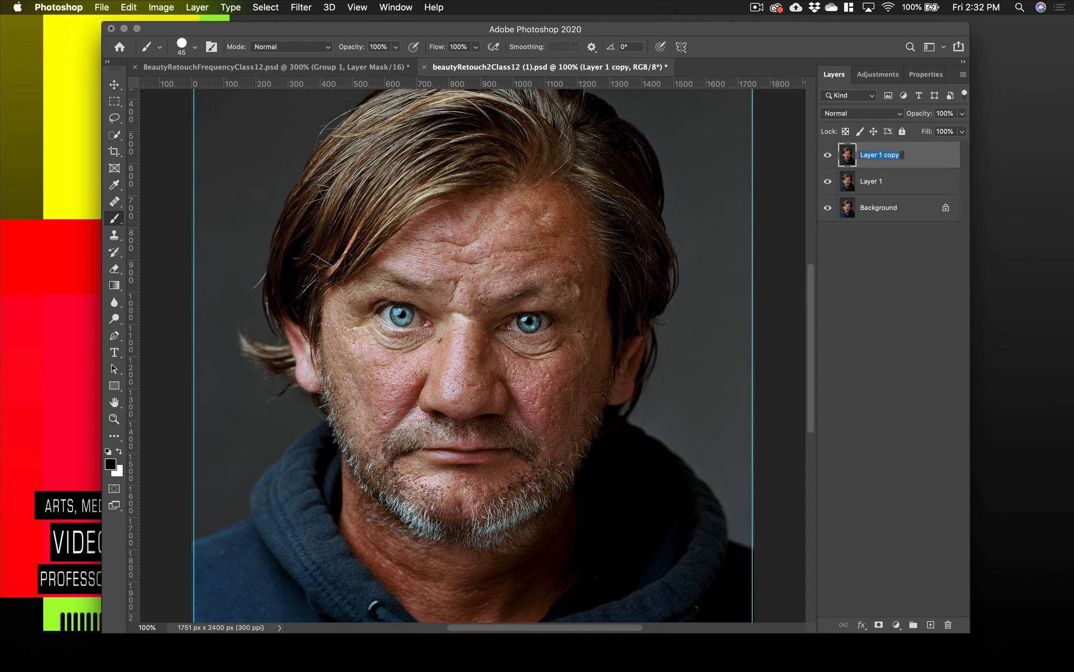
pyautogui.write('separation')
pyautogui.doubleClick(876, 181)
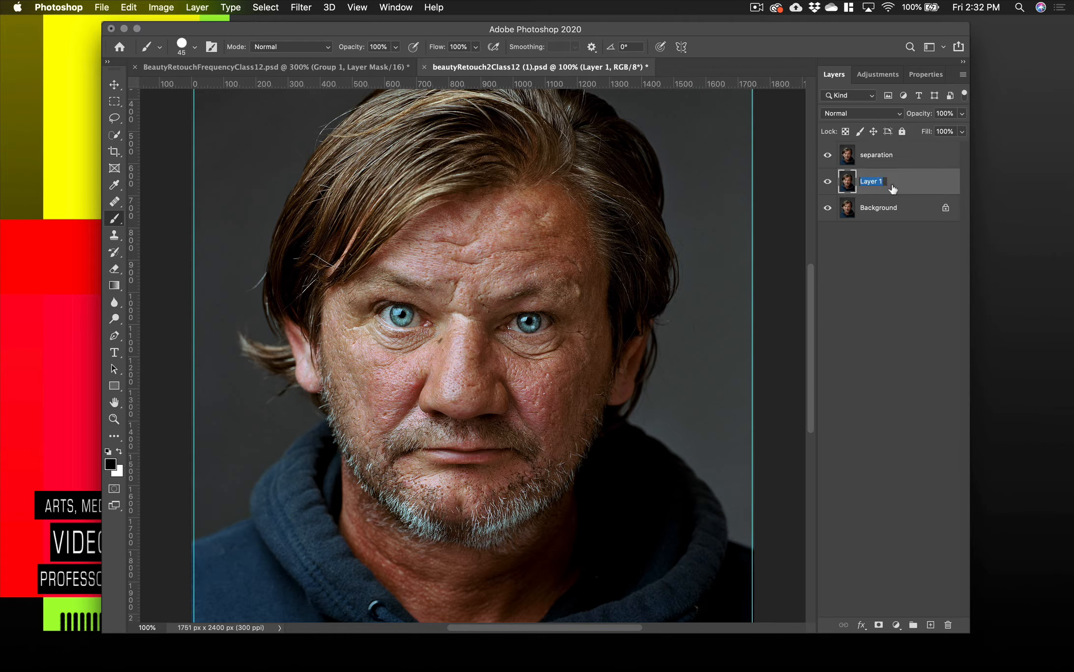
pyautogui.write('blur')
# Step: Hide the separation layer and apply a Gaussian Blur with a 3.5-pixel radius to the blur layer
pyautogui.click(869, 182)
pyautogui.click(829, 156)
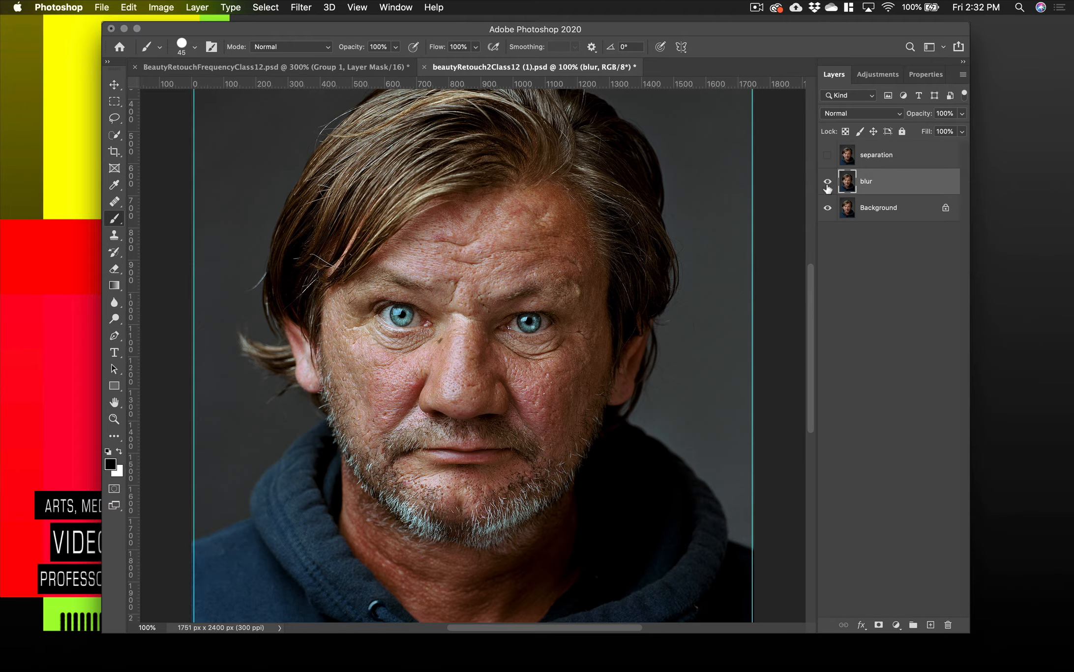
pyautogui.click(301, 7)
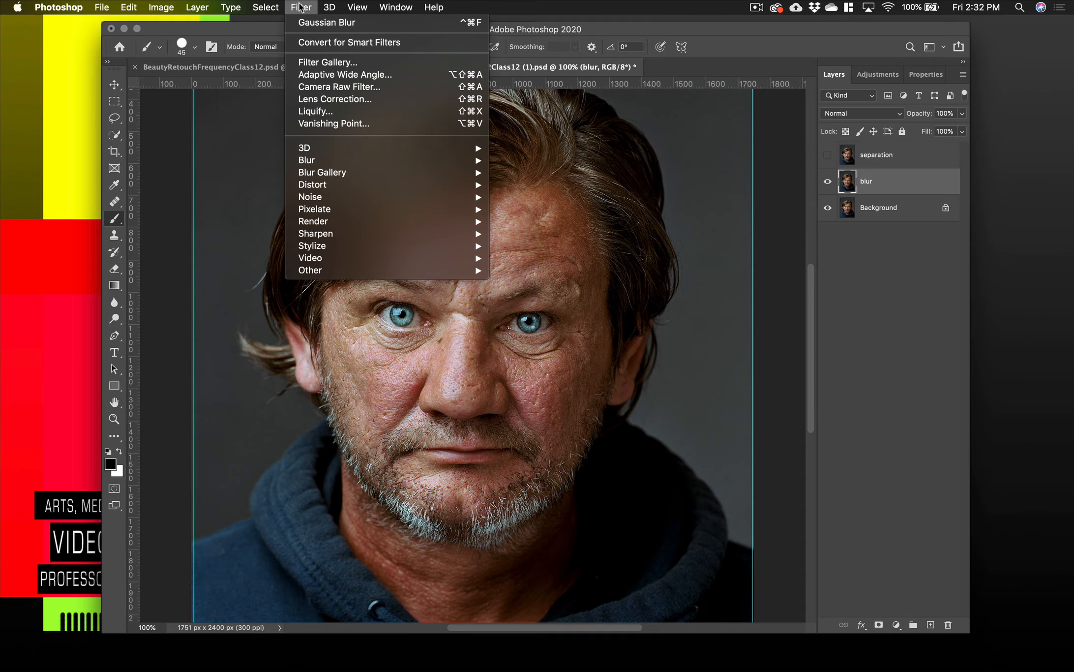
pyautogui.moveTo(326, 172)
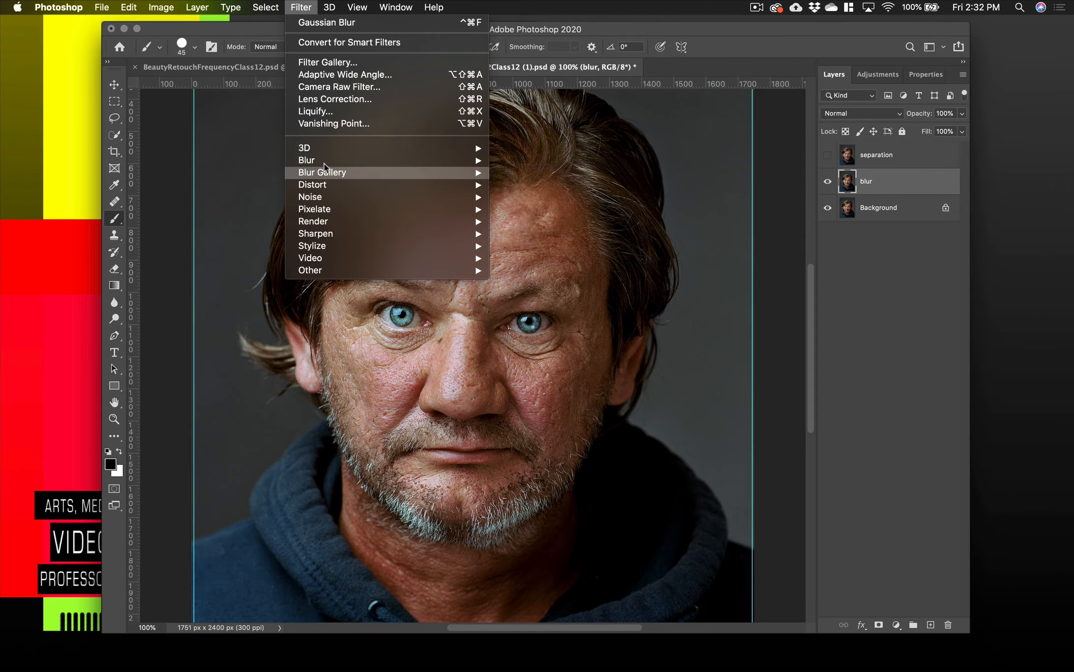
pyautogui.click(541, 209)
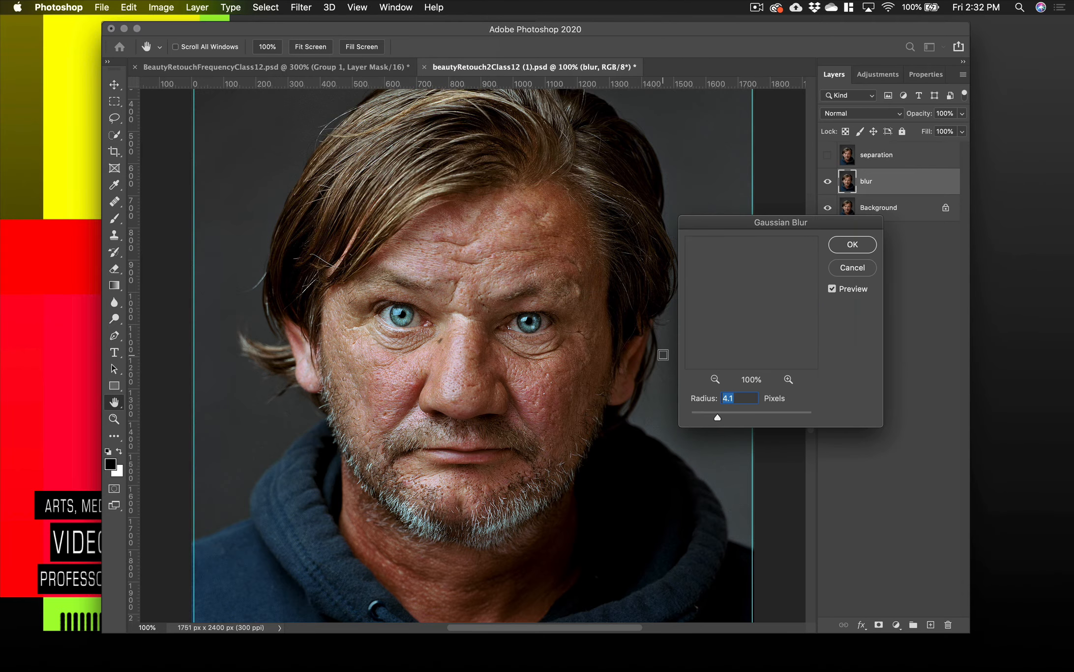
pyautogui.moveTo(718, 418); pyautogui.dragTo(715, 419)
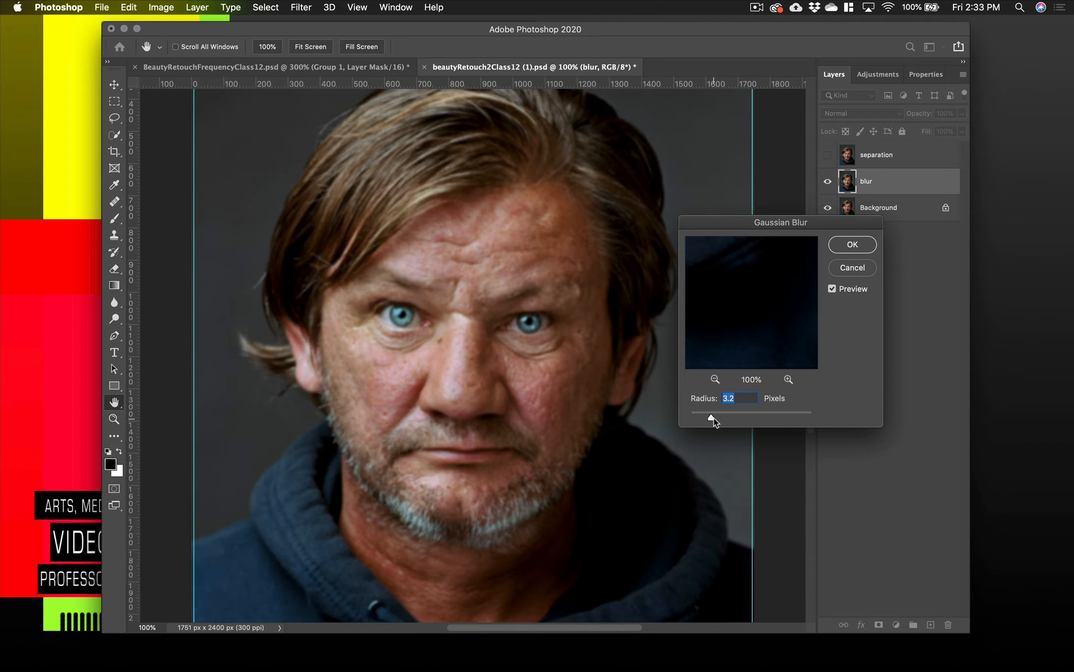
pyautogui.moveTo(716, 421); pyautogui.dragTo(715, 422)
pyautogui.click(846, 245)
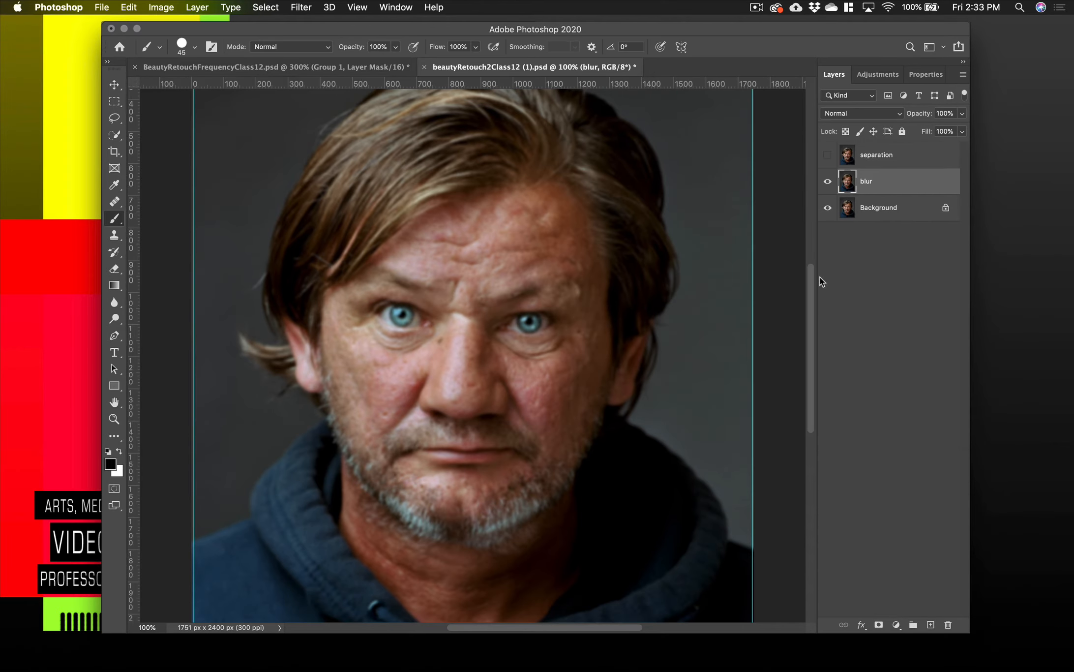
# Step: Show the separation layer and use Apply Image on it with layer blur as source, blending Subtract, scale 2 and offset 128
pyautogui.click(872, 162)
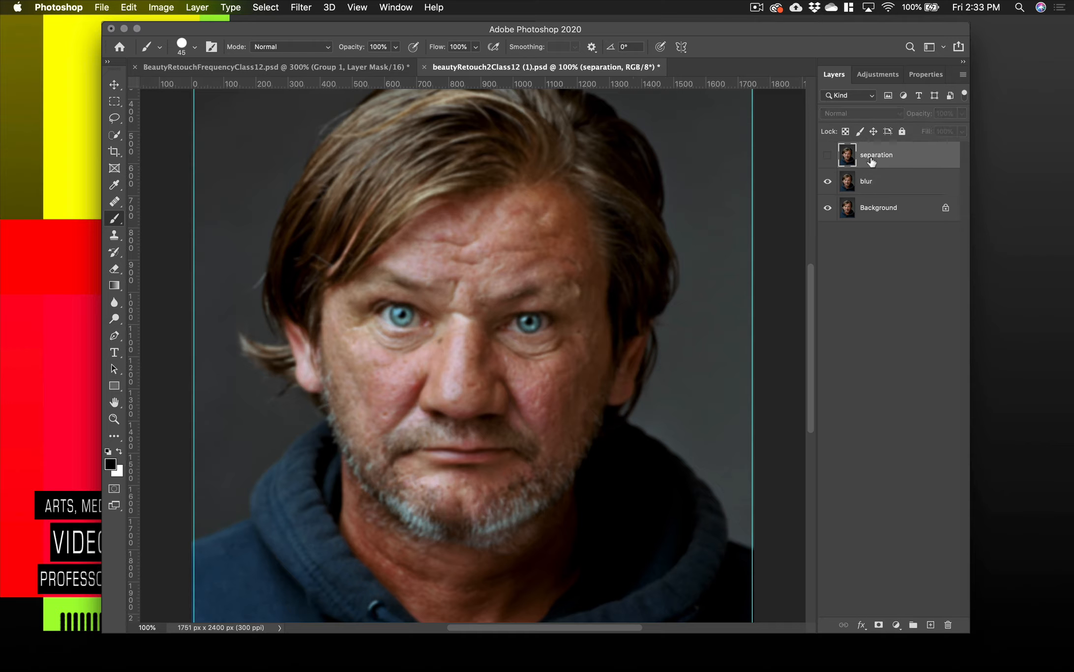
pyautogui.click(828, 157)
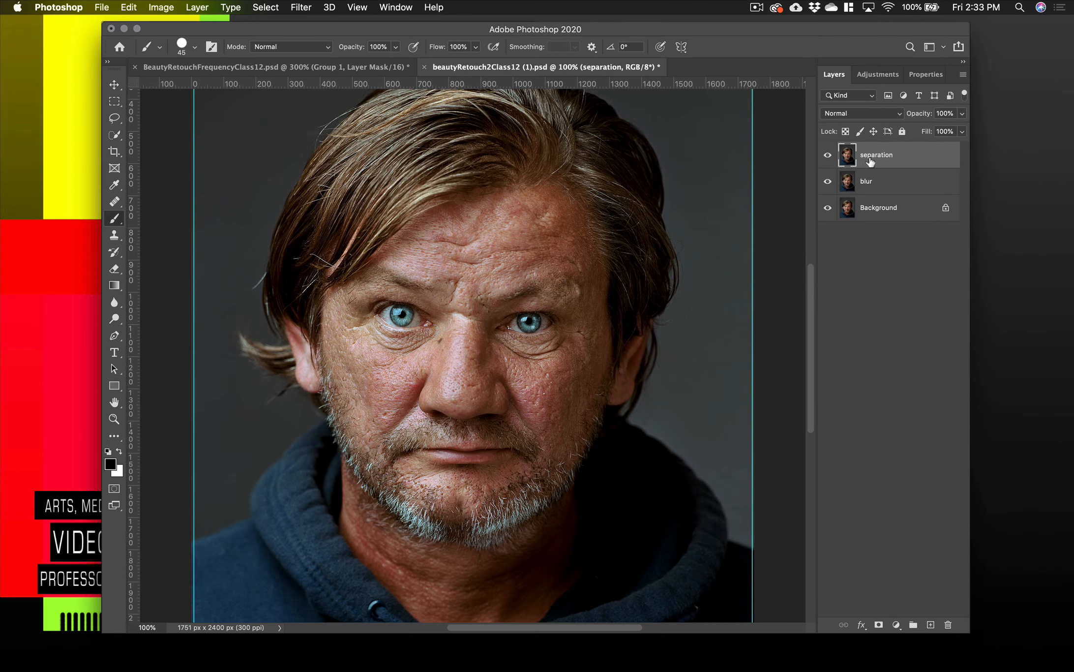
pyautogui.click(154, 8)
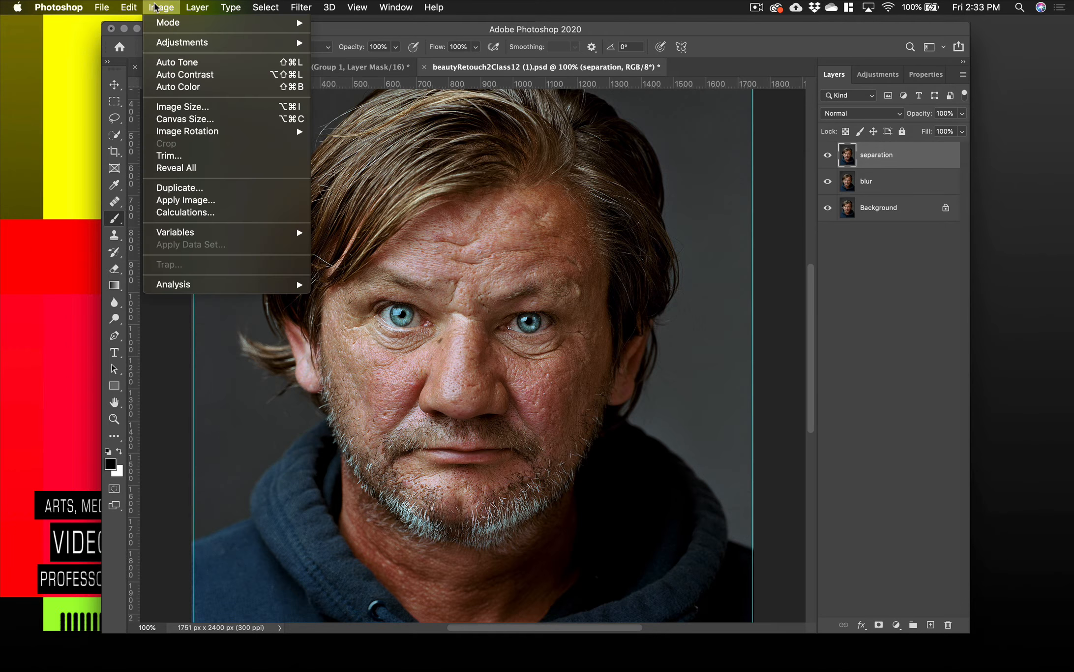
pyautogui.click(183, 201)
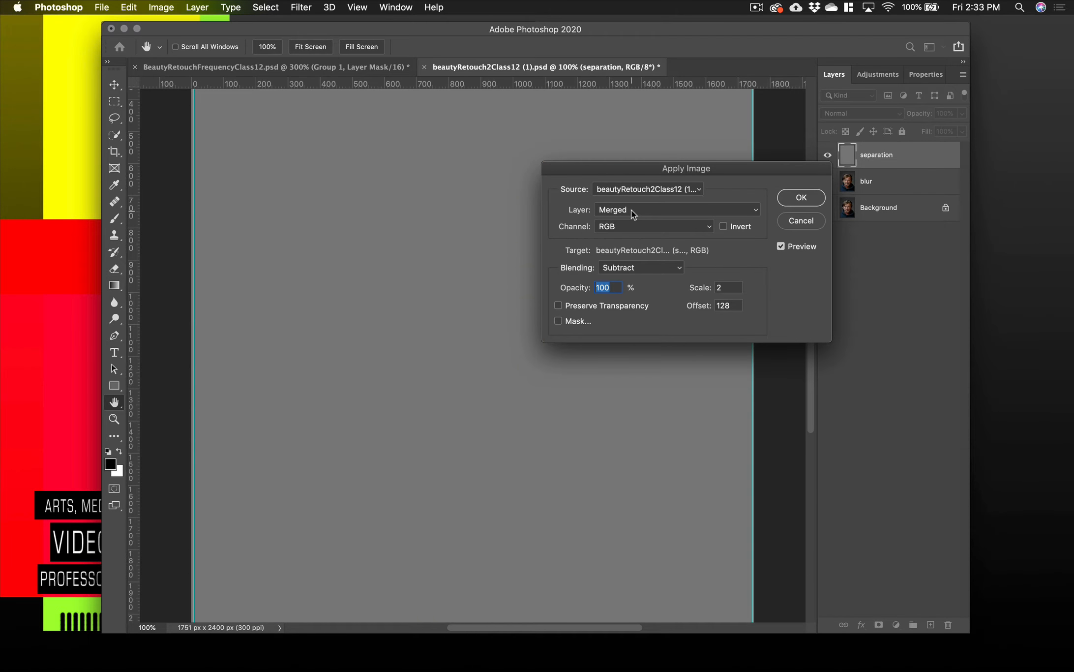
pyautogui.click(633, 213)
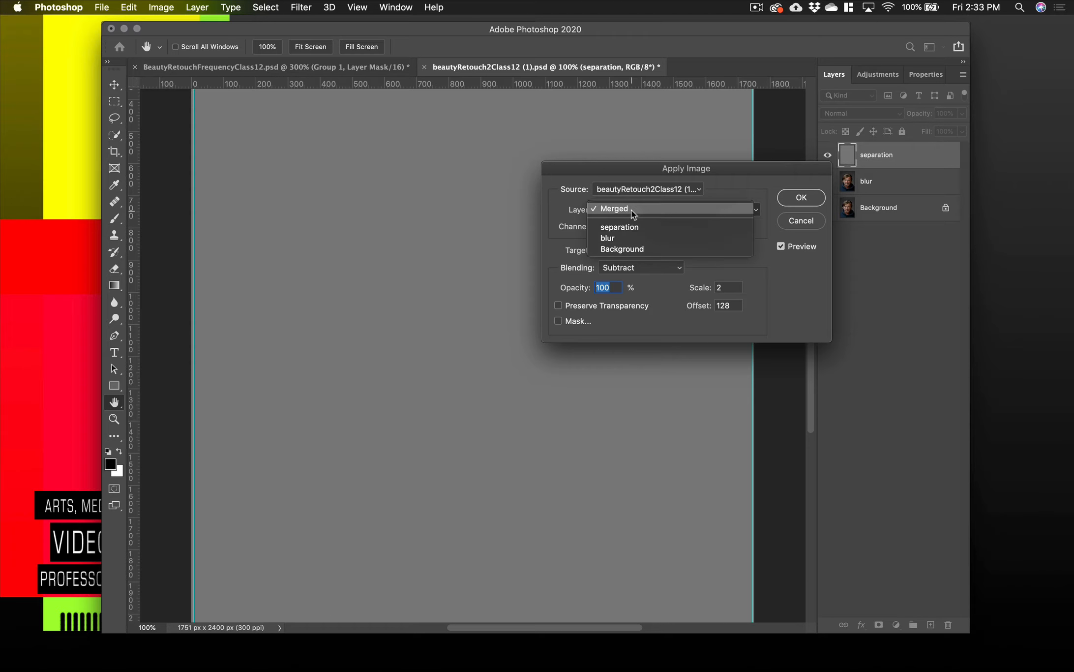
pyautogui.click(610, 238)
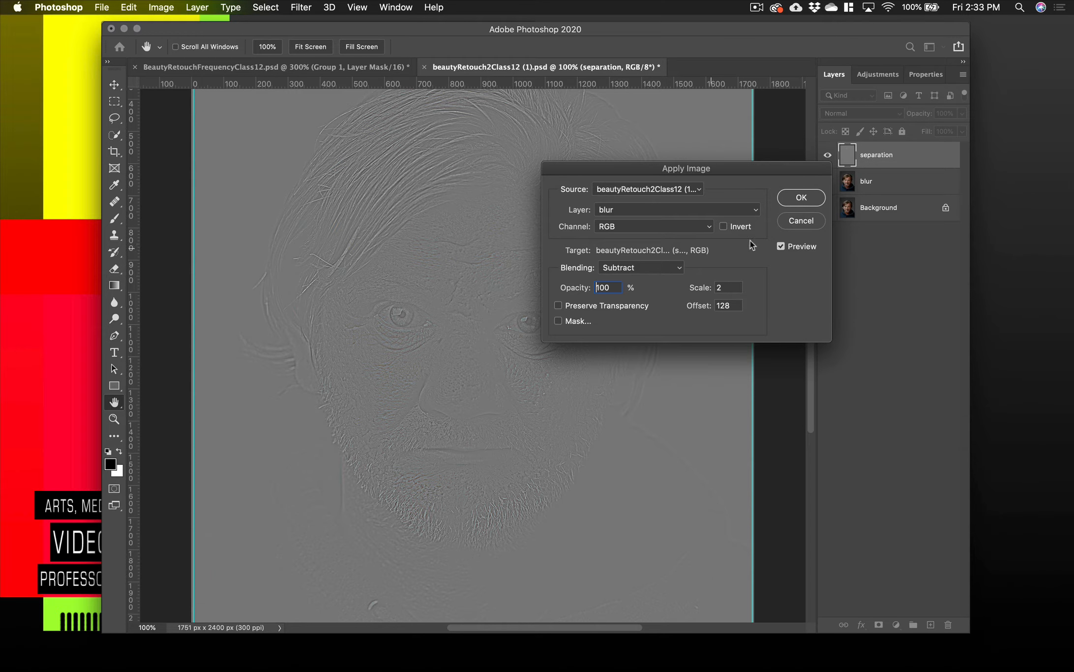
pyautogui.click(798, 199)
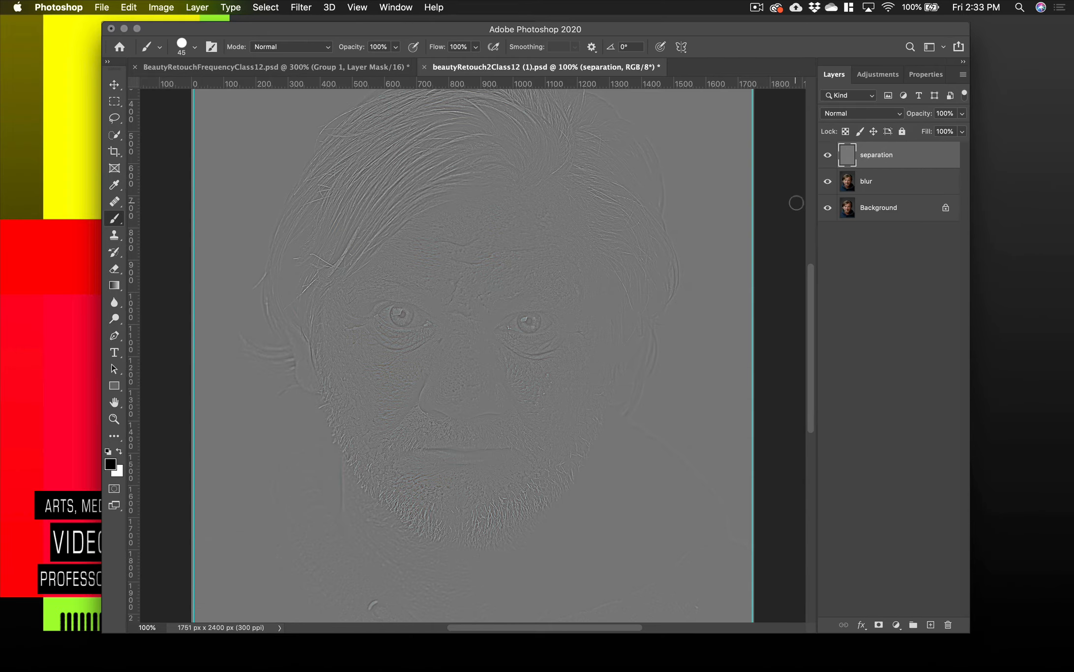
# Step: Set the separation layer's blending mode to Vivid Light
pyautogui.click(855, 115)
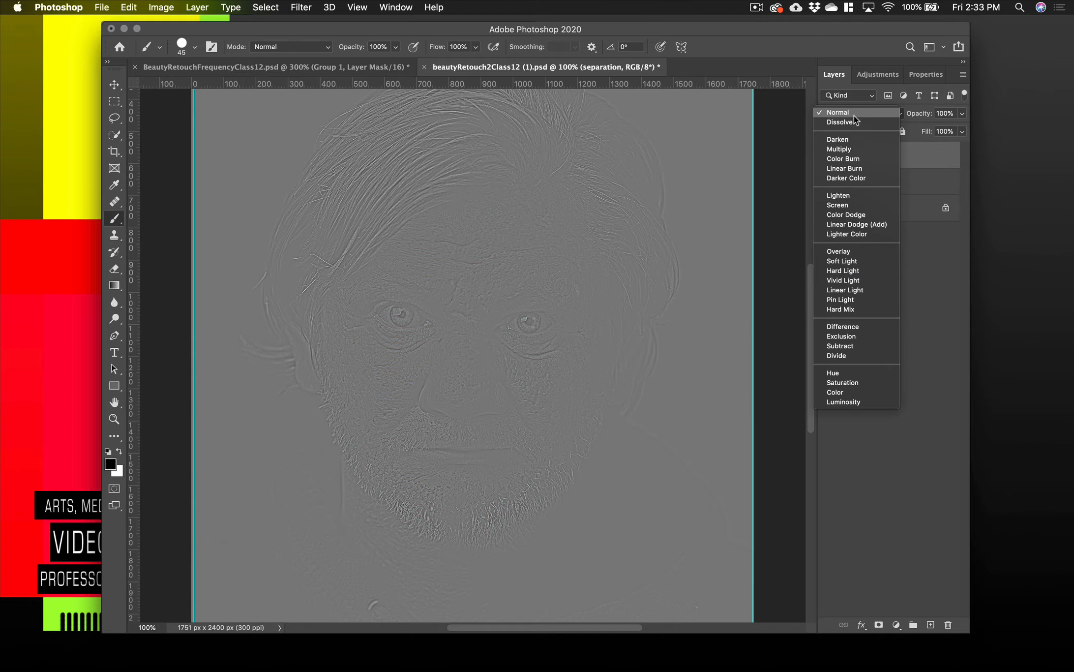
pyautogui.click(854, 116)
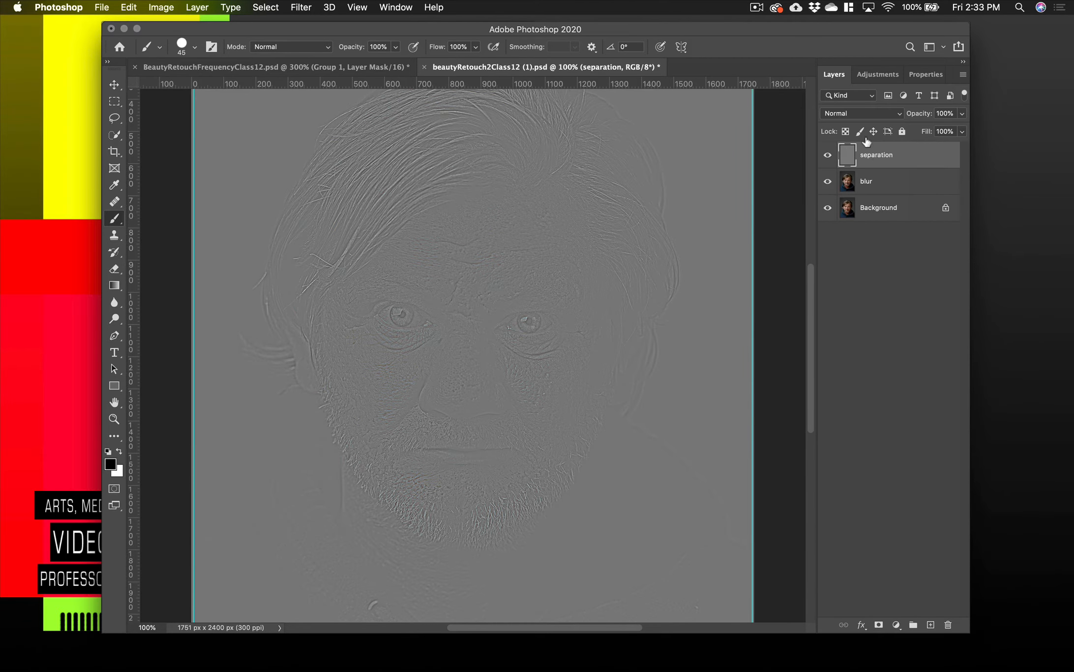
pyautogui.click(850, 114)
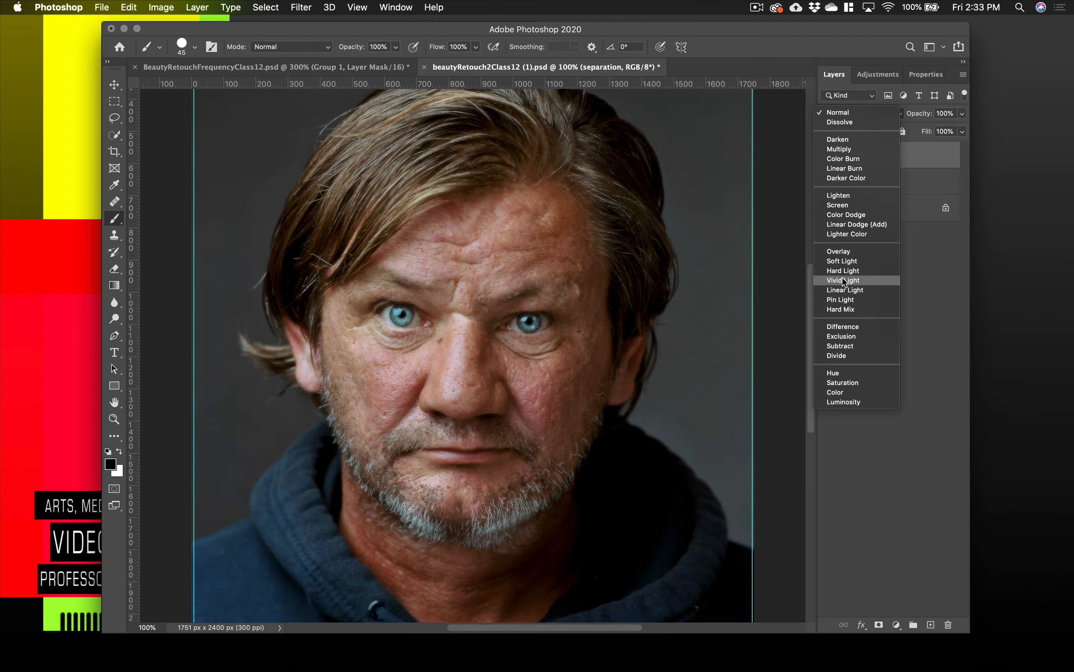
pyautogui.click(843, 281)
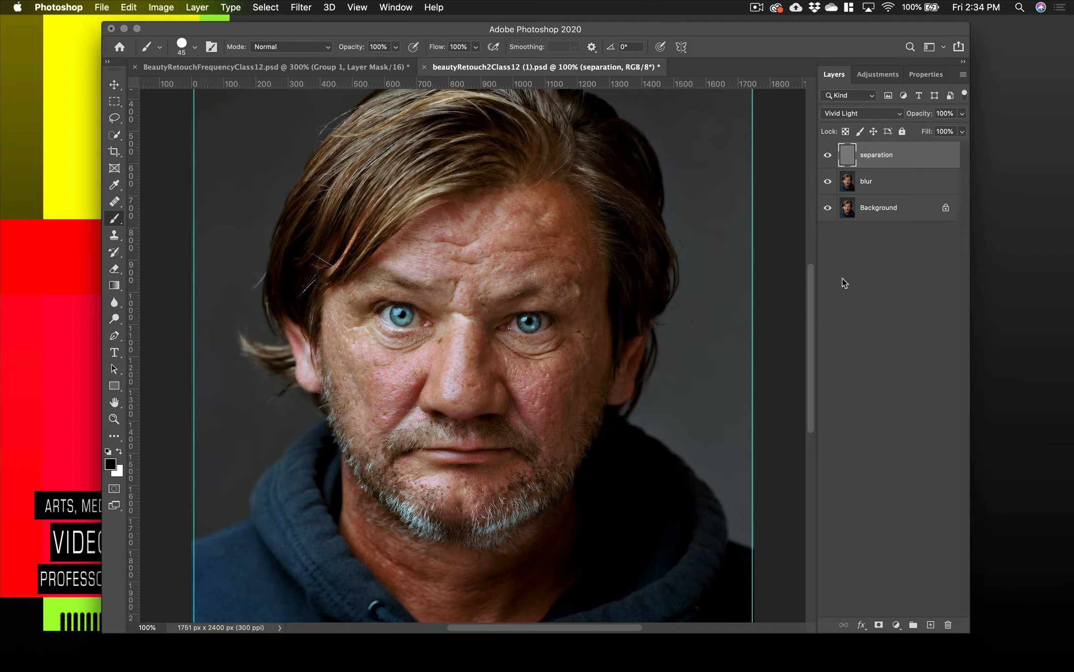
# Step: Group the separation and blur layers together and expand the group to show both layers
pyautogui.keyDown('shift'); pyautogui.click(892, 183); pyautogui.keyUp('shift')
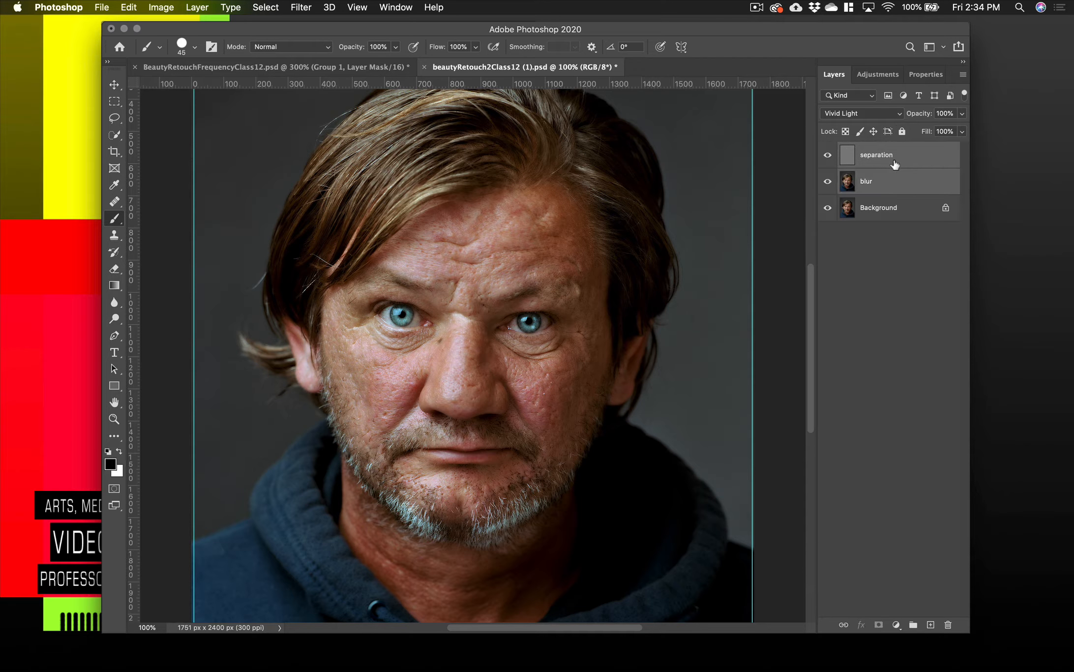
pyautogui.click(913, 625)
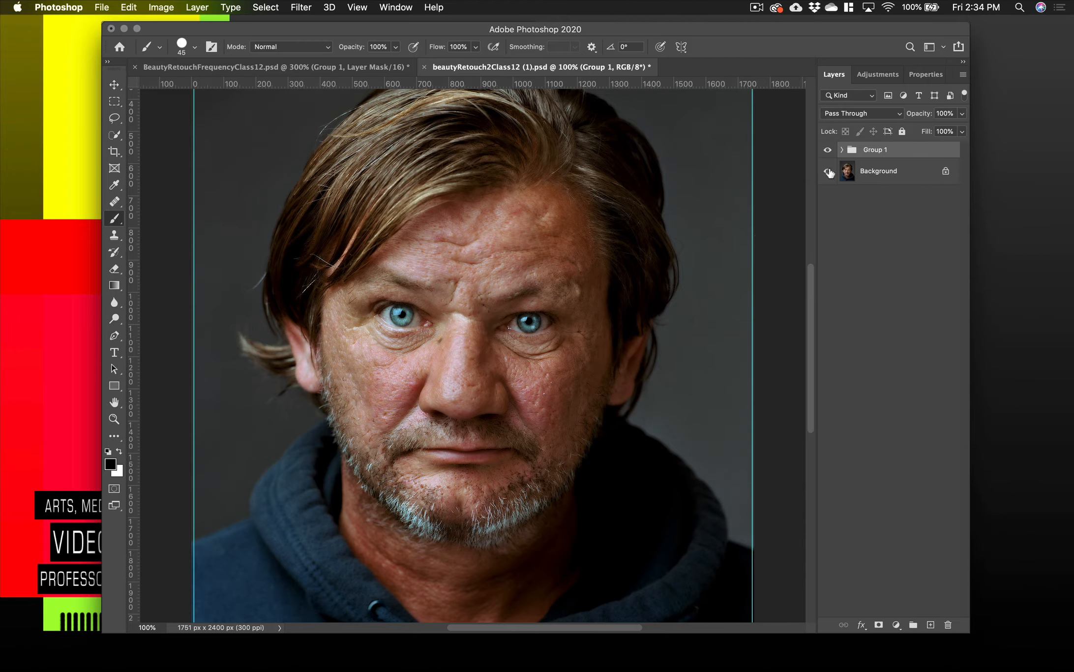
pyautogui.click(842, 150)
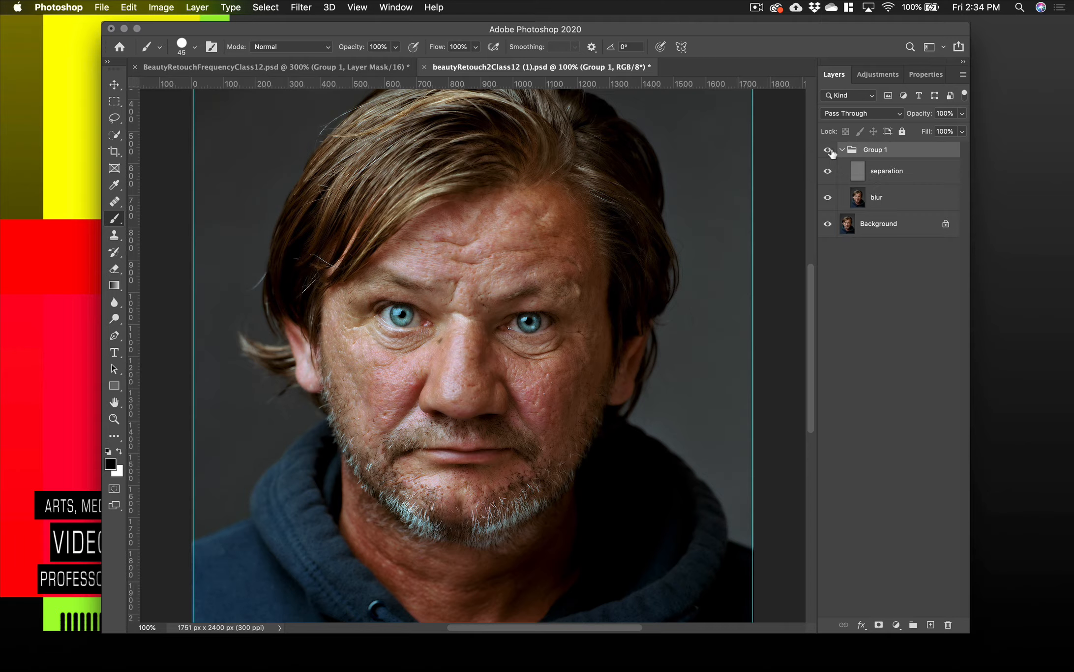
# Step: Compare the man's skin at 300% with and without Group 1 by toggling the group's visibility
pyautogui.click(828, 150)
pyautogui.click(827, 151)
pyautogui.click(827, 151)
pyautogui.press('super+plus')
pyautogui.press('super+plus')
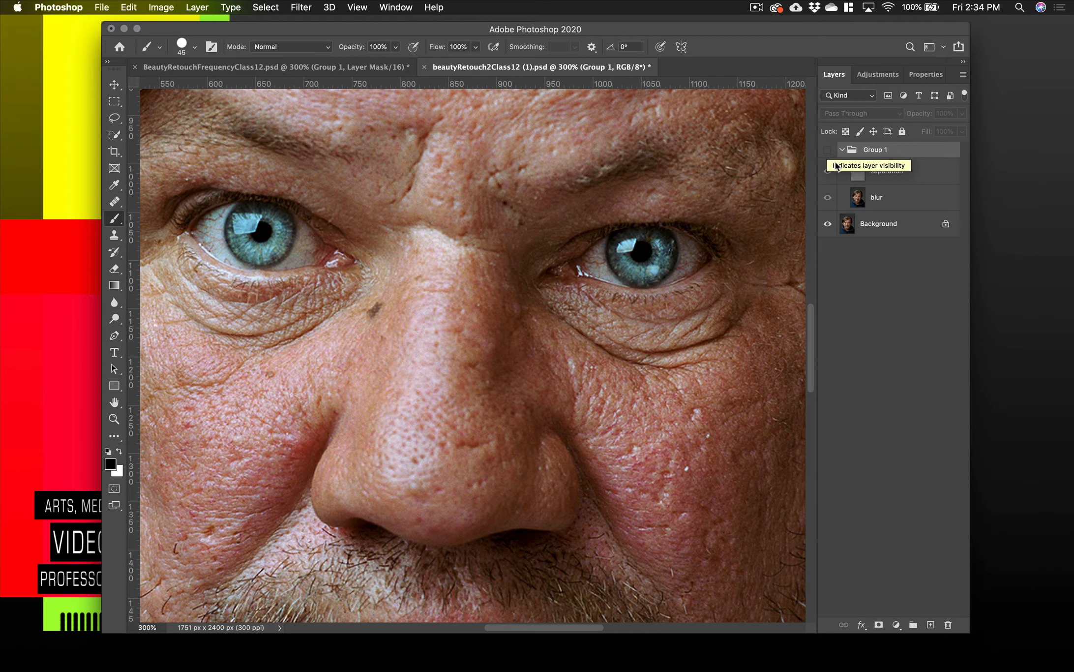
pyautogui.click(828, 150)
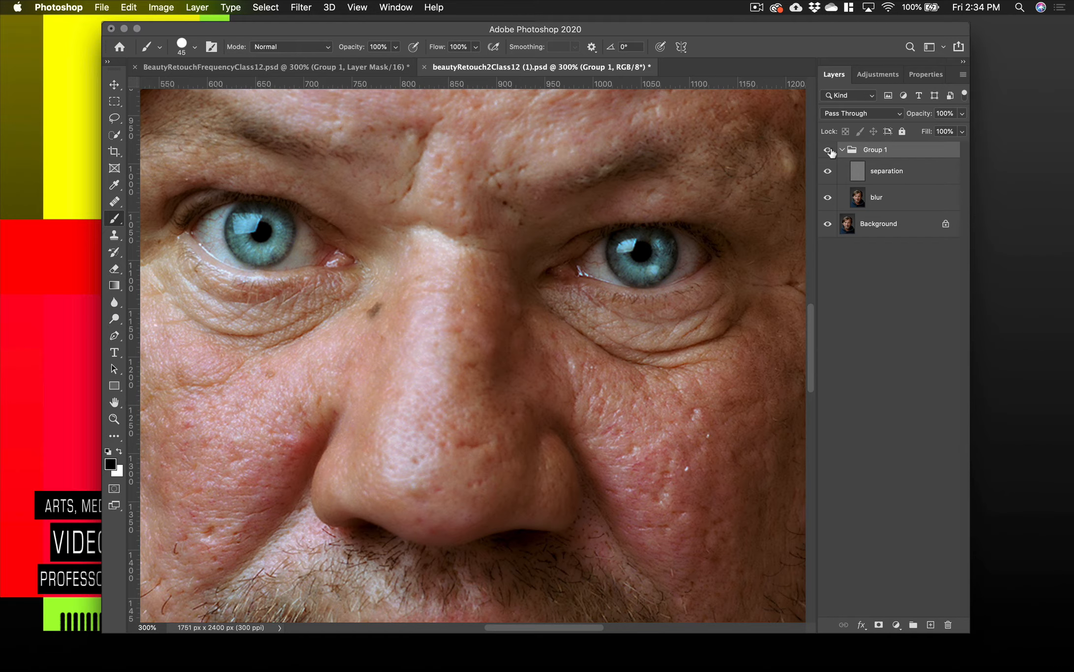
pyautogui.click(828, 150)
pyautogui.click(827, 150)
pyautogui.click(828, 150)
pyautogui.click(829, 151)
pyautogui.click(841, 150)
pyautogui.click(842, 150)
# Step: On the blur layer, lasso the cheek at the image's right with a 14.1 px feather and check its edge in Quick Mask
pyautogui.click(868, 206)
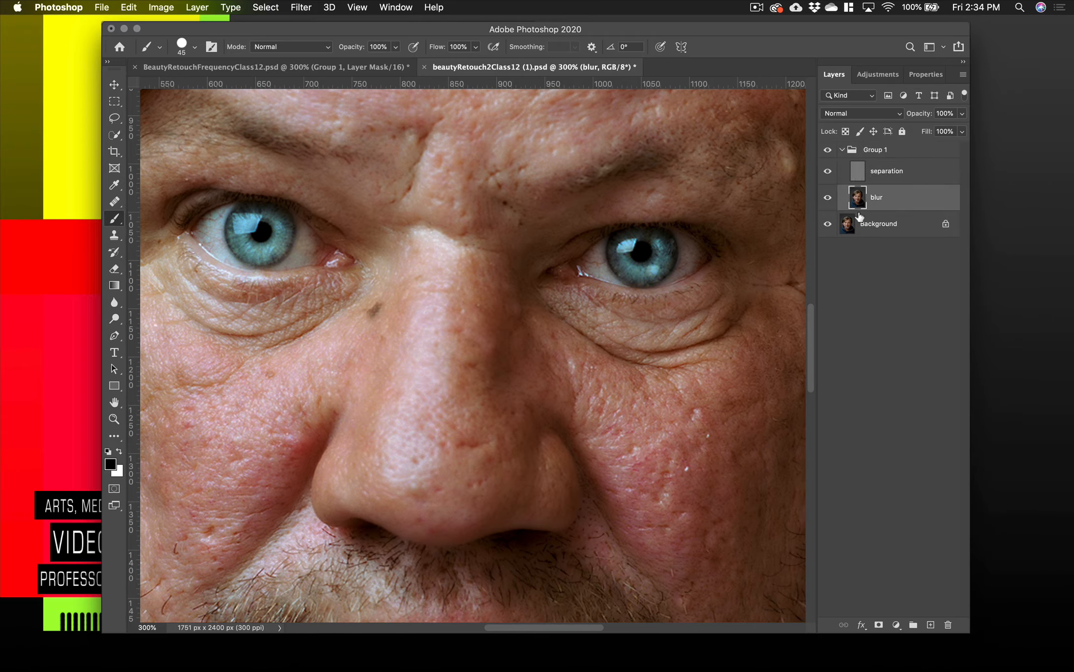
pyautogui.press('super+1')
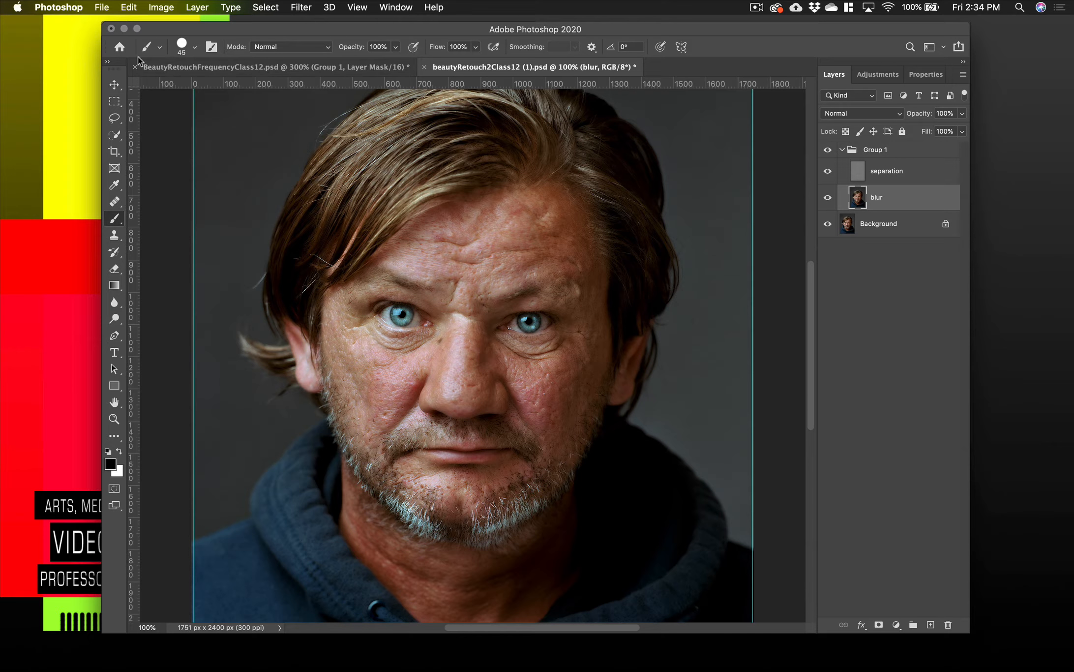
pyautogui.click(114, 118)
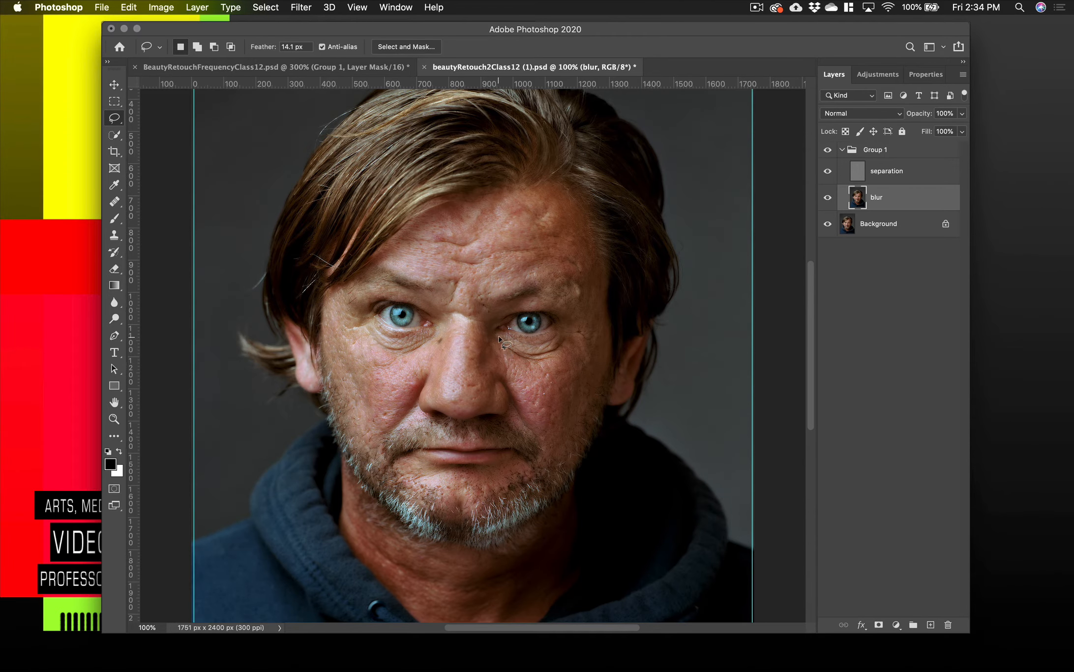
pyautogui.moveTo(500, 338)
pyautogui.mouseDown()
pyautogui.moveTo(578, 336)
pyautogui.moveTo(595, 375)
pyautogui.moveTo(577, 423)
pyautogui.moveTo(552, 440)
pyautogui.moveTo(504, 386)
pyautogui.moveTo(492, 350)
pyautogui.moveTo(499, 339)
pyautogui.moveTo(540, 343)
pyautogui.mouseUp()
pyautogui.press('q')
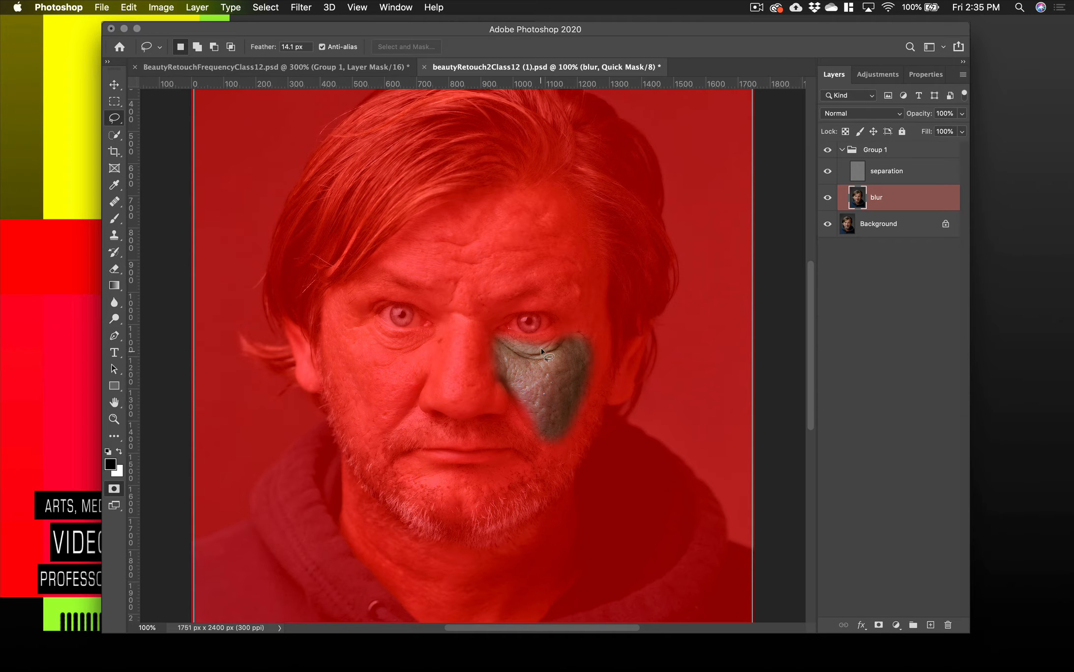
pyautogui.press('q')
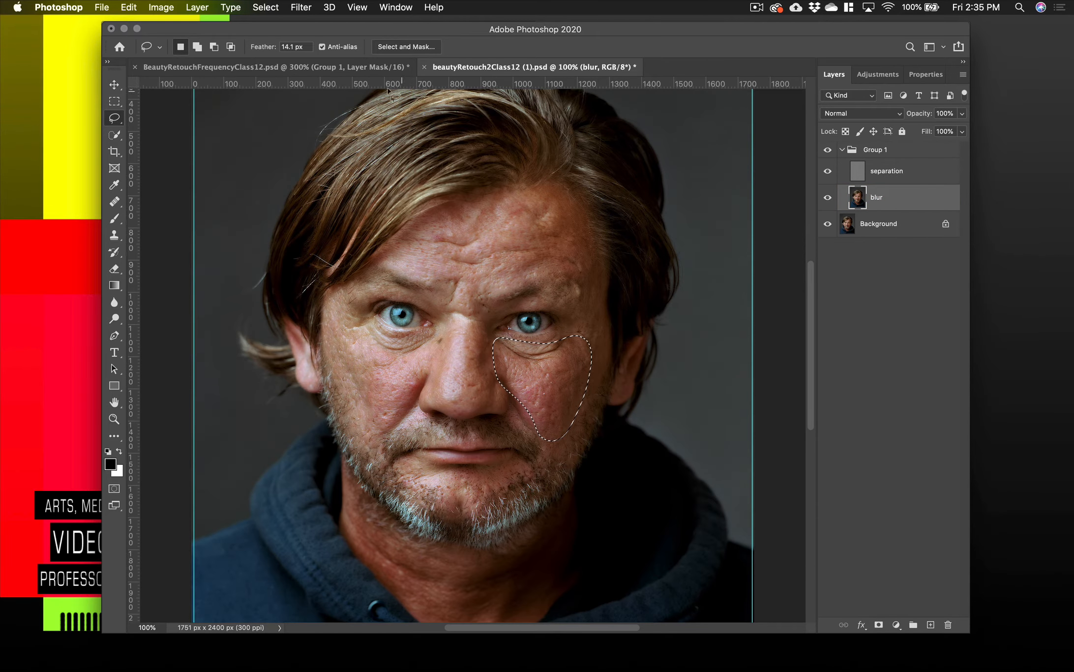
# Step: Raise the Lasso feather to 18 px, reselect the same cheek below the eye and check its soft edge in Quick Mask
pyautogui.moveTo(273, 49); pyautogui.dragTo(295, 49)
pyautogui.press('q')
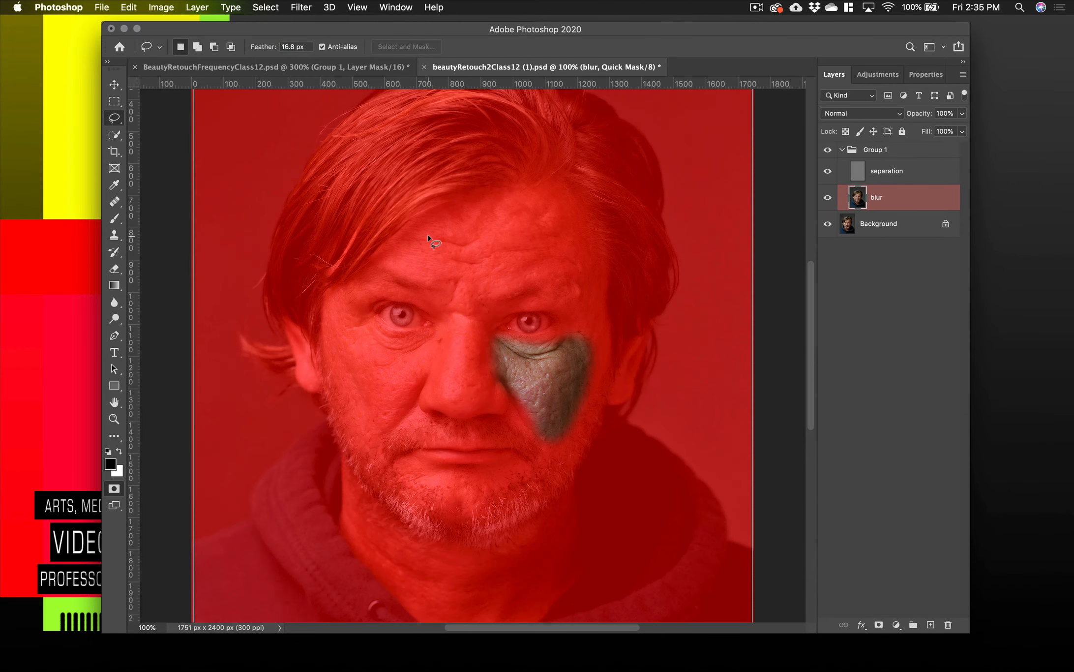
pyautogui.press('q')
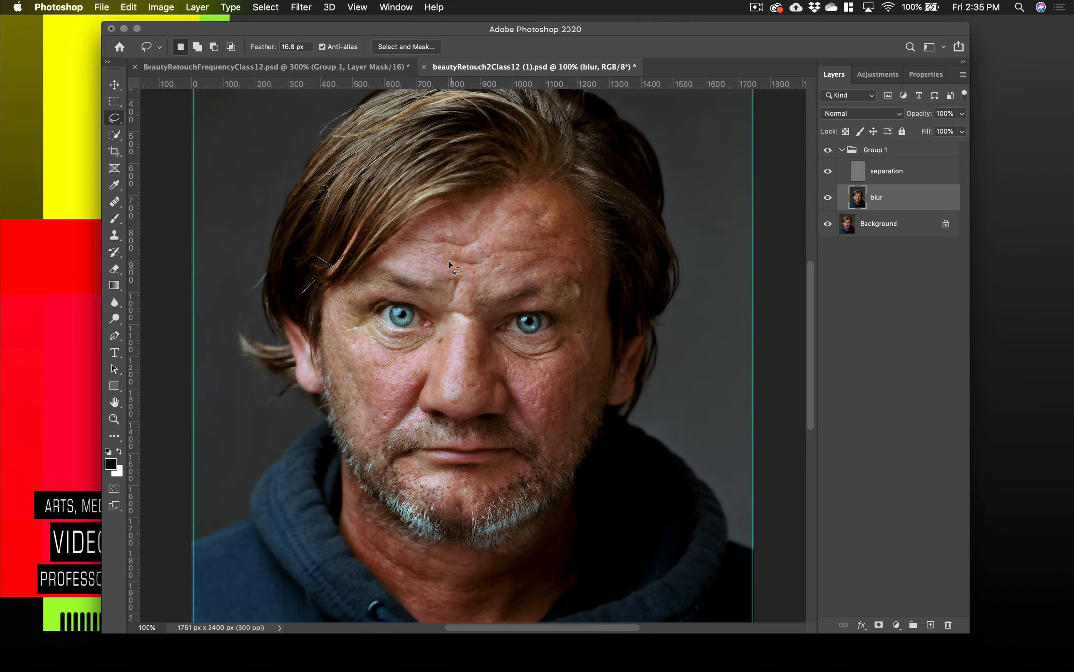
pyautogui.moveTo(258, 48); pyautogui.dragTo(268, 48)
pyautogui.moveTo(503, 343)
pyautogui.mouseDown()
pyautogui.moveTo(533, 351)
pyautogui.moveTo(568, 337)
pyautogui.moveTo(596, 357)
pyautogui.moveTo(581, 411)
pyautogui.moveTo(555, 440)
pyautogui.moveTo(505, 372)
pyautogui.moveTo(503, 343)
pyautogui.mouseUp()
pyautogui.press('q')
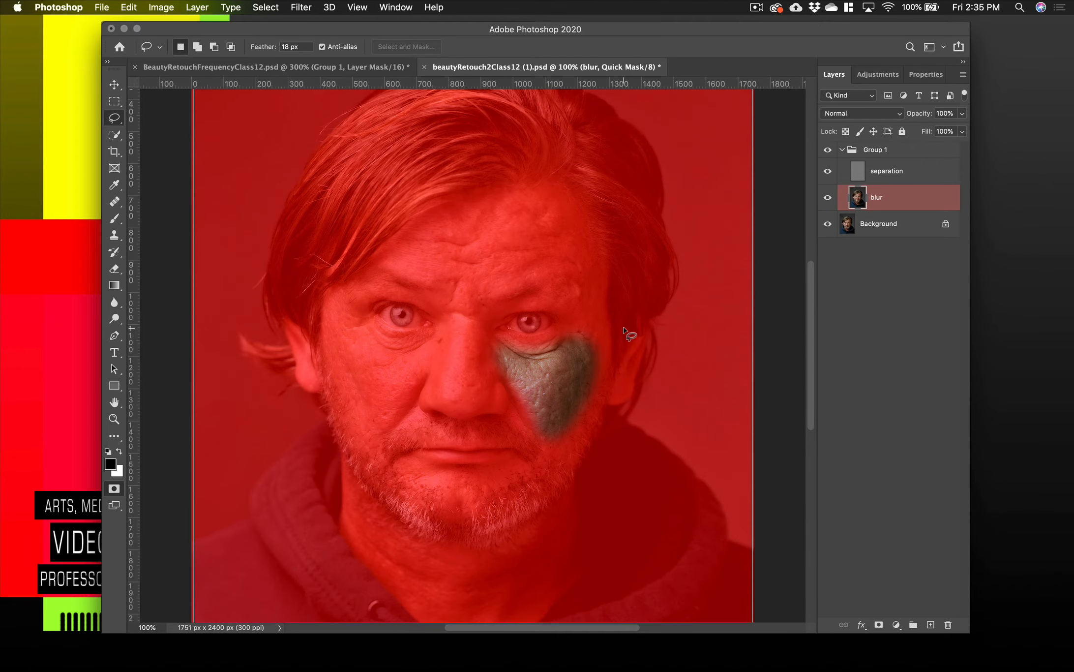
pyautogui.press('q')
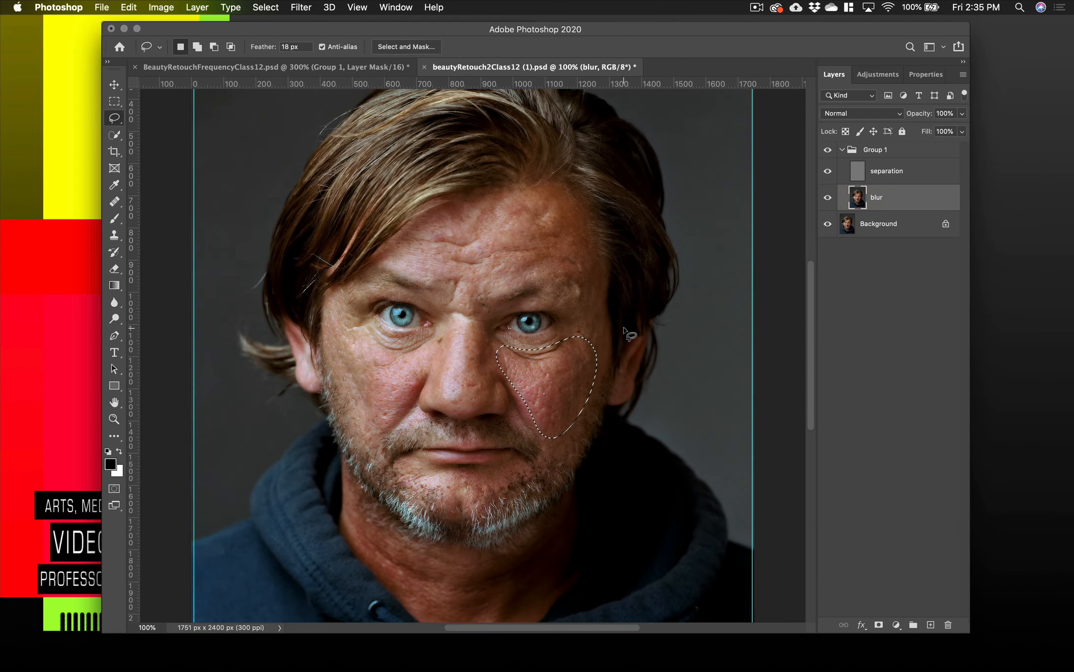
# Step: Smooth the selected cheek on the blur layer with a Gaussian Blur stronger than 3.5 pixels, and clear the selection
pyautogui.click(308, 8)
pyautogui.moveTo(329, 161)
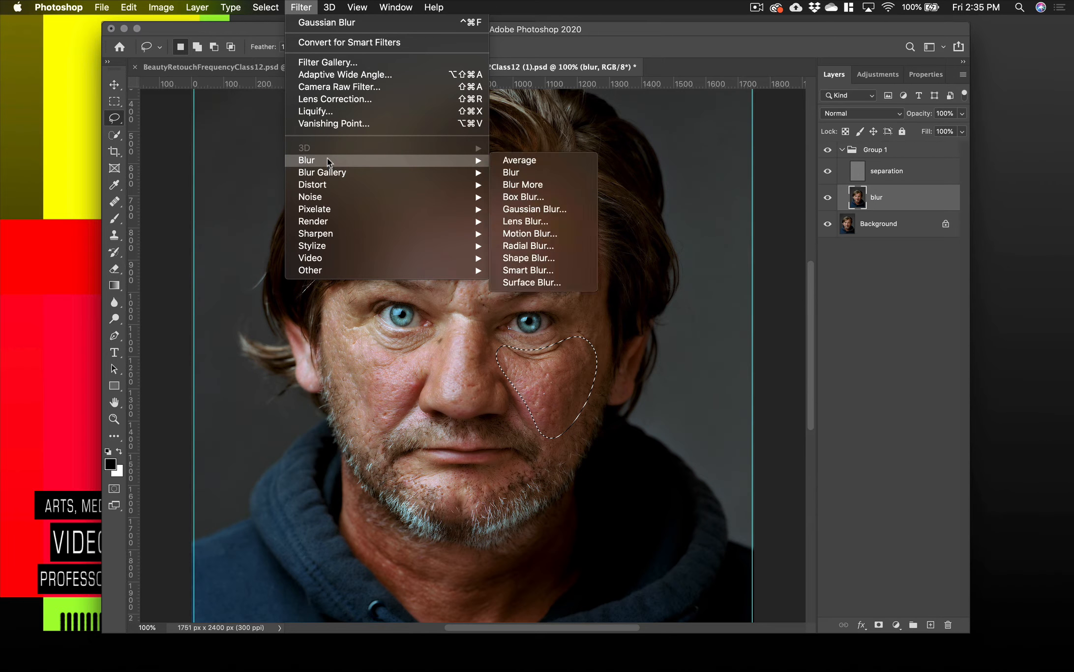
pyautogui.click(550, 213)
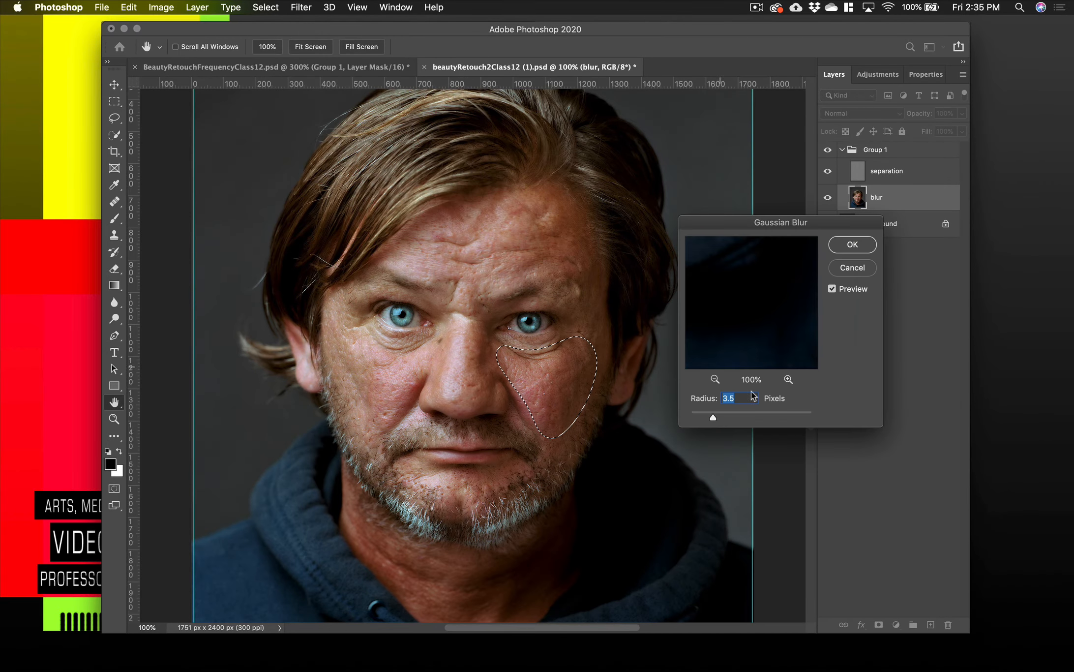
pyautogui.moveTo(722, 417); pyautogui.dragTo(738, 416)
pyautogui.click(851, 244)
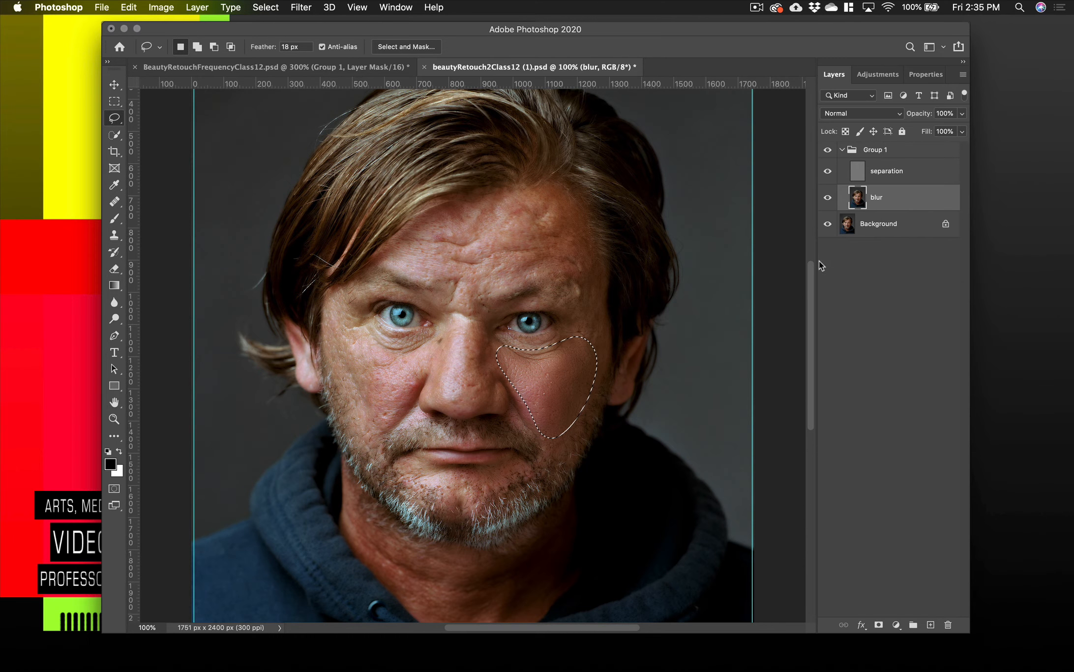
pyautogui.press('super+d')
# Step: Lasso the cheek at the image's left on the blur layer, smooth it with a 9.9-pixel Gaussian Blur, and clear the selection
pyautogui.moveTo(422, 338)
pyautogui.mouseDown()
pyautogui.moveTo(355, 329)
pyautogui.moveTo(345, 352)
pyautogui.moveTo(353, 407)
pyautogui.moveTo(372, 428)
pyautogui.moveTo(393, 421)
pyautogui.moveTo(424, 334)
pyautogui.mouseUp()
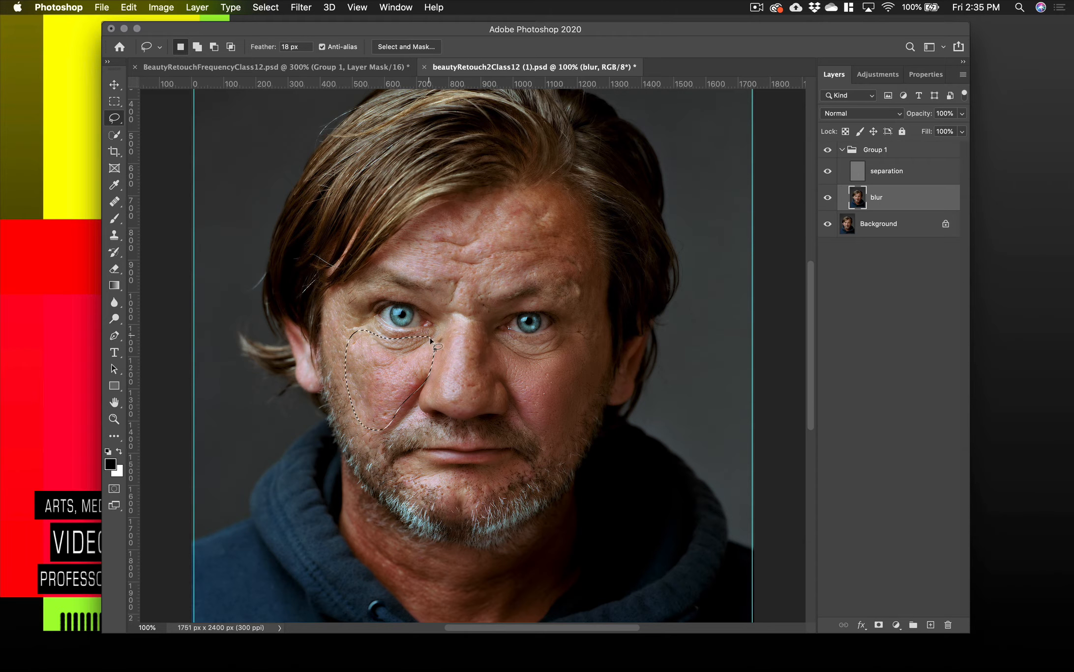
pyautogui.click(301, 8)
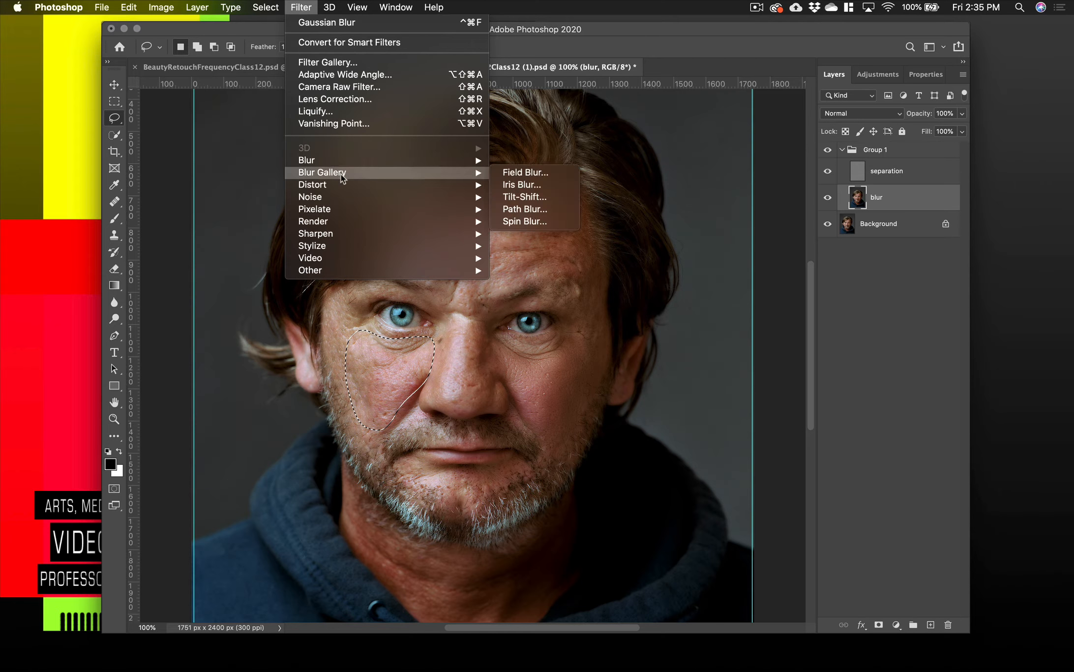
pyautogui.moveTo(338, 185)
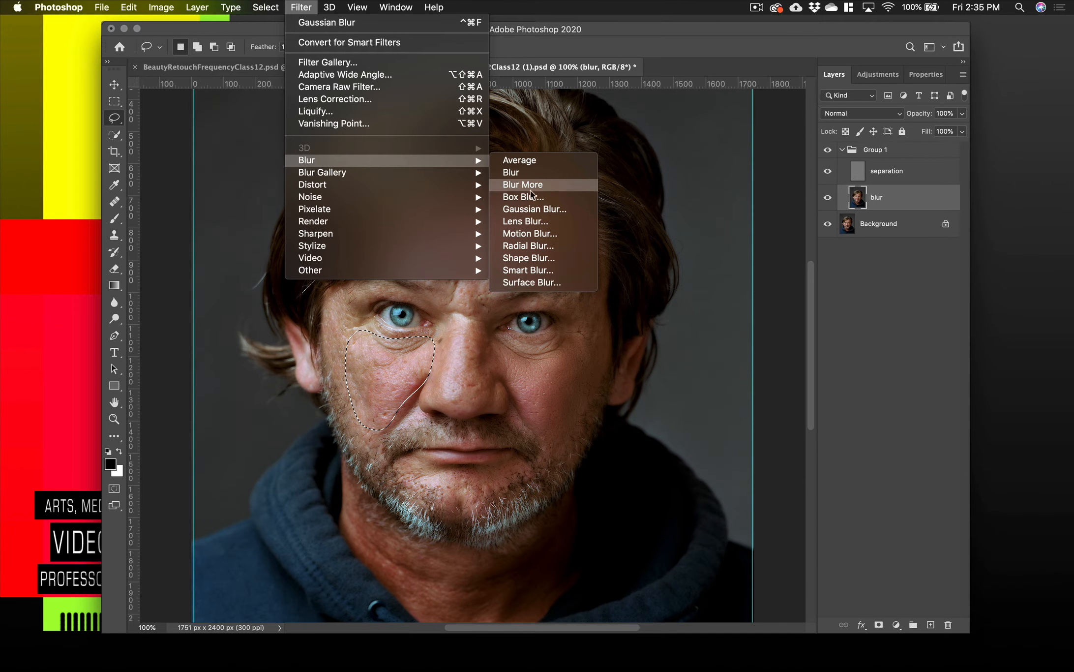
pyautogui.click(533, 210)
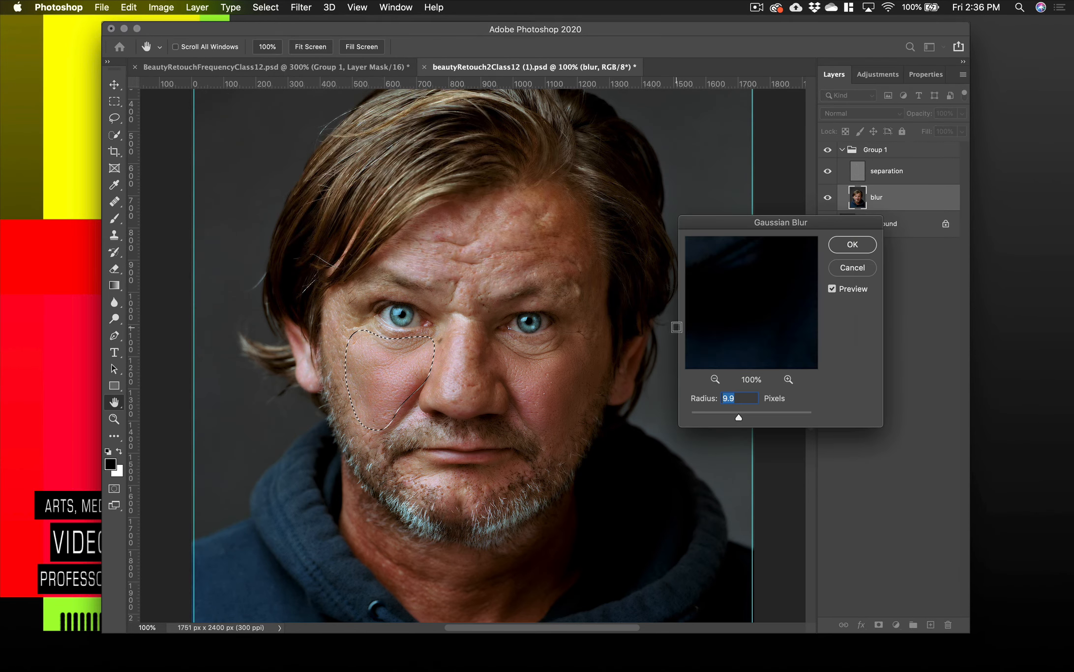
pyautogui.click(852, 244)
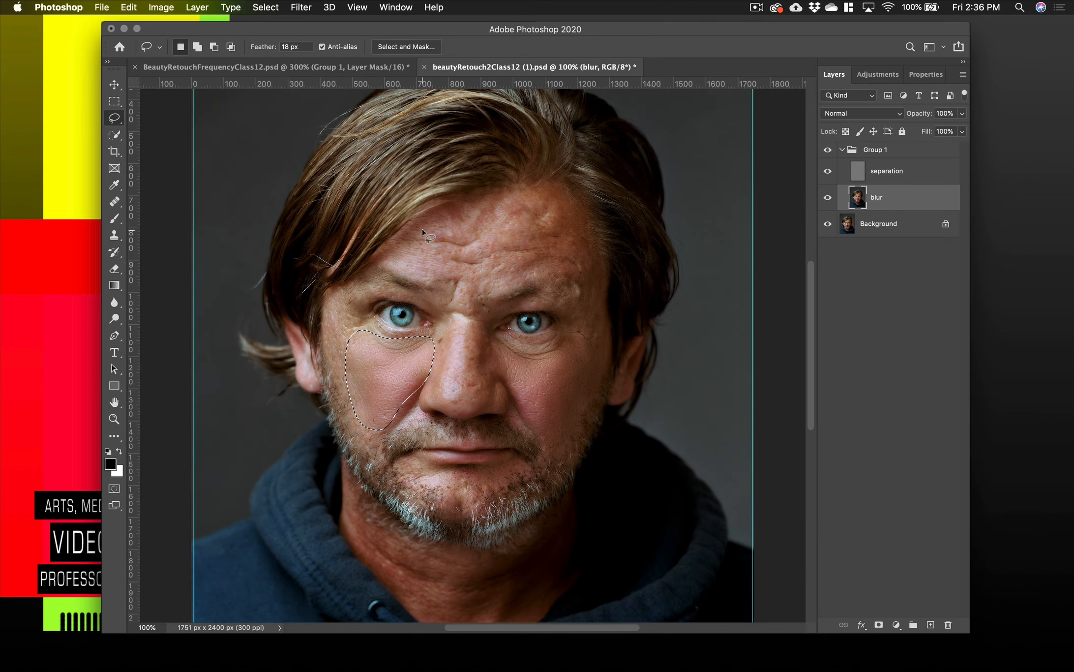
pyautogui.press('super+d')
# Step: Lasso the forehead down to between the eyebrows on the blur layer and smooth it with an 8.9-pixel Gaussian Blur
pyautogui.moveTo(464, 209)
pyautogui.mouseDown()
pyautogui.moveTo(539, 198)
pyautogui.moveTo(565, 206)
pyautogui.moveTo(576, 227)
pyautogui.moveTo(579, 263)
pyautogui.moveTo(522, 280)
pyautogui.mouseUp()
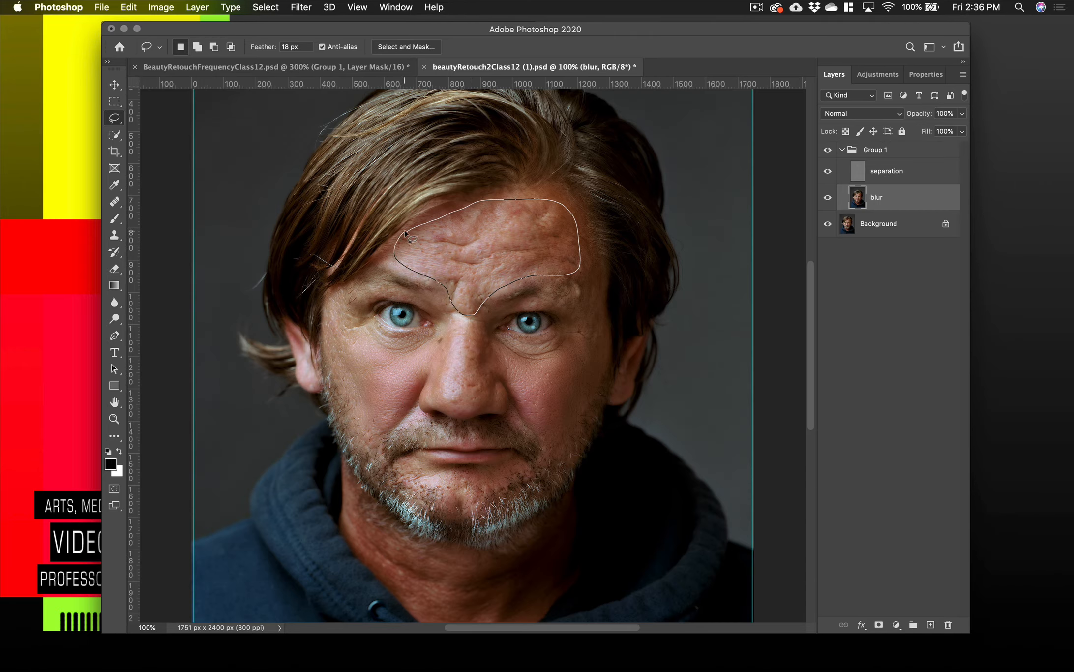
pyautogui.moveTo(405, 233); pyautogui.dragTo(402, 235)
pyautogui.click(300, 7)
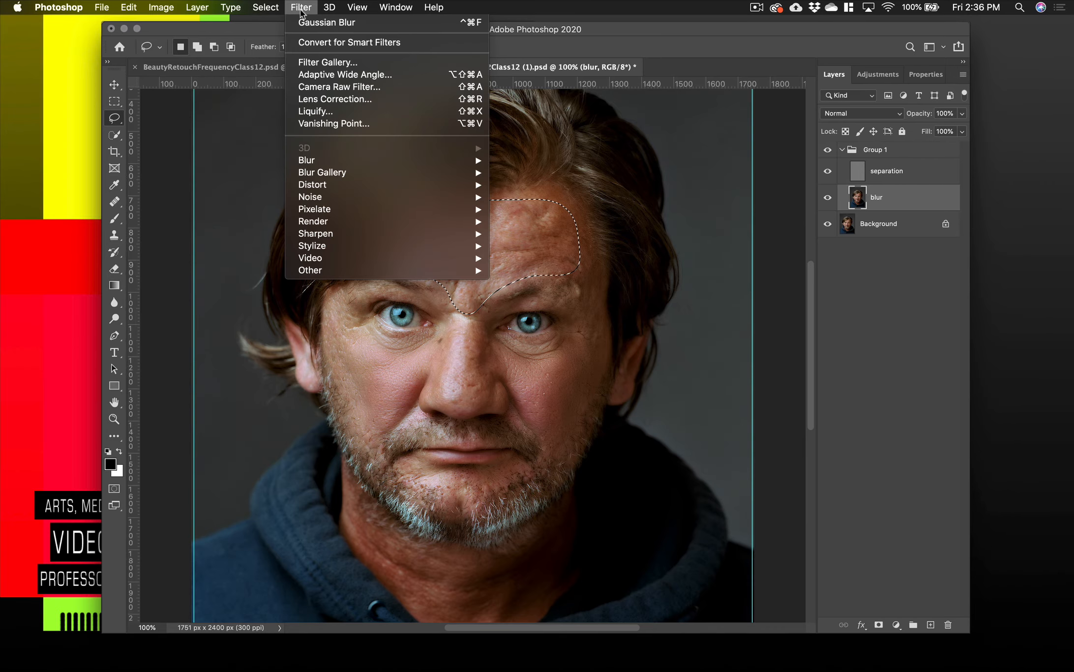
pyautogui.moveTo(326, 160)
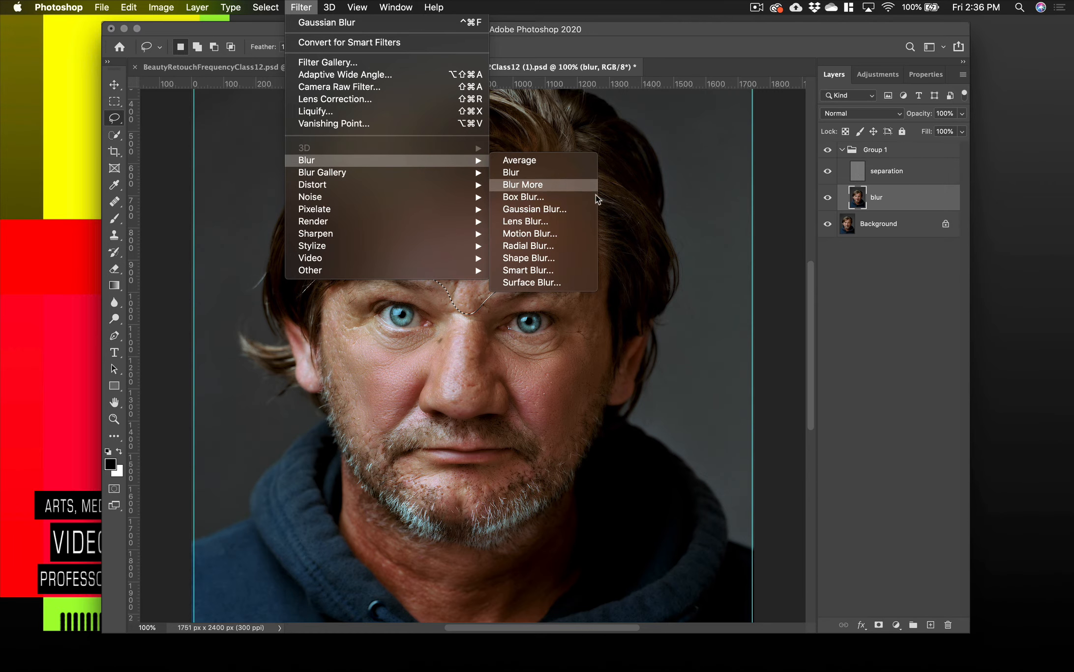
pyautogui.click(596, 209)
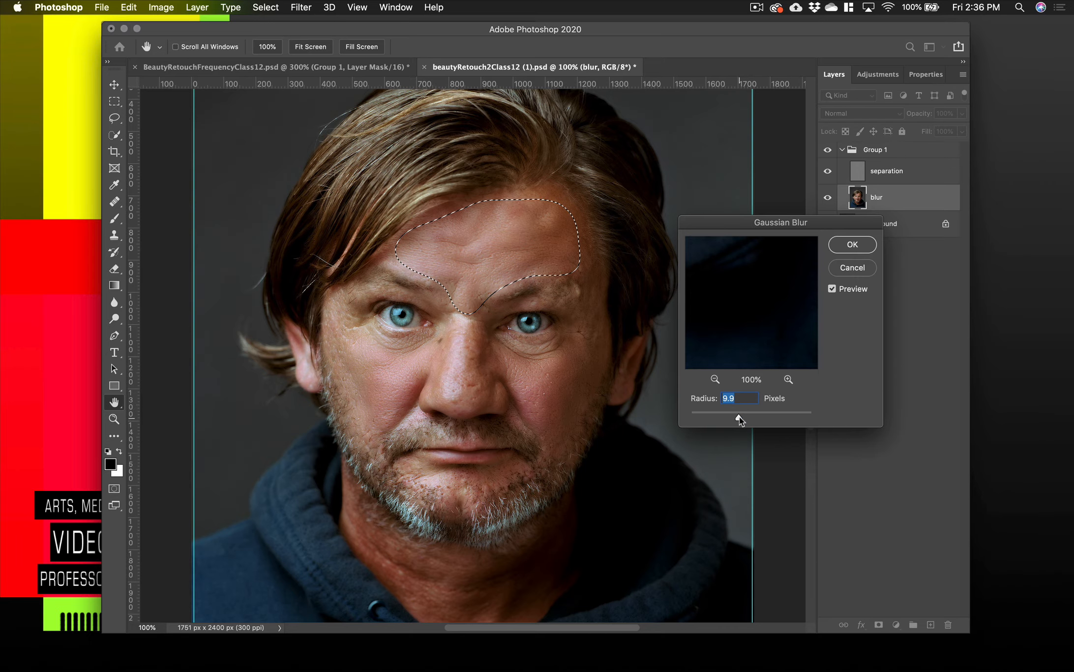
pyautogui.moveTo(736, 419); pyautogui.dragTo(735, 418)
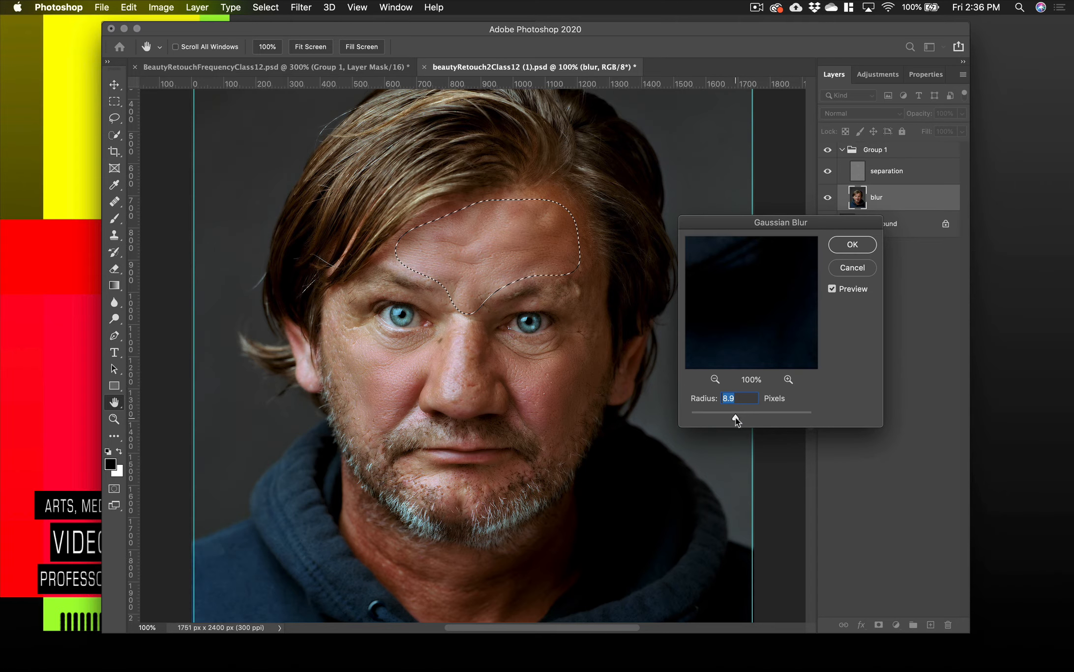
pyautogui.click(850, 245)
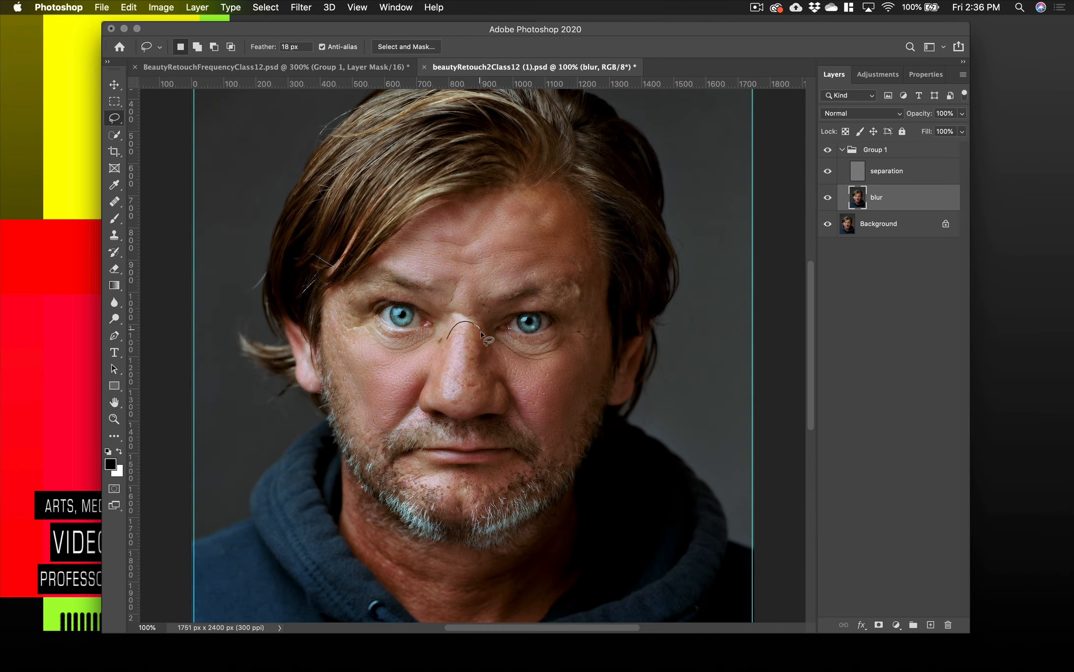
# Step: Lasso the bridge and tip of the nose on the blur layer and apply an 8.9-pixel Gaussian Blur
pyautogui.moveTo(481, 333)
pyautogui.mouseDown()
pyautogui.moveTo(491, 392)
pyautogui.moveTo(478, 403)
pyautogui.moveTo(438, 404)
pyautogui.moveTo(451, 331)
pyautogui.mouseUp()
pyautogui.click(304, 8)
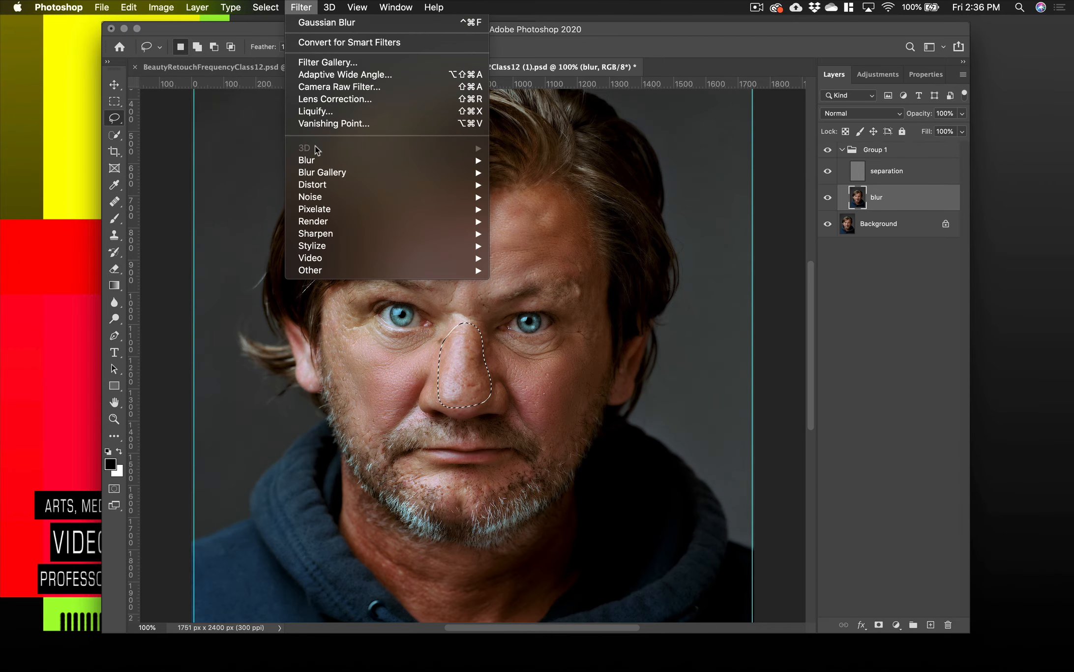
pyautogui.moveTo(450, 160)
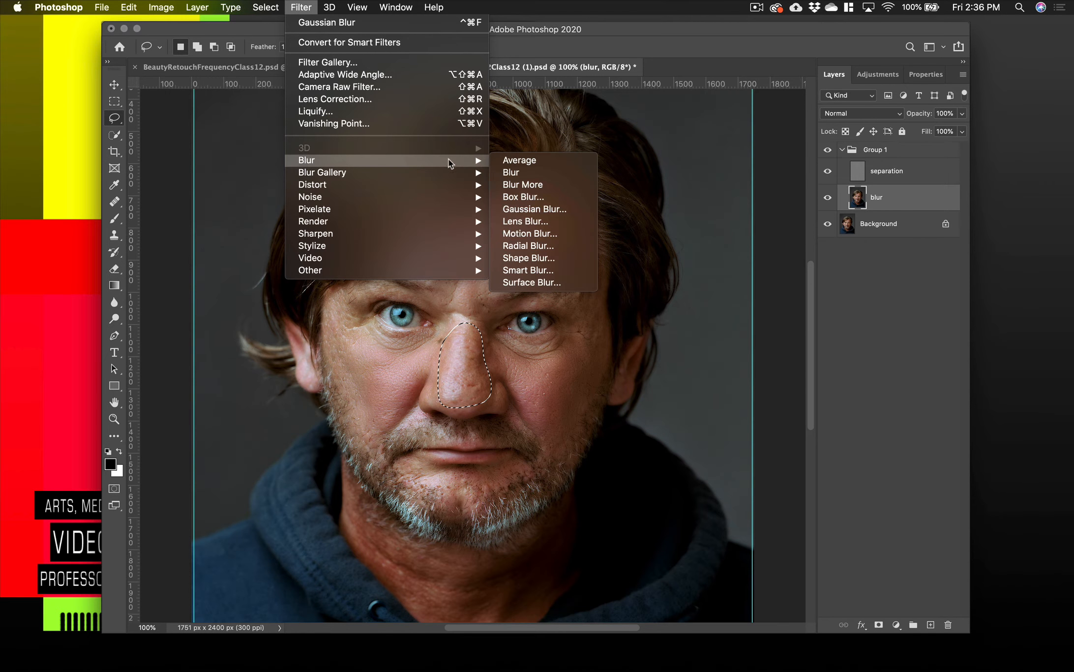
pyautogui.click(571, 210)
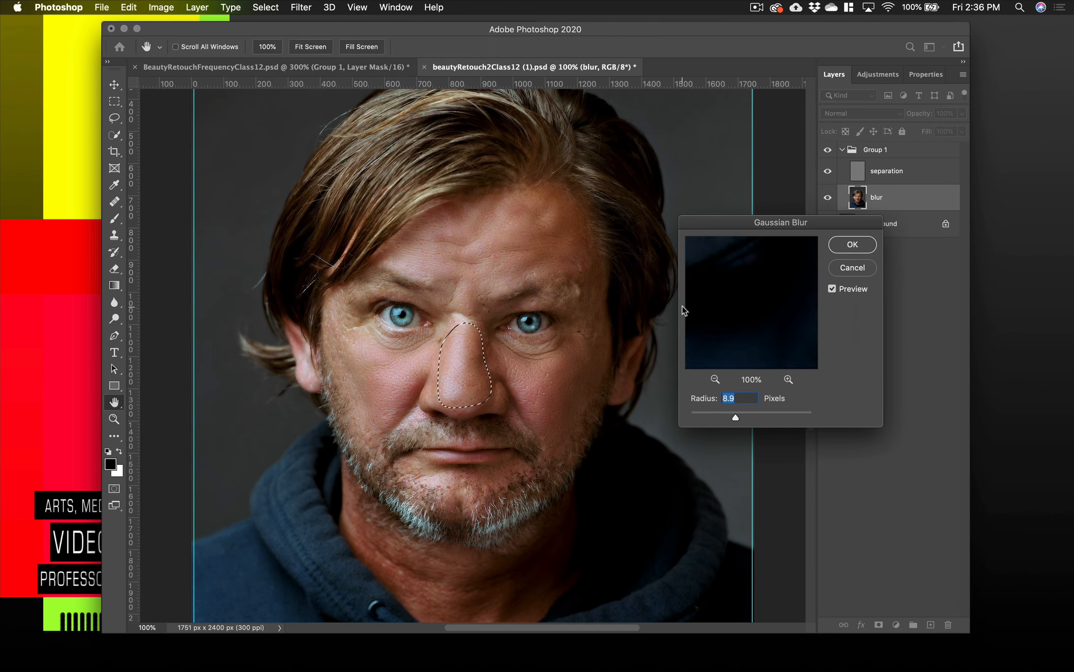
pyautogui.click(852, 244)
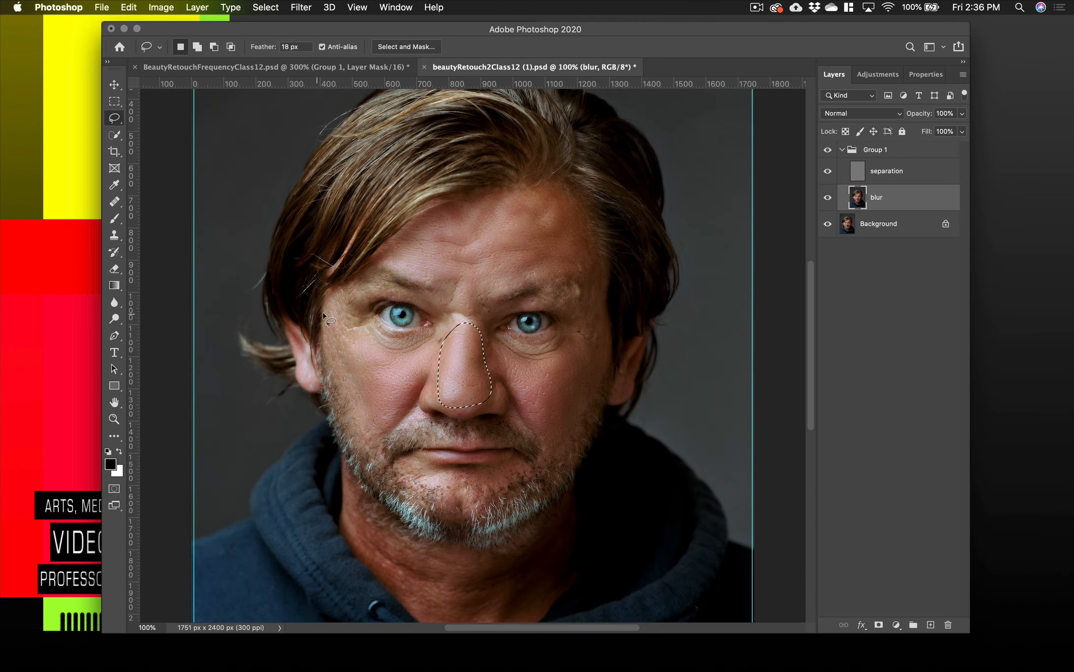
# Step: Lasso the skin beside the outer corner of the eye at the image's left and smooth it with an 8.9-pixel Gaussian Blur
pyautogui.moveTo(324, 324); pyautogui.dragTo(325, 315)
pyautogui.moveTo(326, 325); pyautogui.dragTo(326, 327)
pyautogui.click(306, 7)
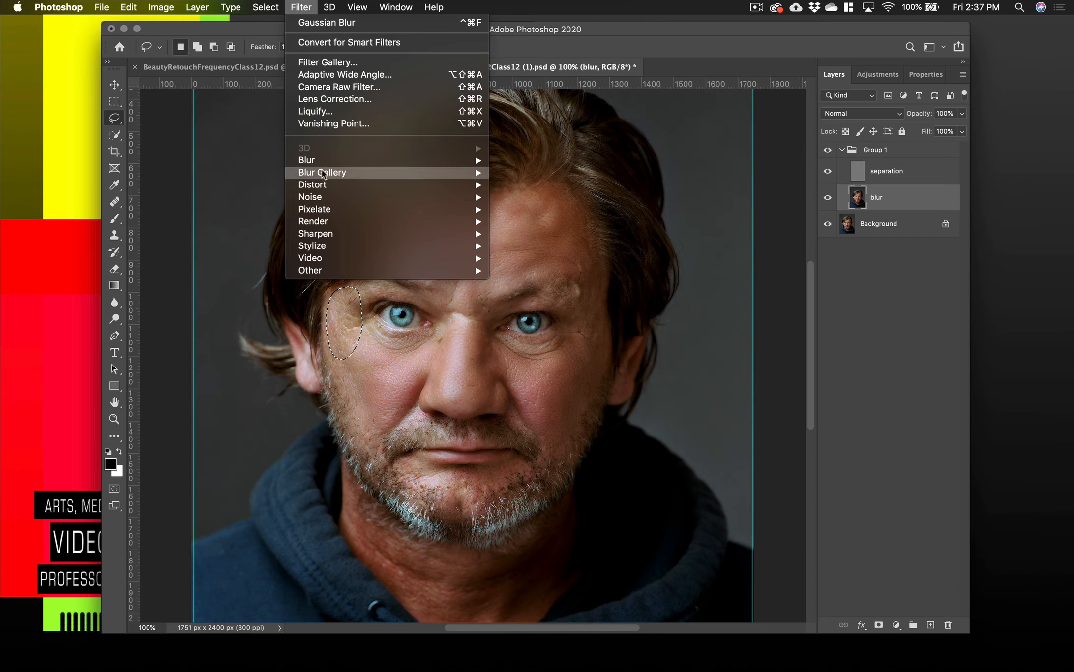
pyautogui.moveTo(324, 160)
pyautogui.click(534, 208)
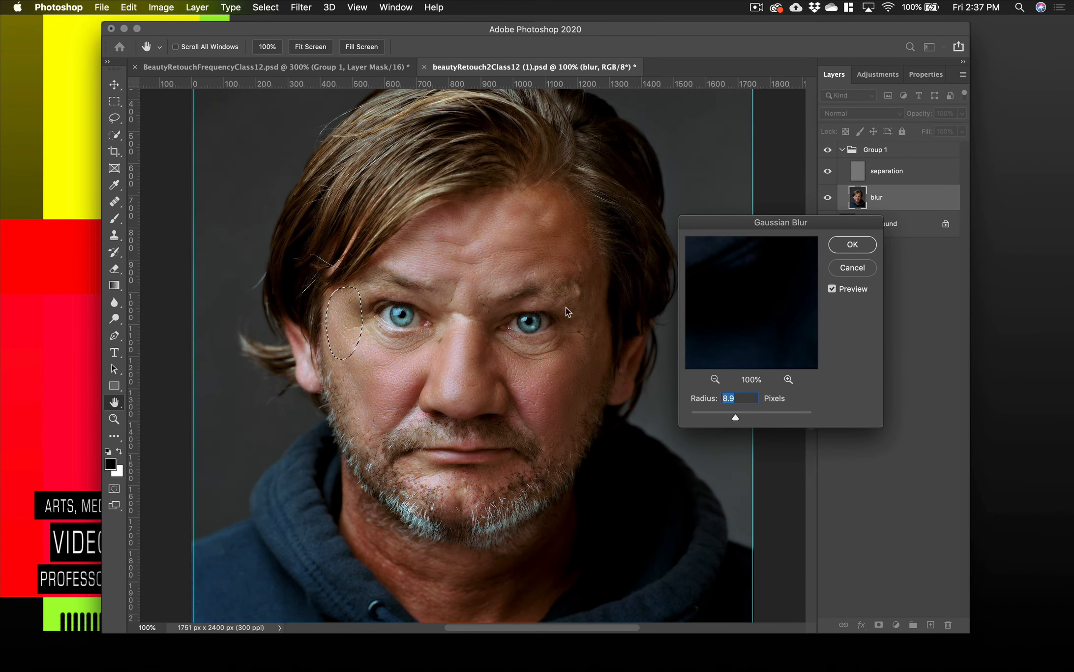
pyautogui.press('Return')
# Step: Lasso an oval of skin beside the outer corner of the eye at the image's right, apply the same Gaussian Blur, and deselect
pyautogui.press('l')
pyautogui.moveTo(570, 323)
pyautogui.mouseDown()
pyautogui.moveTo(579, 302)
pyautogui.moveTo(598, 306)
pyautogui.moveTo(595, 374)
pyautogui.moveTo(581, 378)
pyautogui.moveTo(571, 323)
pyautogui.mouseUp()
pyautogui.click(300, 7)
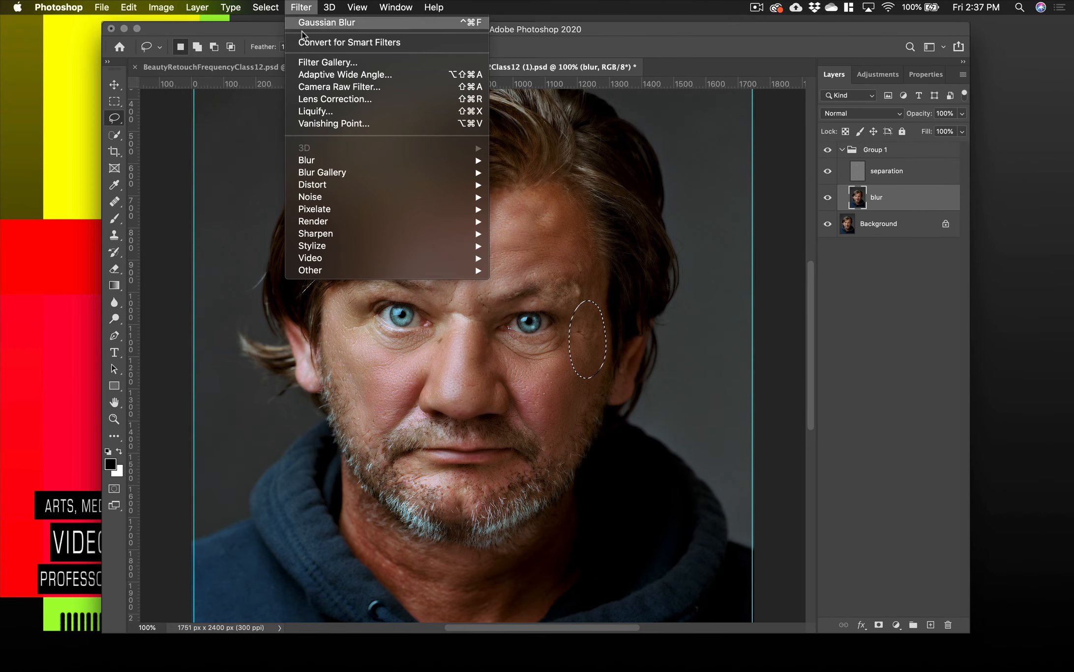
pyautogui.moveTo(462, 161)
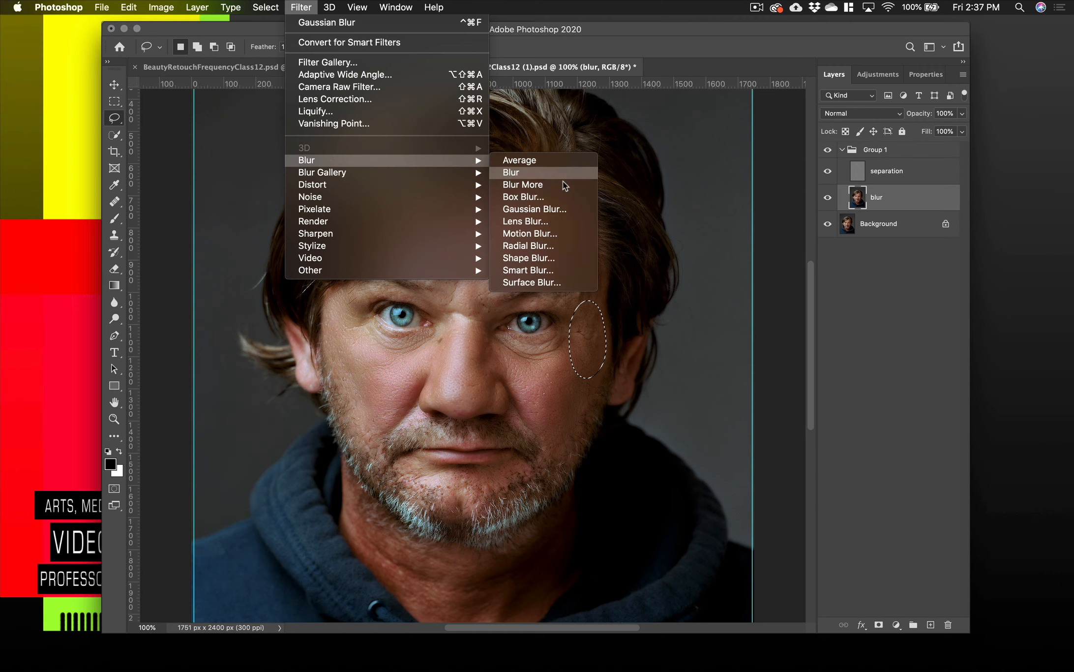
pyautogui.click(560, 212)
pyautogui.click(858, 246)
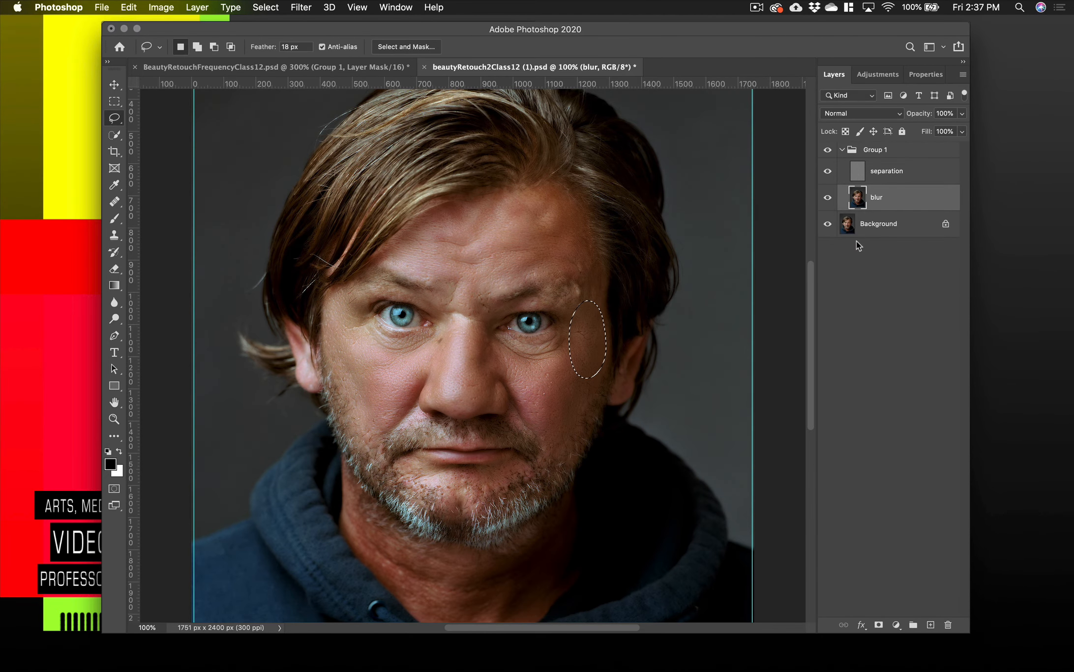
pyautogui.press('super+d')
# Step: Lasso the chin below the lower lip on the blur layer, smooth it with an 8.9-pixel Gaussian Blur, and clear the selection
pyautogui.moveTo(450, 466)
pyautogui.mouseDown()
pyautogui.moveTo(515, 468)
pyautogui.moveTo(492, 500)
pyautogui.mouseUp()
pyautogui.moveTo(409, 471); pyautogui.dragTo(411, 468)
pyautogui.click(302, 8)
pyautogui.moveTo(329, 177)
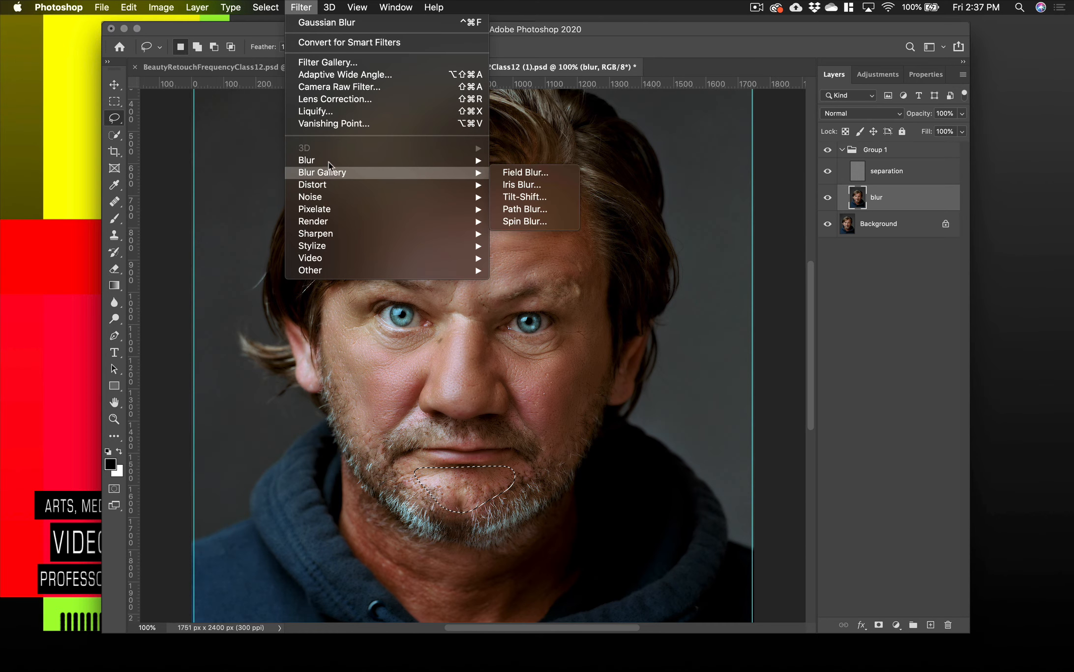
pyautogui.click(570, 209)
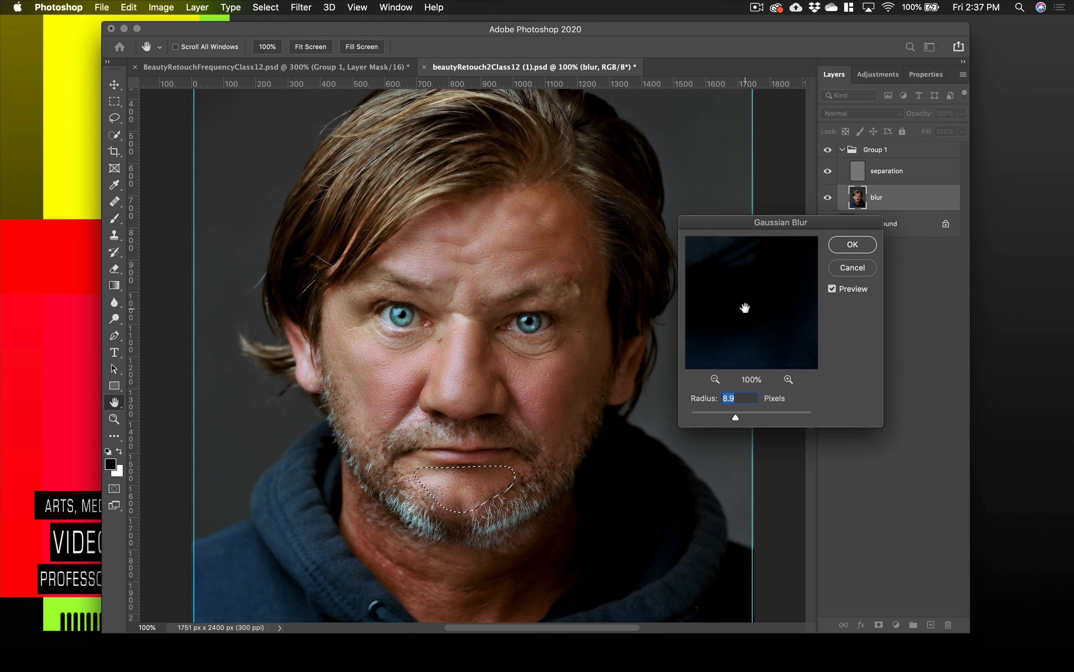
pyautogui.click(848, 246)
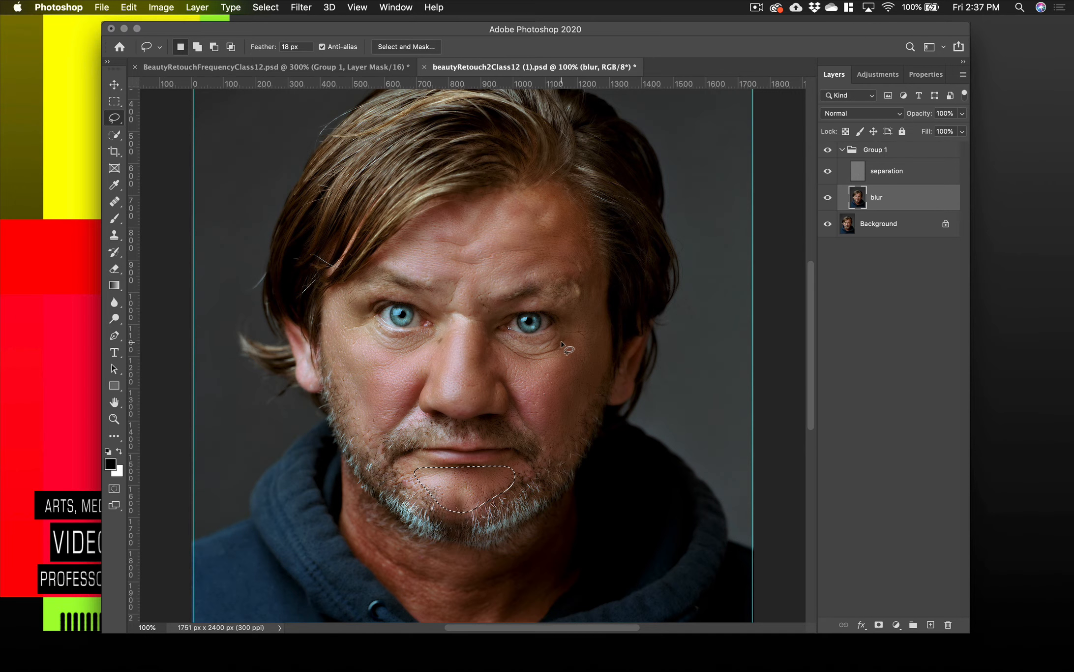
pyautogui.press('super+d')
# Step: Compare the eye and cheek at the image's right at 300% with and without Group 1 by toggling the group's visibility
pyautogui.press('super+plus')
pyautogui.press('super+plus')
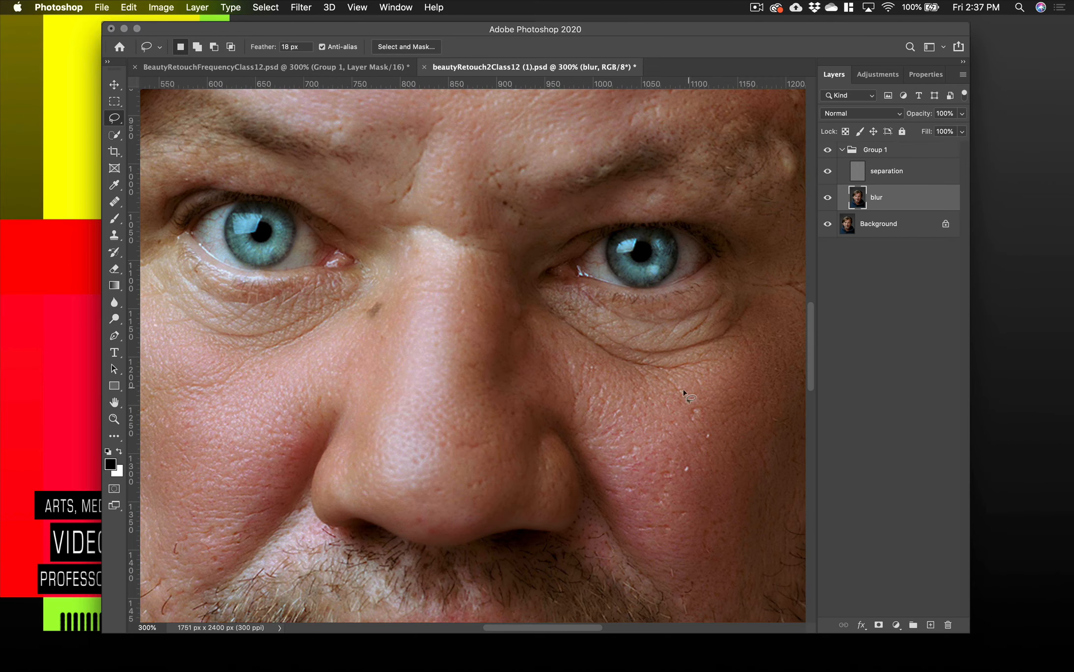
pyautogui.moveTo(684, 391); pyautogui.dragTo(479, 366)
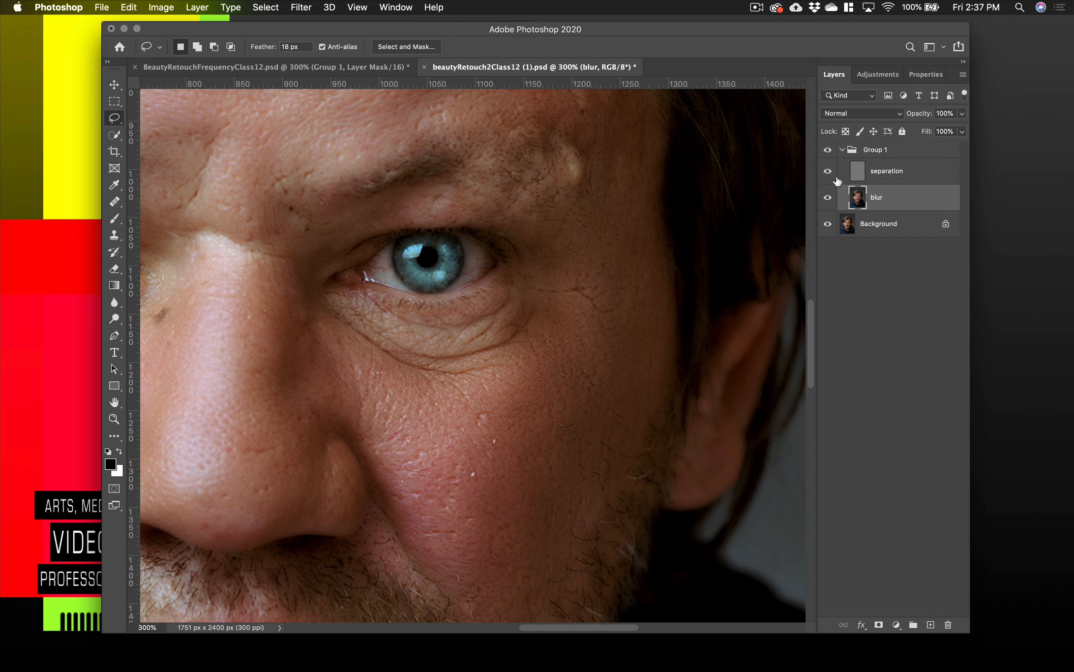
pyautogui.click(827, 150)
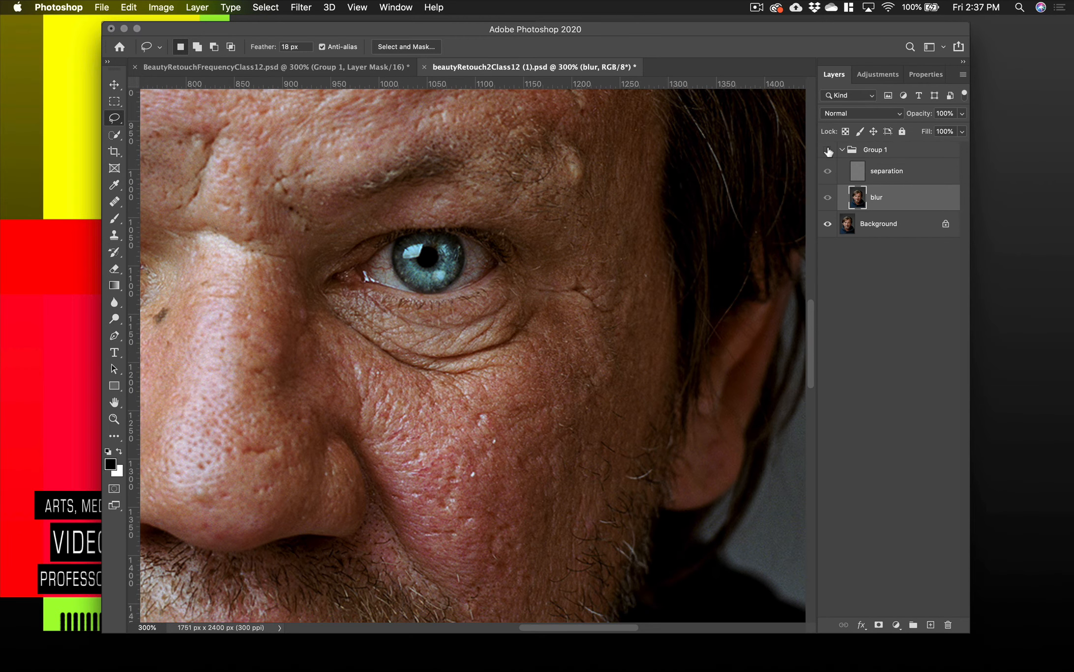
pyautogui.click(827, 150)
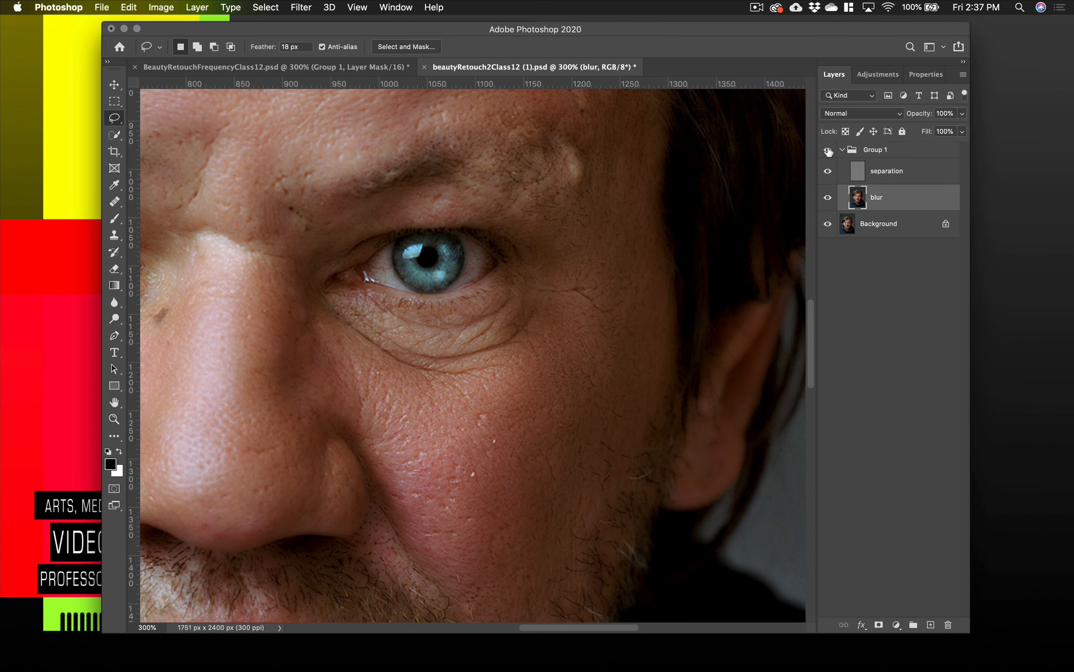
pyautogui.click(827, 150)
pyautogui.click(828, 150)
# Step: Lasso the wrinkled skin under the eye at the image's right, apply an 8.9-pixel Gaussian Blur after checking its preview, and deselect
pyautogui.moveTo(401, 313)
pyautogui.mouseDown()
pyautogui.moveTo(462, 314)
pyautogui.moveTo(518, 294)
pyautogui.moveTo(533, 334)
pyautogui.mouseUp()
pyautogui.moveTo(455, 363)
pyautogui.mouseDown()
pyautogui.moveTo(380, 348)
pyautogui.moveTo(350, 324)
pyautogui.moveTo(357, 301)
pyautogui.mouseUp()
pyautogui.click(298, 6)
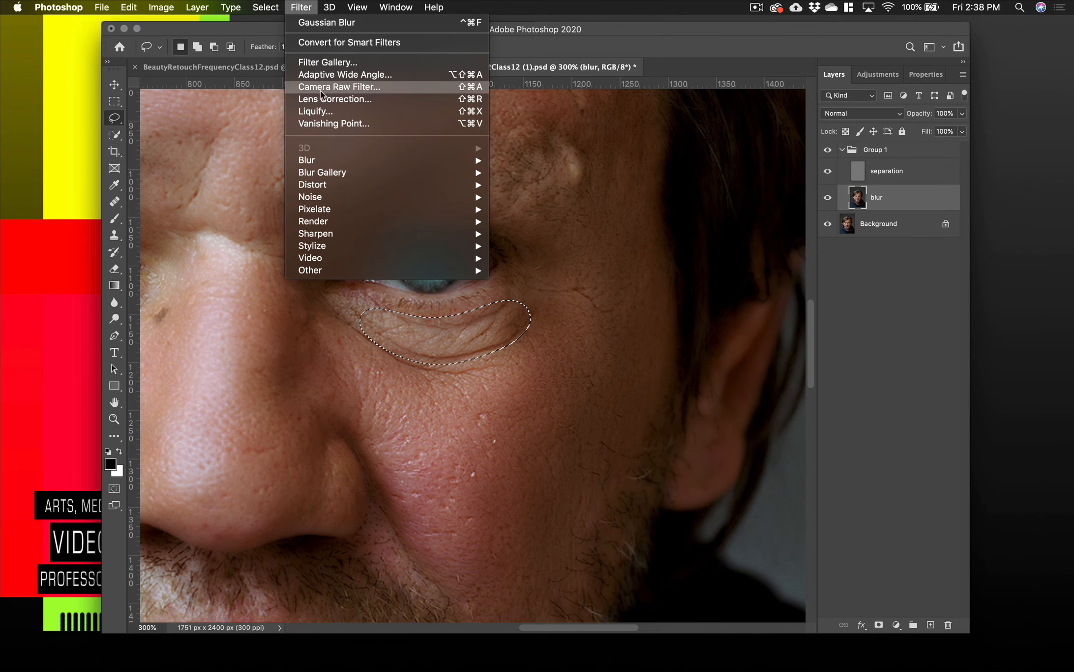
pyautogui.moveTo(332, 165)
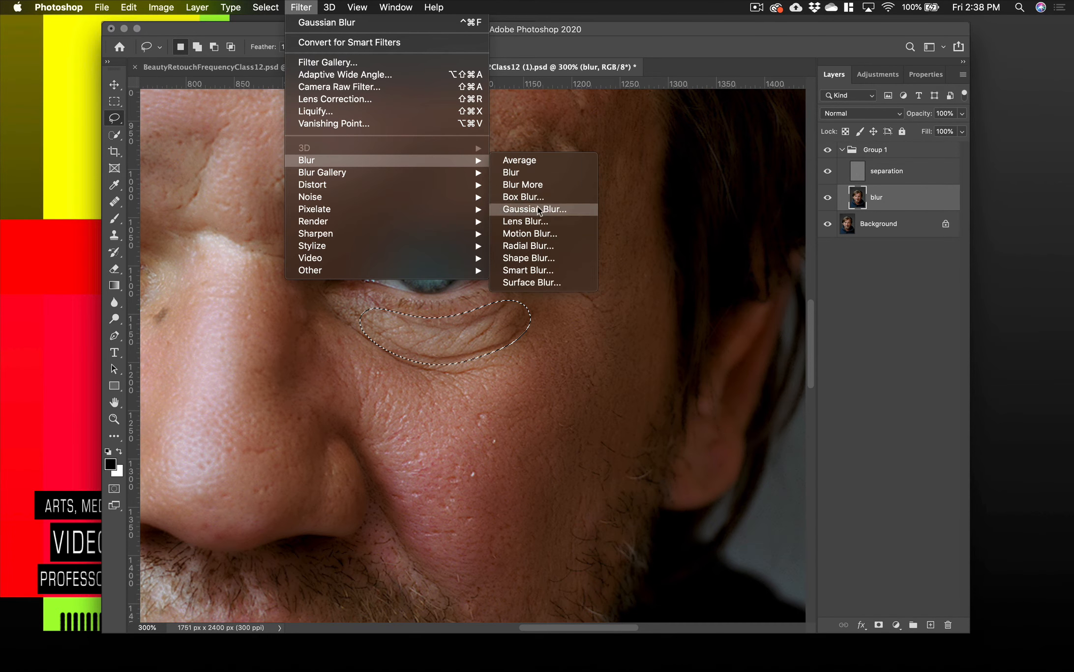
pyautogui.click(513, 209)
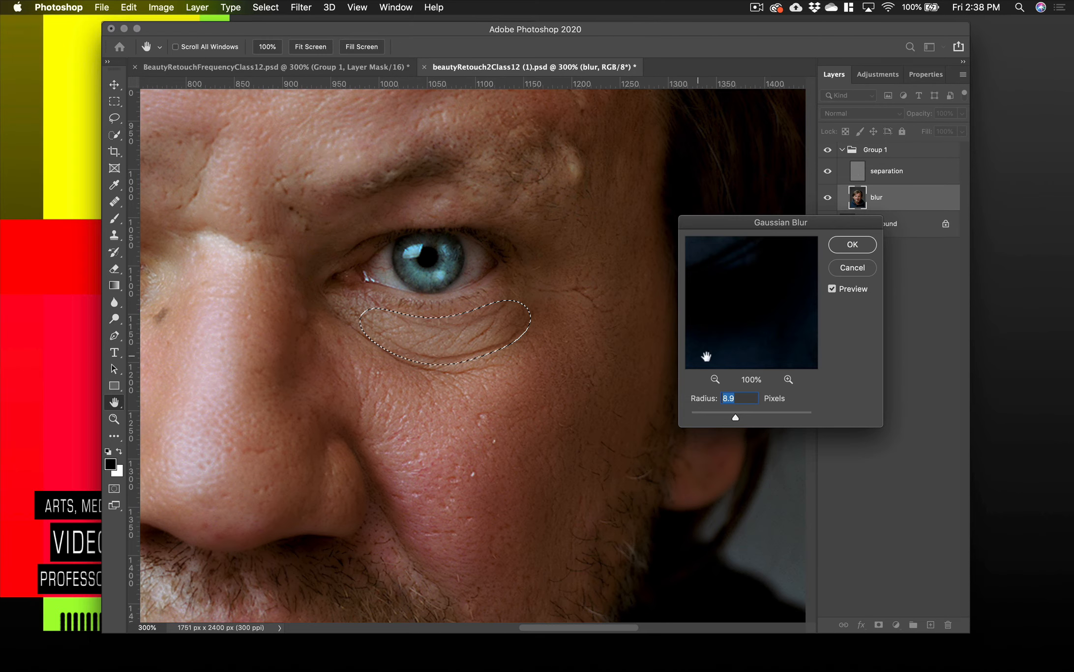
pyautogui.moveTo(735, 417)
pyautogui.mouseDown()
pyautogui.moveTo(752, 415)
pyautogui.moveTo(736, 417)
pyautogui.mouseUp()
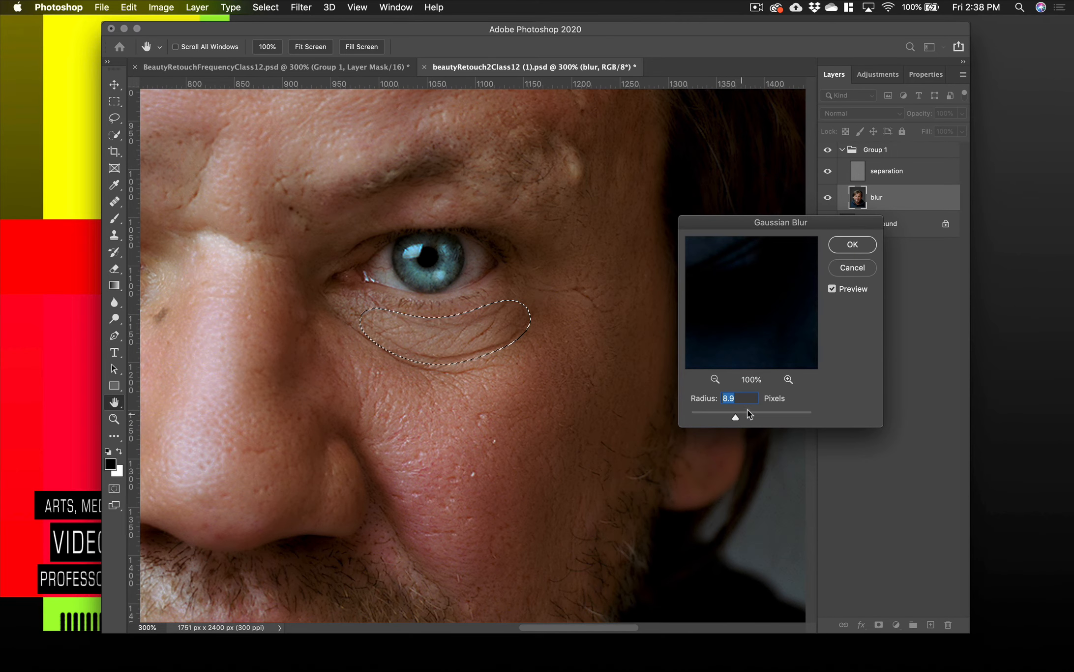
pyautogui.click(831, 289)
pyautogui.click(831, 289)
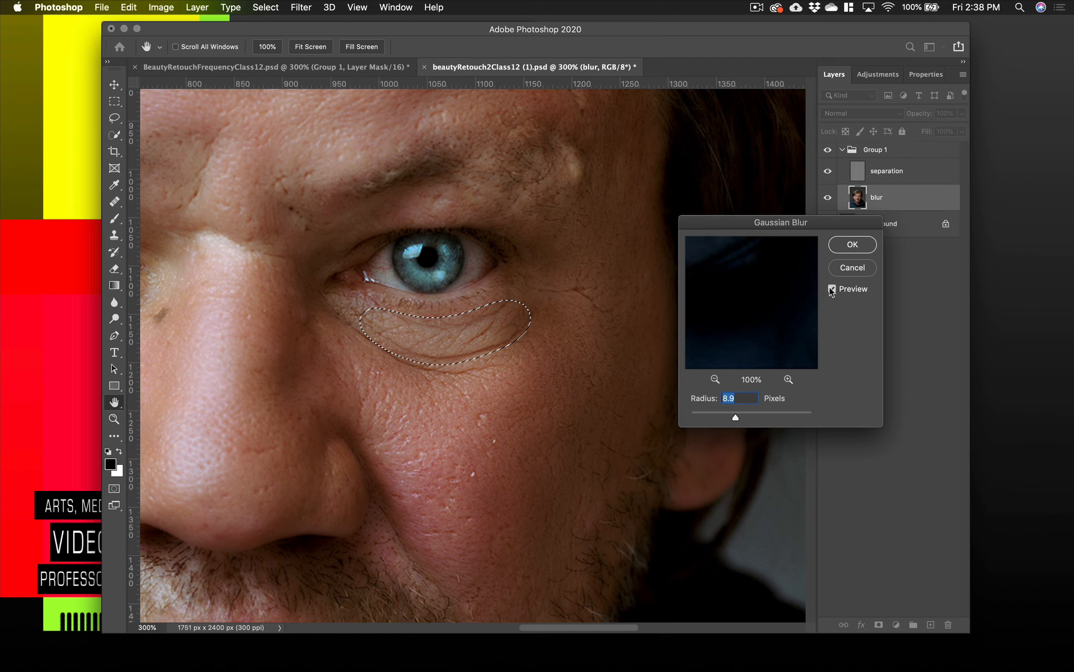
pyautogui.click(852, 245)
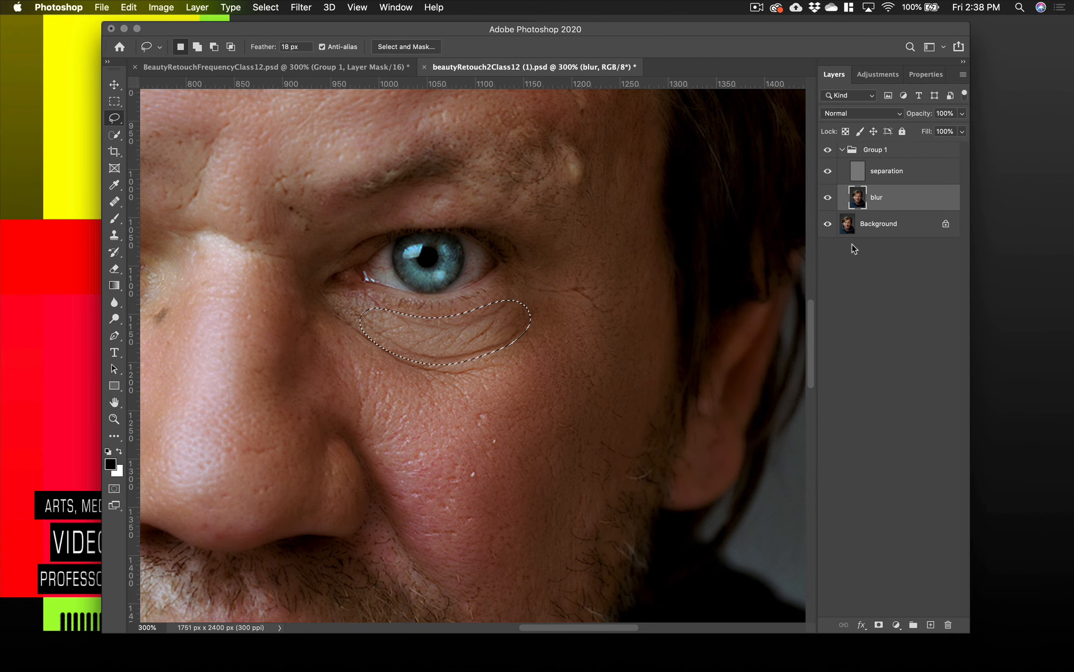
pyautogui.press('super+d')
# Step: Lasso the wrinkled skin under the eye at the image's left on the blur layer, apply an 8.9-pixel Gaussian Blur, and deselect
pyautogui.moveTo(394, 434); pyautogui.dragTo(750, 420)
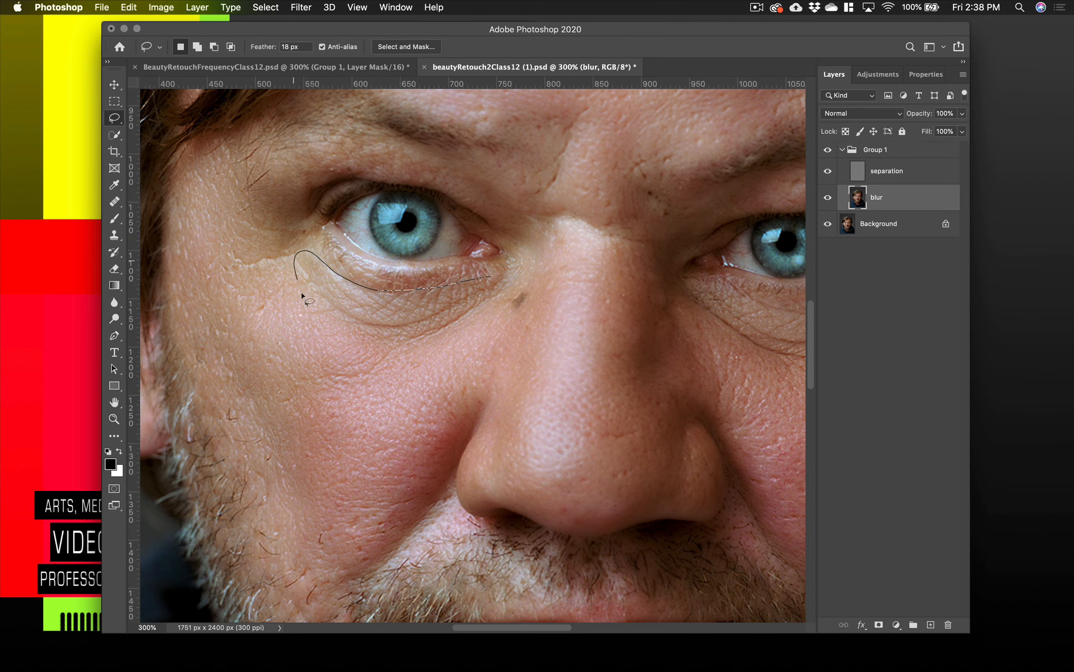
pyautogui.moveTo(302, 294)
pyautogui.mouseDown()
pyautogui.moveTo(320, 319)
pyautogui.moveTo(373, 337)
pyautogui.mouseUp()
pyautogui.moveTo(491, 277); pyautogui.dragTo(494, 281)
pyautogui.click(298, 7)
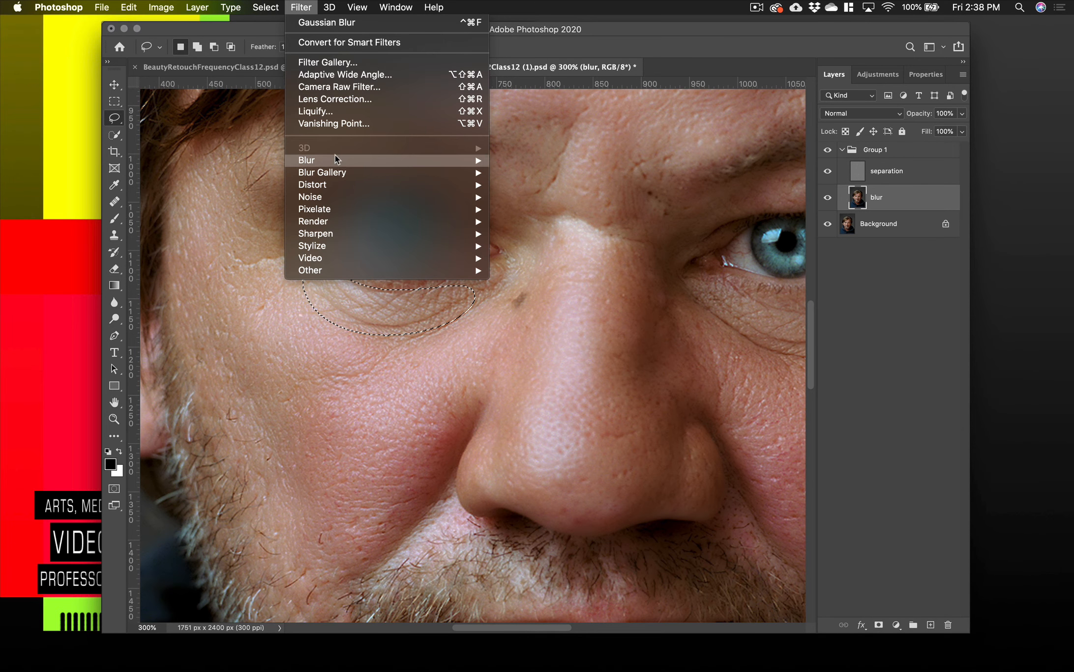
pyautogui.moveTo(314, 160)
pyautogui.click(572, 211)
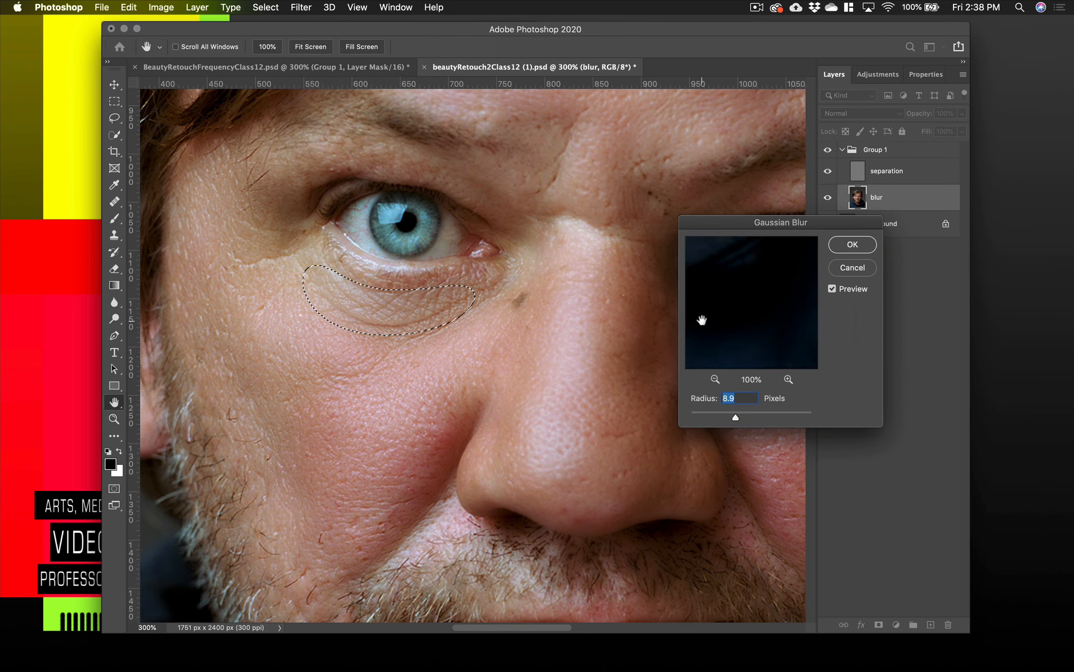
pyautogui.click(845, 242)
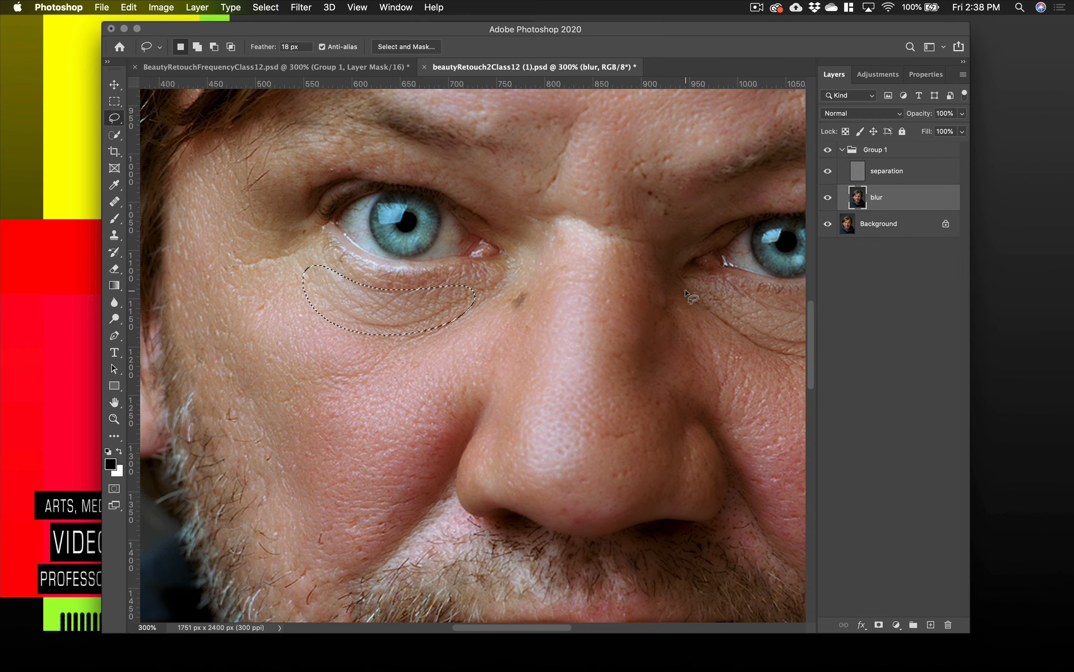
pyautogui.press('super+d')
# Step: Compare both under-eye areas with and without Group 1 by toggling the group's visibility
pyautogui.moveTo(617, 307); pyautogui.dragTo(431, 368)
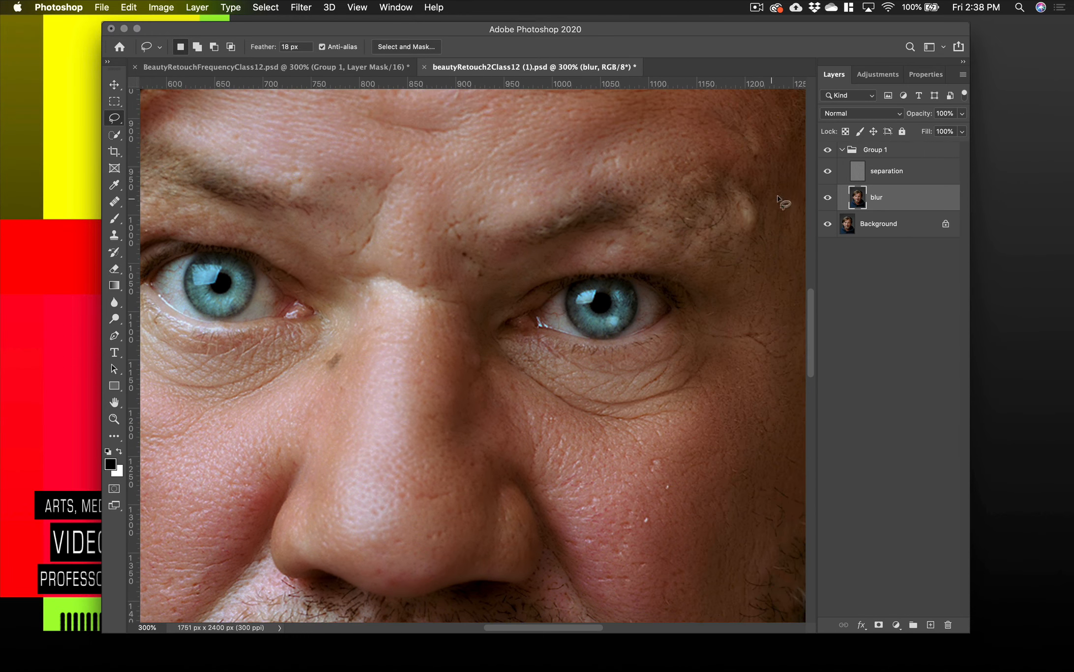
pyautogui.click(828, 150)
pyautogui.click(828, 150)
# Step: Collapse Group 1, add a layer mask to it, and paint black over both eyes with a 45-pixel brush
pyautogui.click(842, 151)
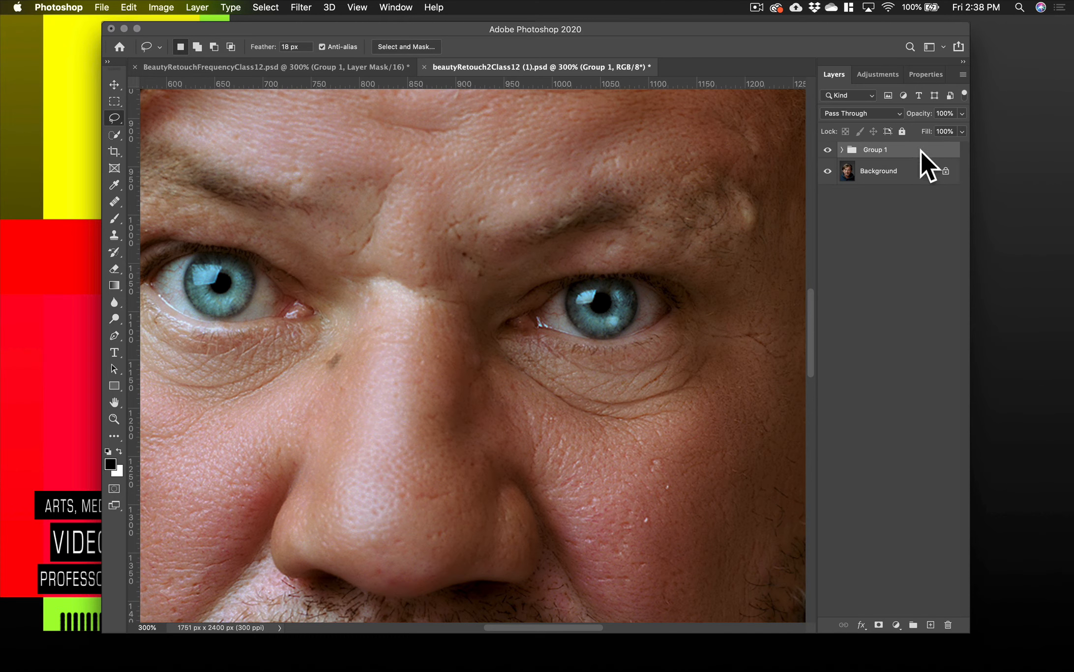
pyautogui.click(878, 624)
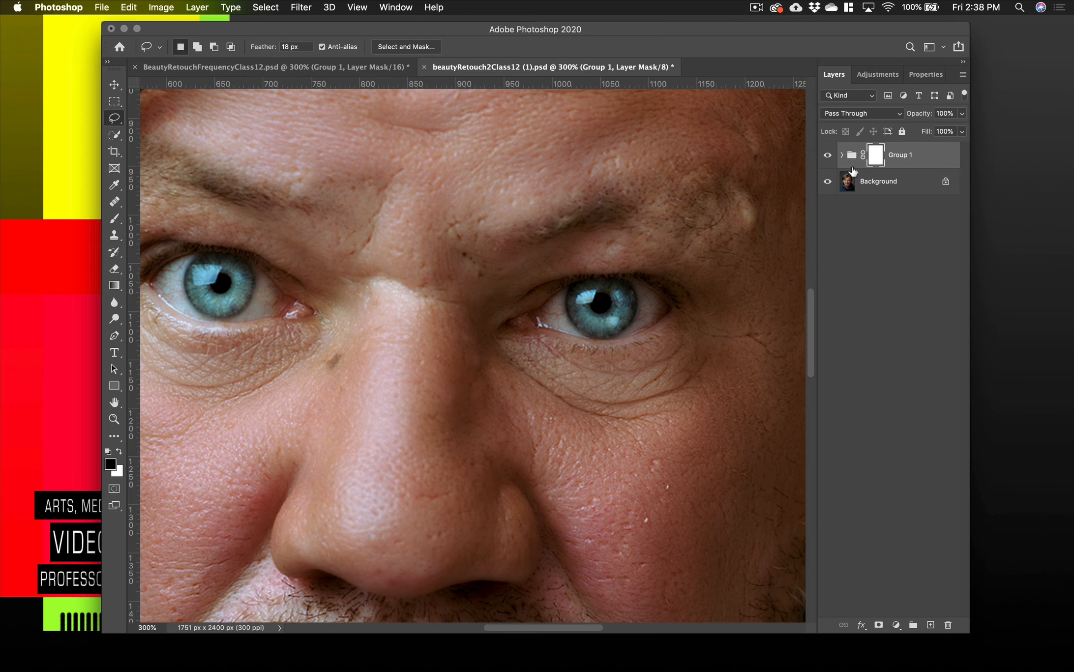
pyautogui.click(114, 220)
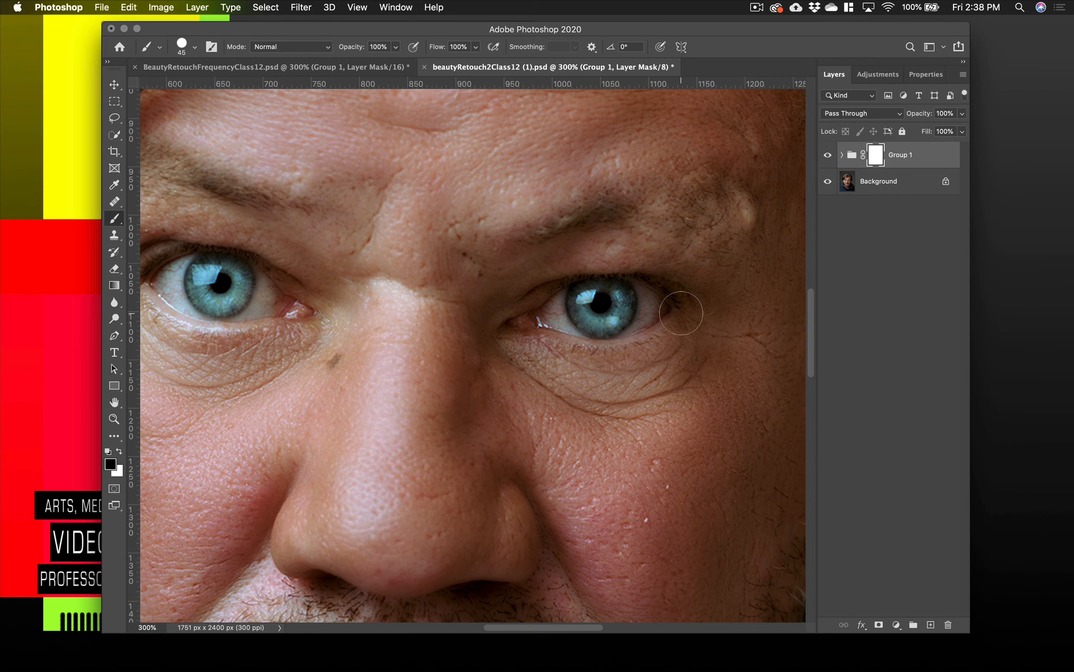
pyautogui.moveTo(680, 313)
pyautogui.mouseDown()
pyautogui.moveTo(677, 340)
pyautogui.moveTo(625, 314)
pyautogui.moveTo(560, 320)
pyautogui.moveTo(564, 309)
pyautogui.moveTo(595, 303)
pyautogui.moveTo(639, 313)
pyautogui.moveTo(599, 324)
pyautogui.moveTo(651, 313)
pyautogui.mouseUp()
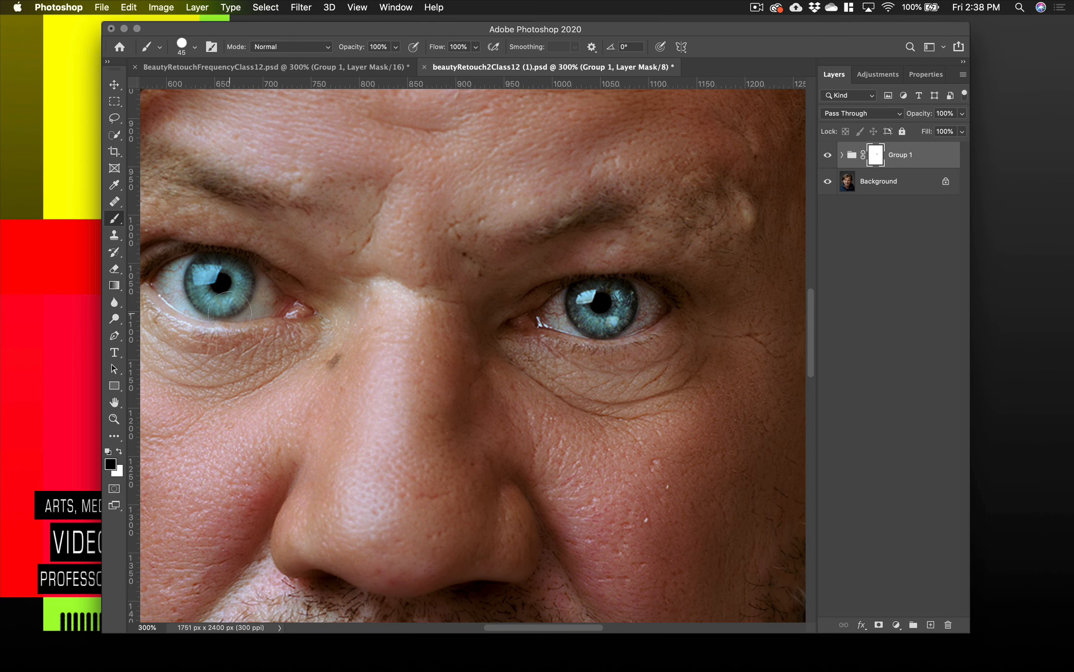
pyautogui.moveTo(211, 287); pyautogui.dragTo(217, 276)
pyautogui.moveTo(603, 306); pyautogui.dragTo(592, 304)
pyautogui.moveTo(207, 285); pyautogui.dragTo(240, 284)
pyautogui.scroll(-1, 444, 222)
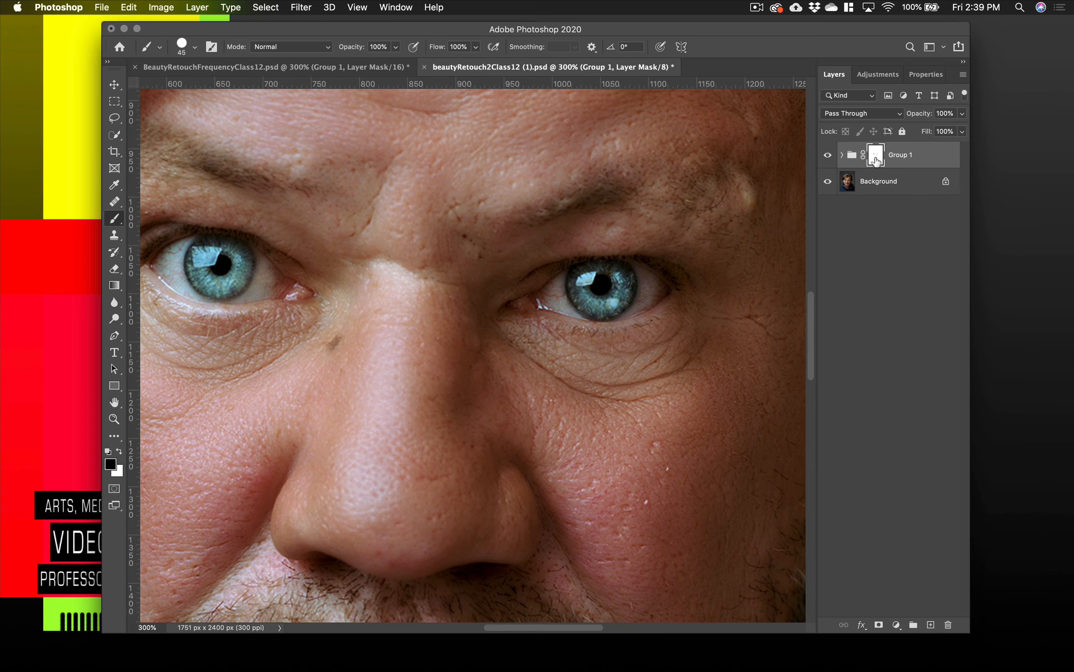
# Step: Heal the dark mark beside the nose bridge and the blemish between the eyebrows on the blur layer with a 30-pixel Spot Healing Brush
pyautogui.click(841, 155)
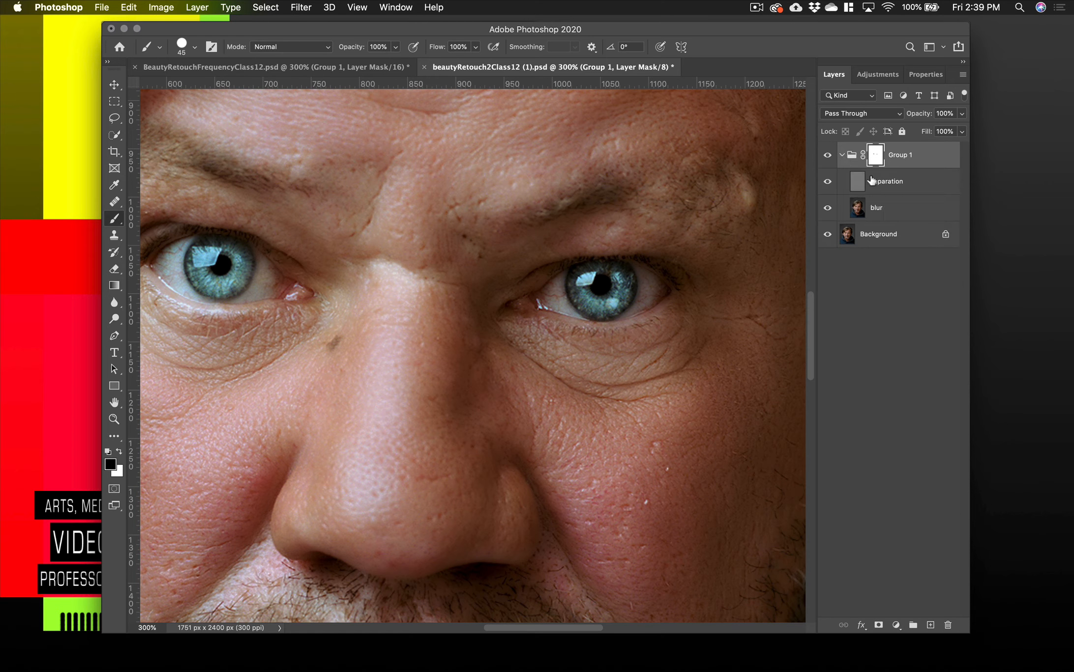
pyautogui.click(890, 211)
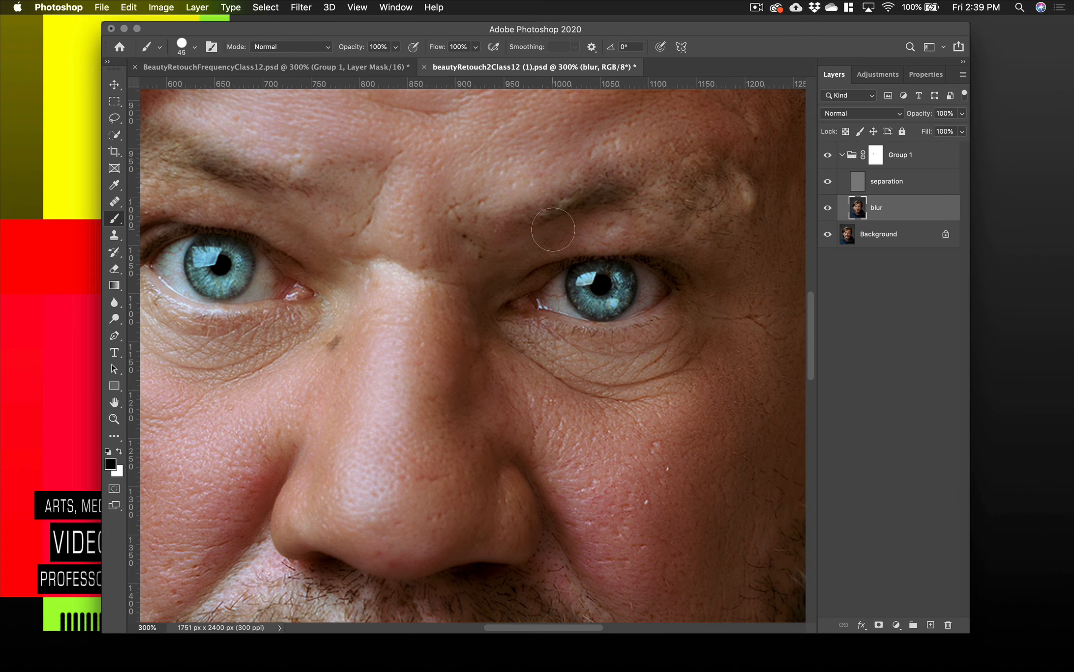
pyautogui.click(114, 202)
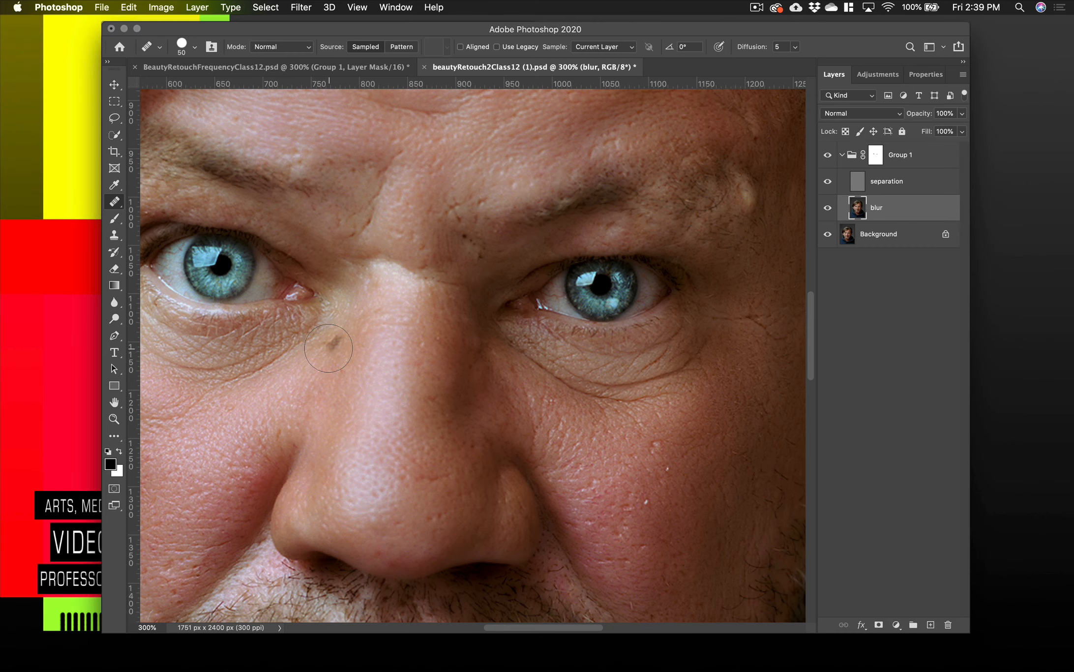
pyautogui.press('[')
pyautogui.press('[')
pyautogui.press('[')
pyautogui.rightClick(114, 201)
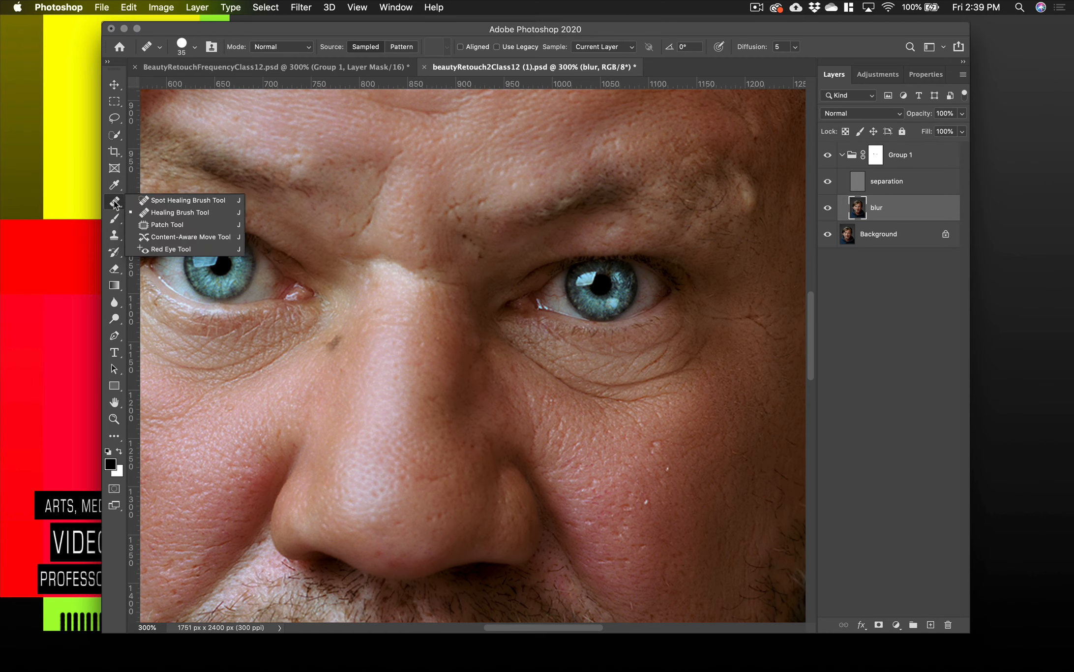
pyautogui.click(162, 198)
pyautogui.click(332, 339)
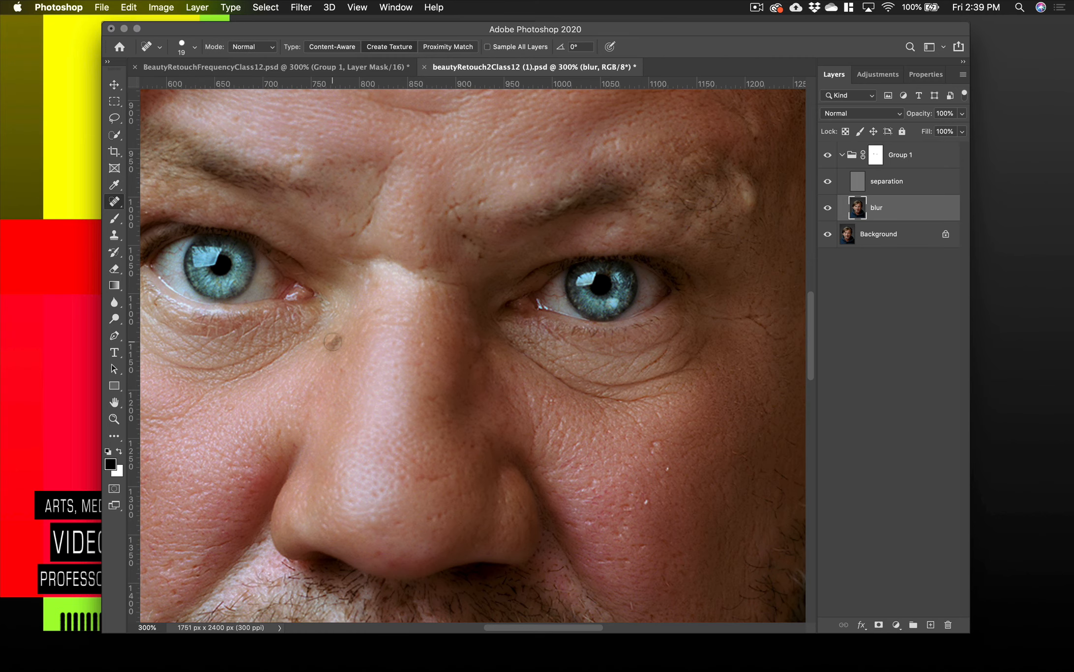
pyautogui.press(']')
pyautogui.press(']')
pyautogui.rightClick(115, 202)
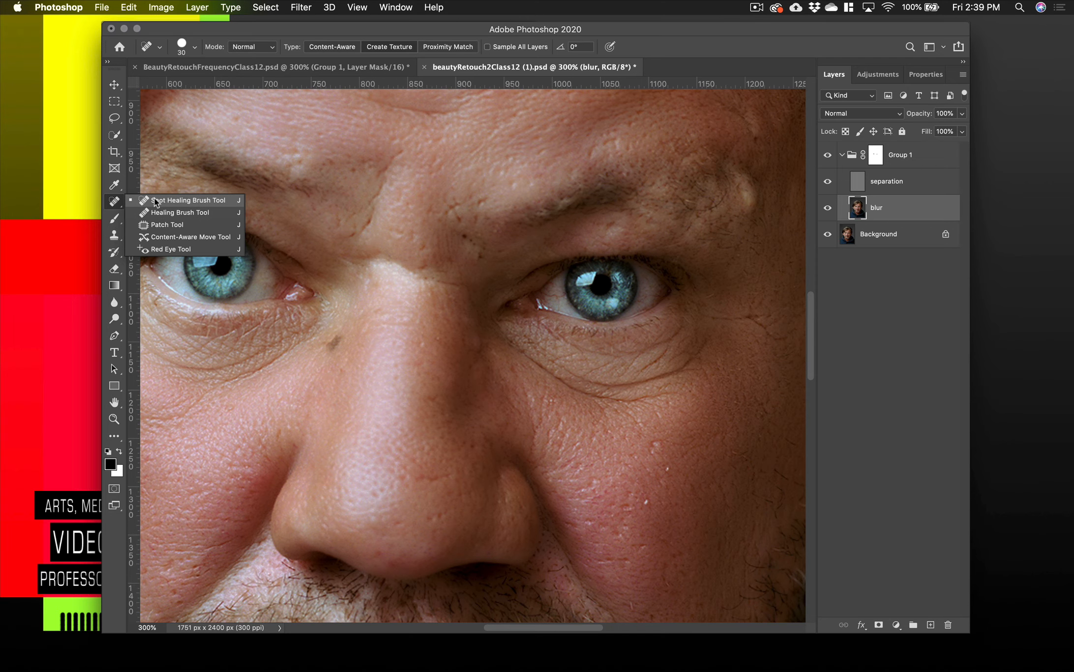
pyautogui.click(154, 202)
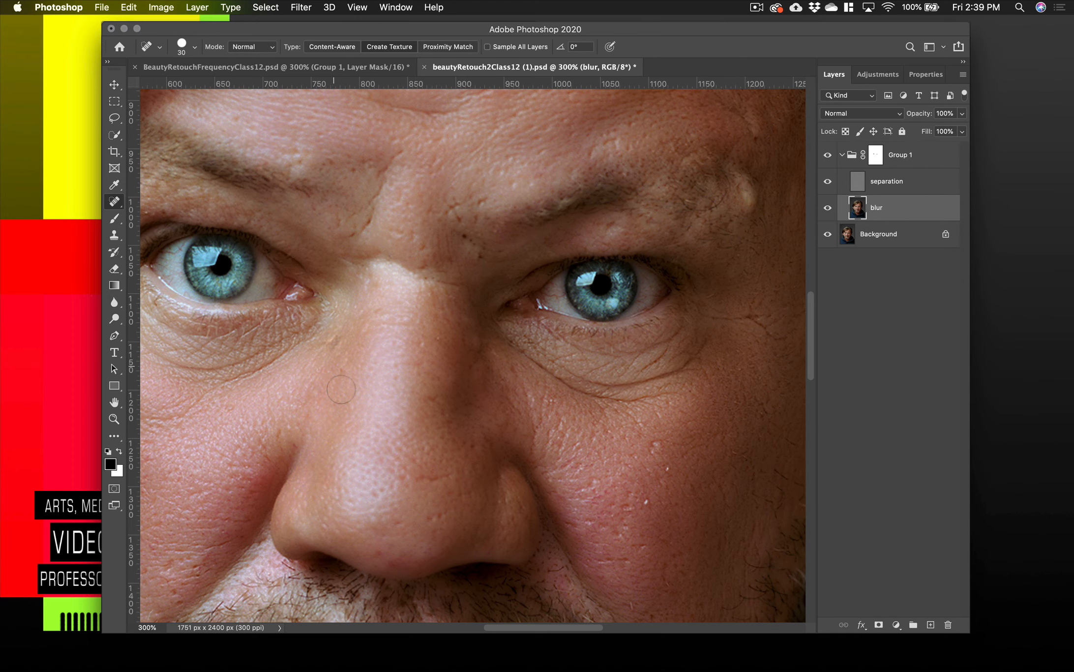
pyautogui.click(462, 234)
pyautogui.click(336, 343)
# Step: Patch the wrinkled skin beside the outer corner of the eye at the image's right on the blur layer, sampling the skin just below
pyautogui.moveTo(590, 387); pyautogui.dragTo(695, 319)
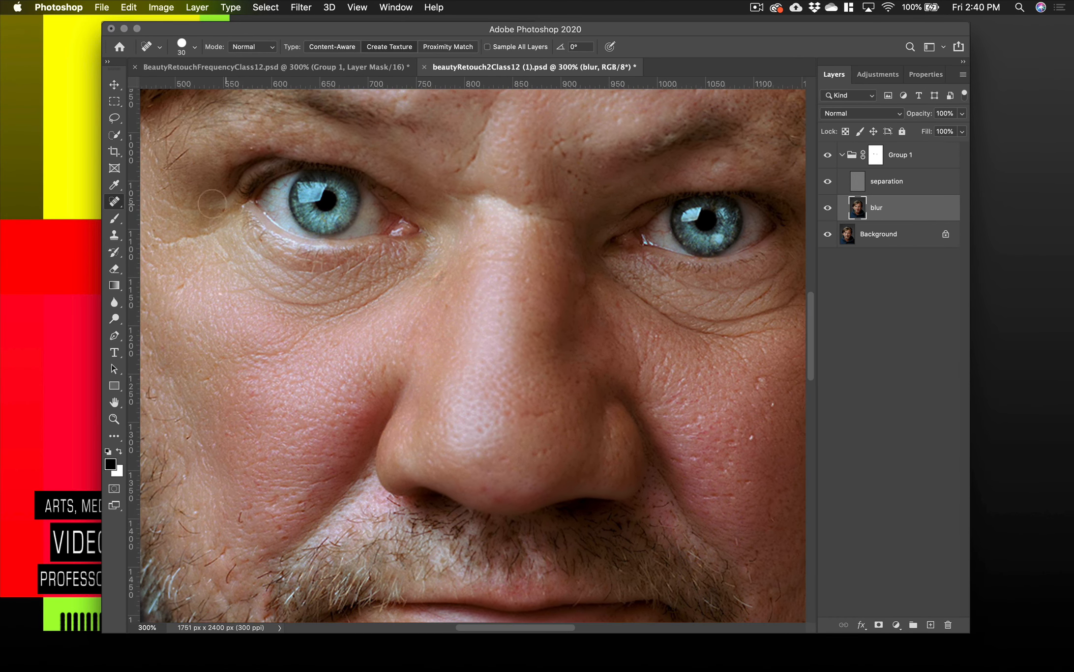
pyautogui.moveTo(112, 206)
pyautogui.mouseDown()
pyautogui.moveTo(177, 246)
pyautogui.moveTo(185, 233)
pyautogui.mouseUp()
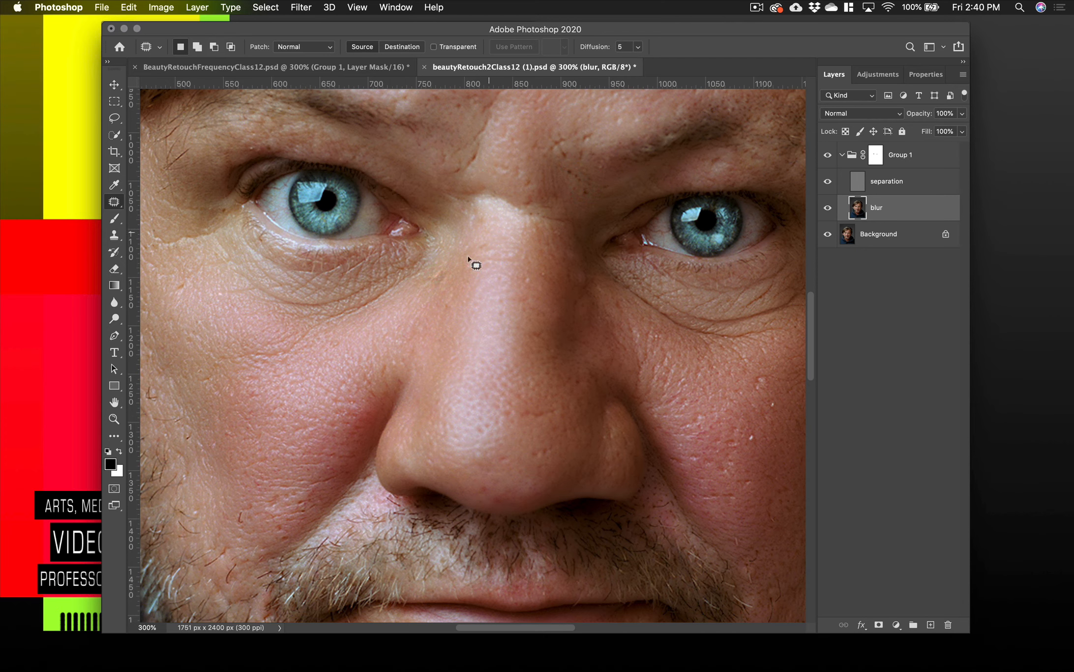
pyautogui.moveTo(295, 482); pyautogui.dragTo(61, 503)
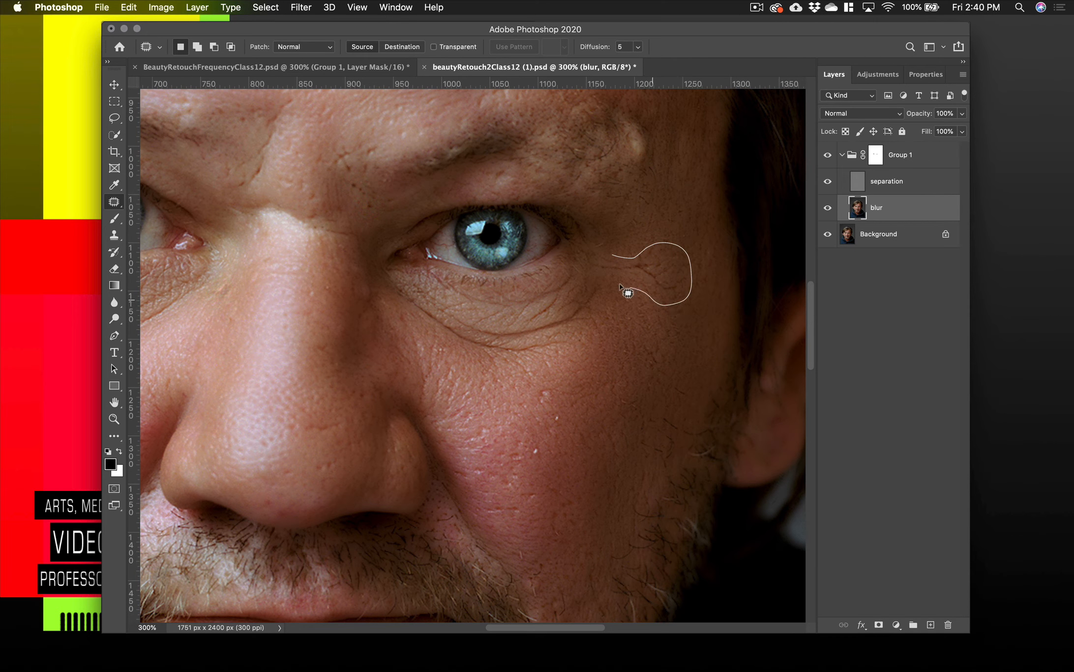
pyautogui.moveTo(615, 263); pyautogui.dragTo(609, 259)
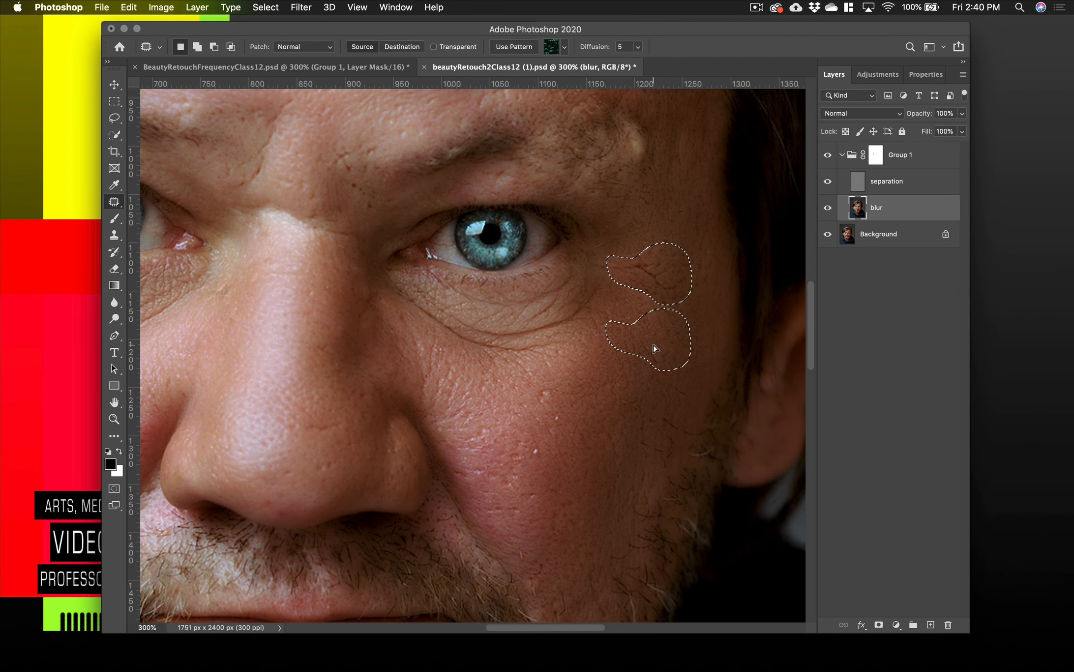
pyautogui.moveTo(654, 348); pyautogui.dragTo(655, 347)
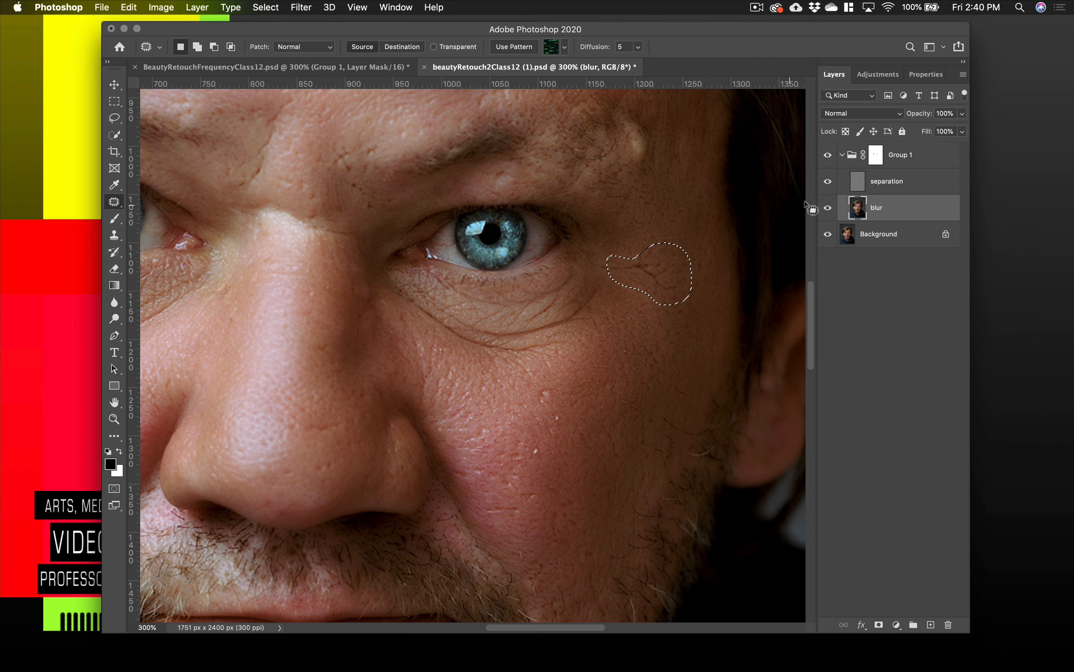
# Step: Patch the same selected wrinkles on the separation layer with the skin just below, and deselect
pyautogui.click(860, 184)
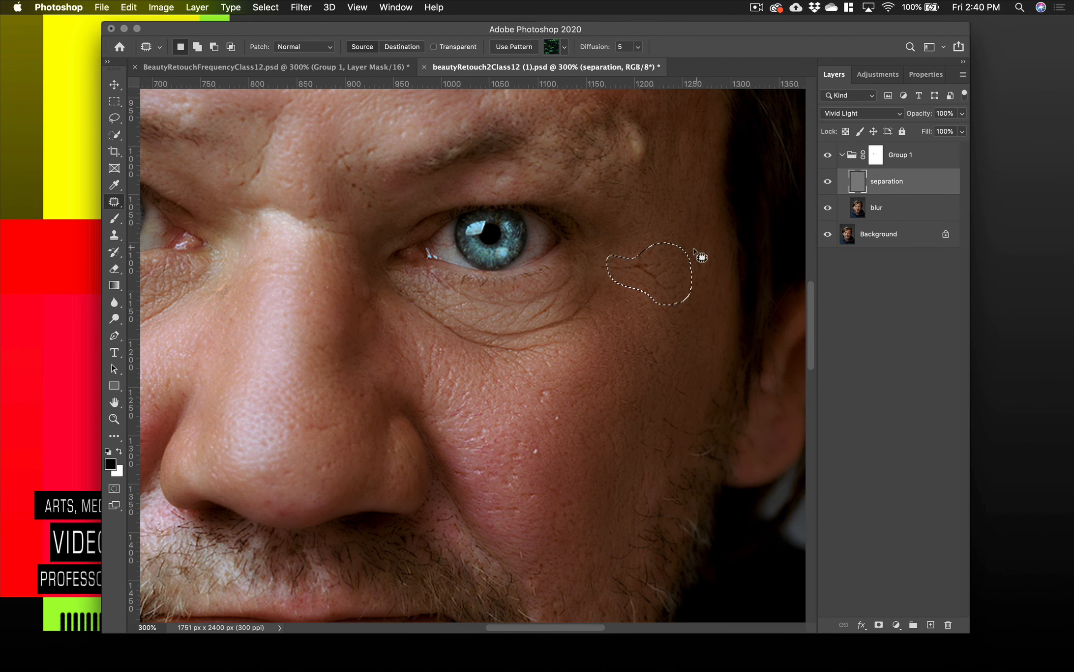
pyautogui.moveTo(639, 279); pyautogui.dragTo(641, 349)
pyautogui.press('super+d')
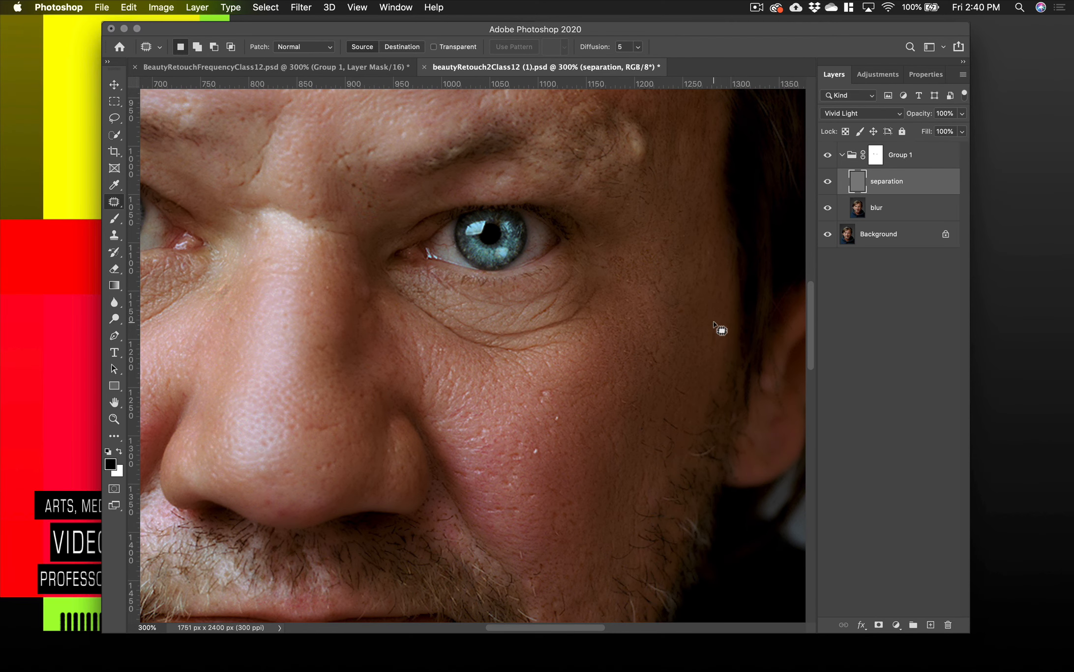
# Step: Undo the separation-layer patch beside the eye and clear the restored selection
pyautogui.press('super+z')
pyautogui.press('super+z')
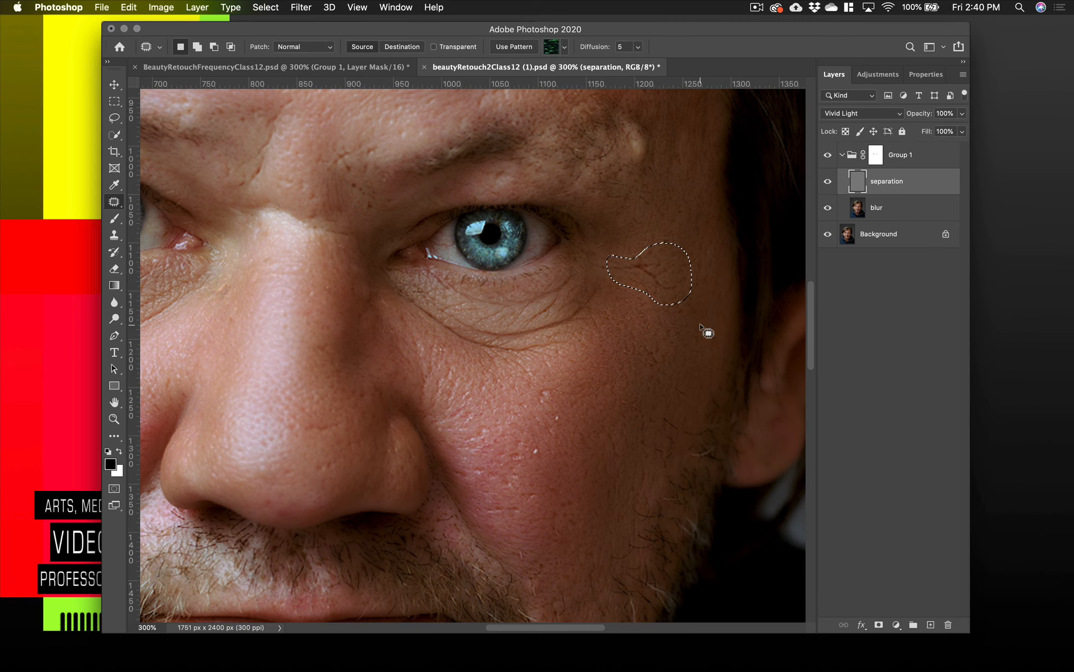
pyautogui.press('super+d')
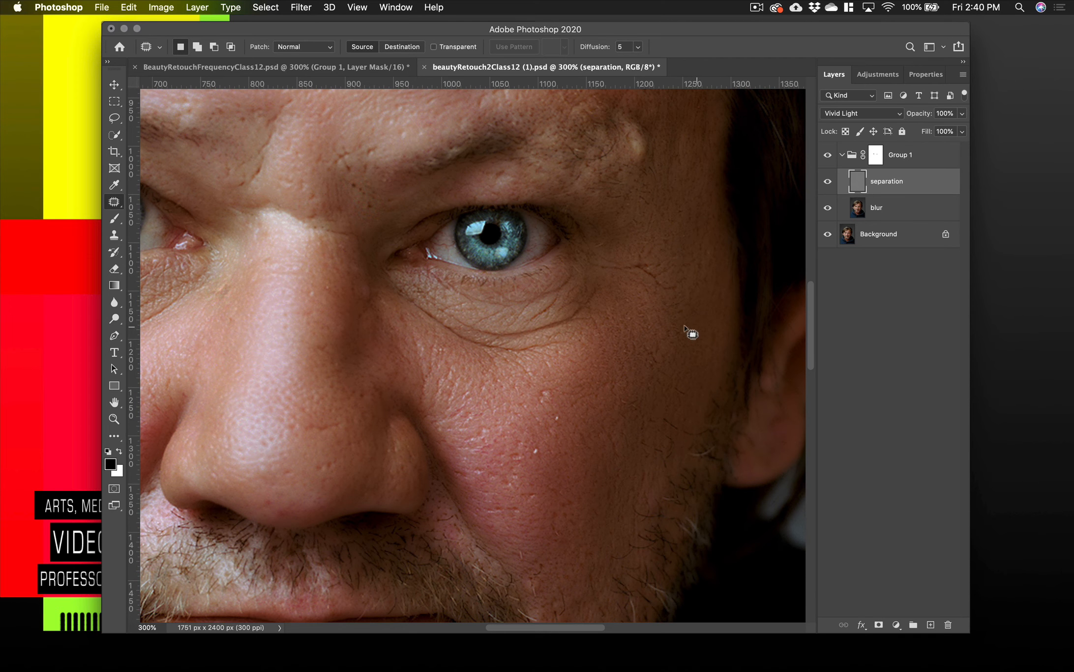
# Step: Patch the vertical frown creases between the eyebrows on the separation layer with nearby smooth skin, and clear the selection
pyautogui.moveTo(488, 303); pyautogui.dragTo(631, 458)
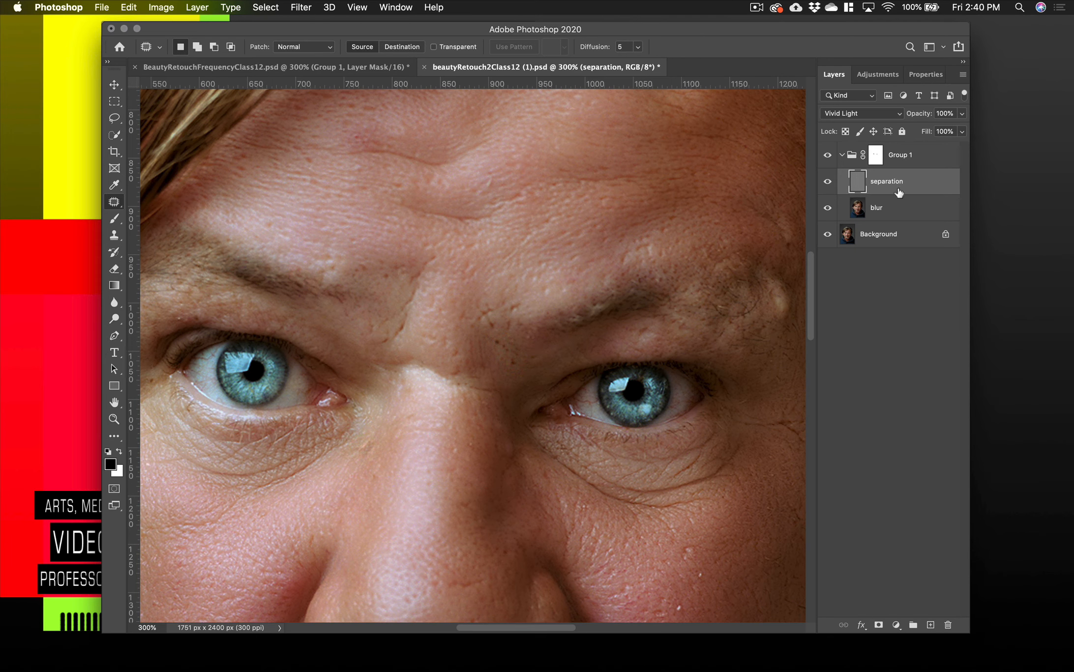
pyautogui.moveTo(372, 335)
pyautogui.mouseDown()
pyautogui.moveTo(407, 259)
pyautogui.moveTo(430, 243)
pyautogui.moveTo(443, 252)
pyautogui.moveTo(417, 285)
pyautogui.moveTo(413, 330)
pyautogui.moveTo(383, 348)
pyautogui.moveTo(371, 334)
pyautogui.moveTo(408, 312)
pyautogui.moveTo(481, 334)
pyautogui.mouseUp()
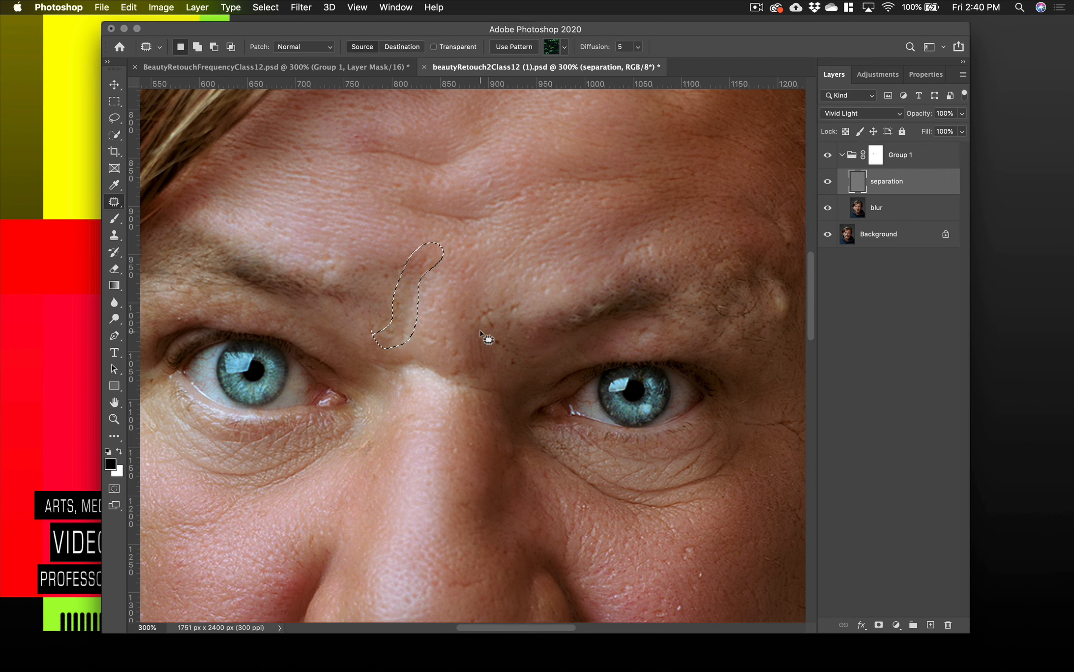
pyautogui.click(488, 338)
pyautogui.moveTo(487, 338)
pyautogui.mouseDown()
pyautogui.moveTo(466, 313)
pyautogui.moveTo(489, 295)
pyautogui.moveTo(517, 294)
pyautogui.moveTo(521, 312)
pyautogui.moveTo(496, 347)
pyautogui.moveTo(444, 311)
pyautogui.mouseUp()
pyautogui.press('super+d')
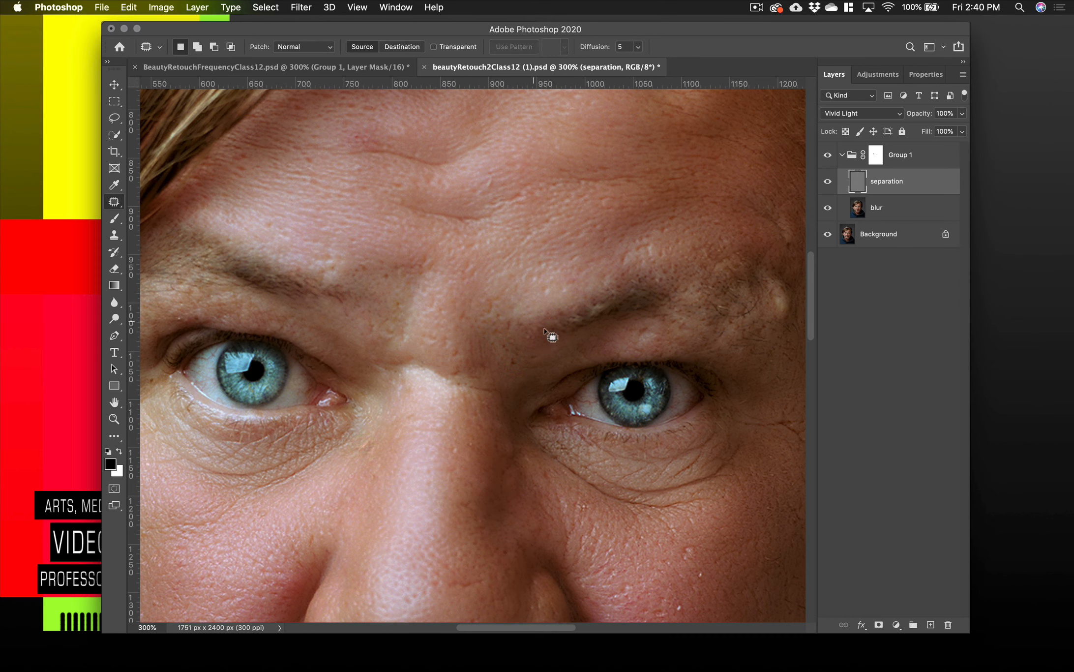
# Step: Try to patch the thin crease beside the outer corner of the eye at the image's right on the separation layer
pyautogui.moveTo(455, 378); pyautogui.dragTo(591, 330)
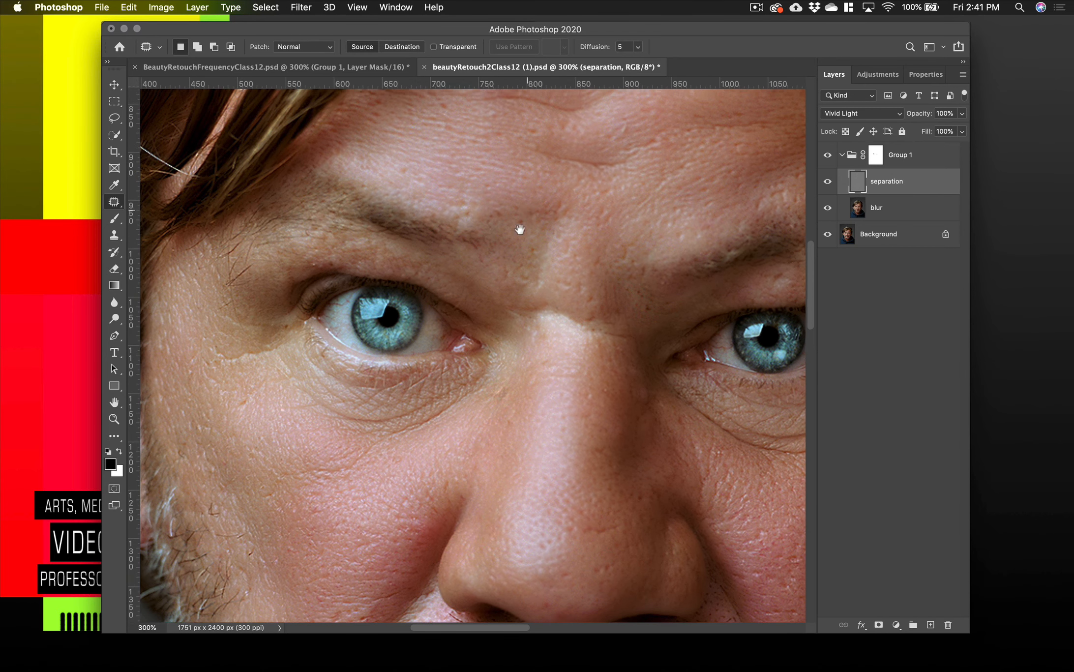
pyautogui.moveTo(520, 230); pyautogui.dragTo(219, 147)
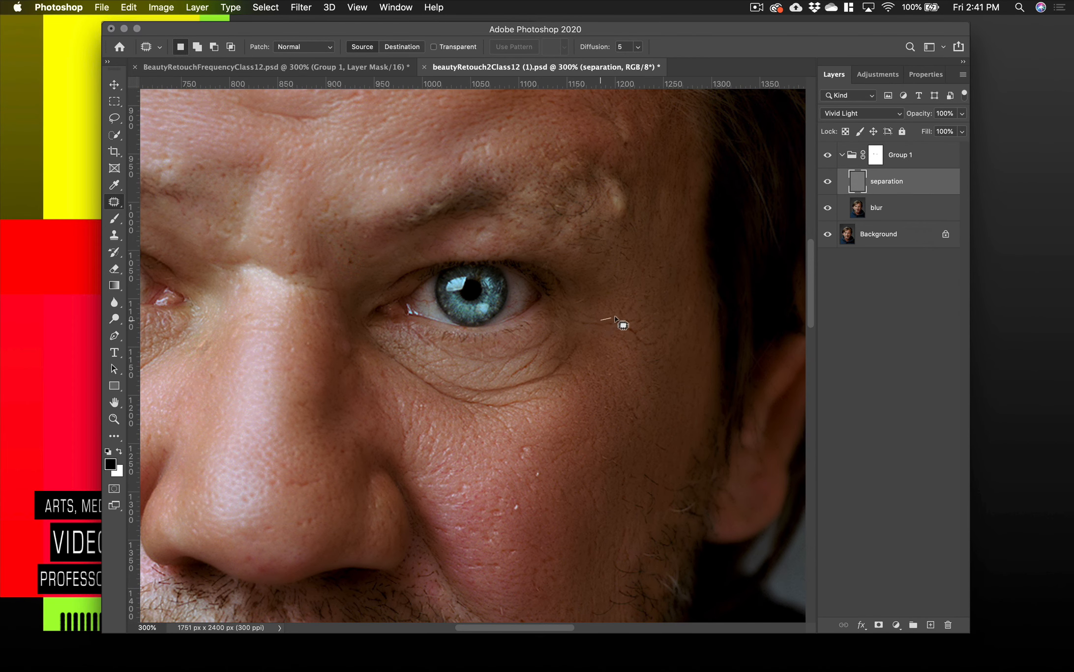
pyautogui.moveTo(644, 329)
pyautogui.mouseDown()
pyautogui.moveTo(667, 337)
pyautogui.moveTo(666, 348)
pyautogui.moveTo(592, 322)
pyautogui.mouseUp()
pyautogui.click(665, 397)
pyautogui.press('super+z')
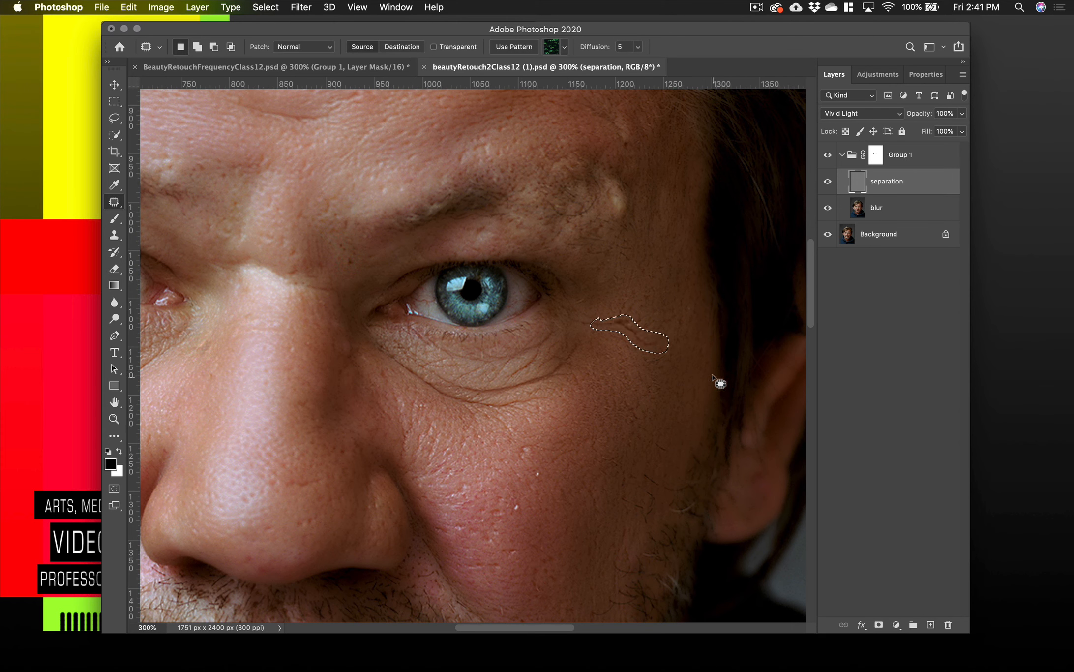
pyautogui.press('super+d')
# Step: View the whole portrait at 66.67% and hide Group 1 to examine the unretouched original
pyautogui.press('super+minus')
pyautogui.press('super+minus')
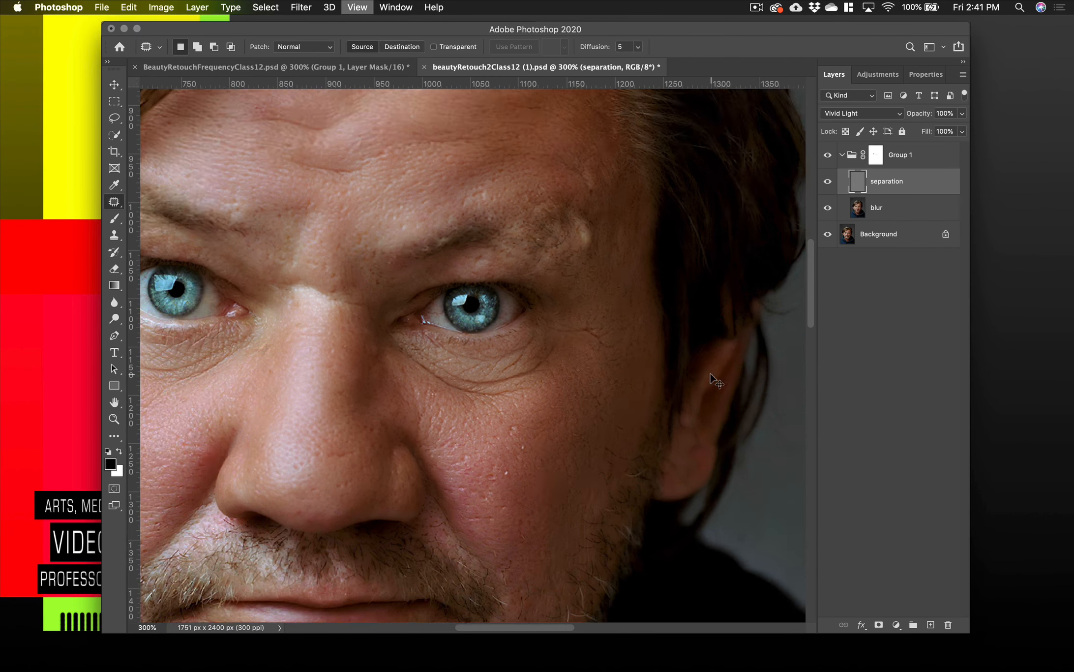
pyautogui.moveTo(589, 392); pyautogui.dragTo(650, 372)
pyautogui.press('super+minus')
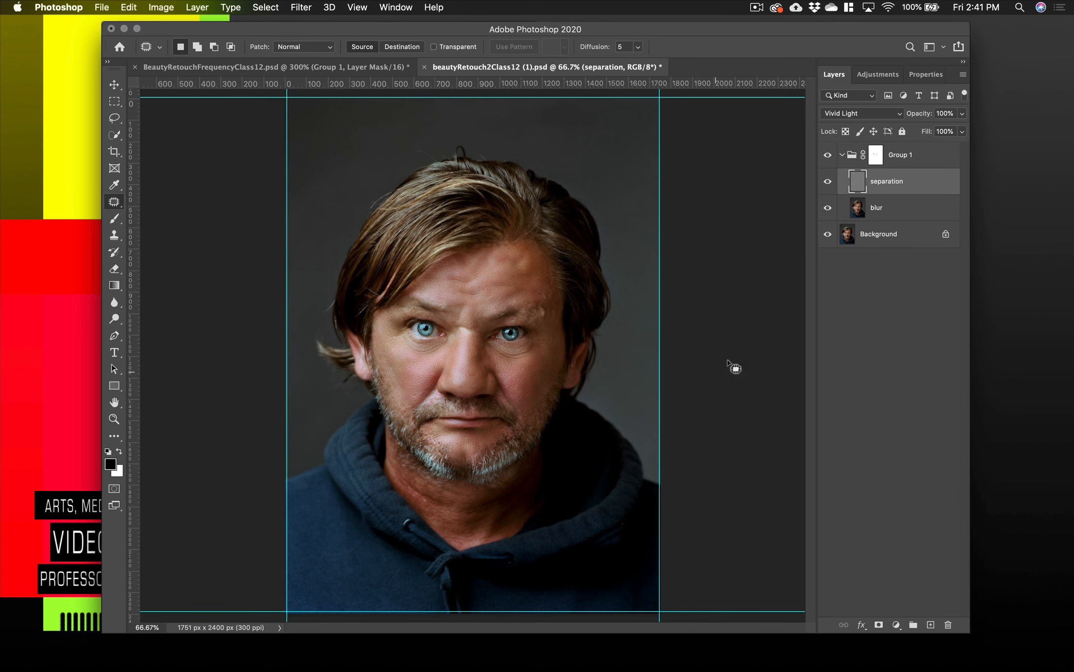
pyautogui.click(828, 155)
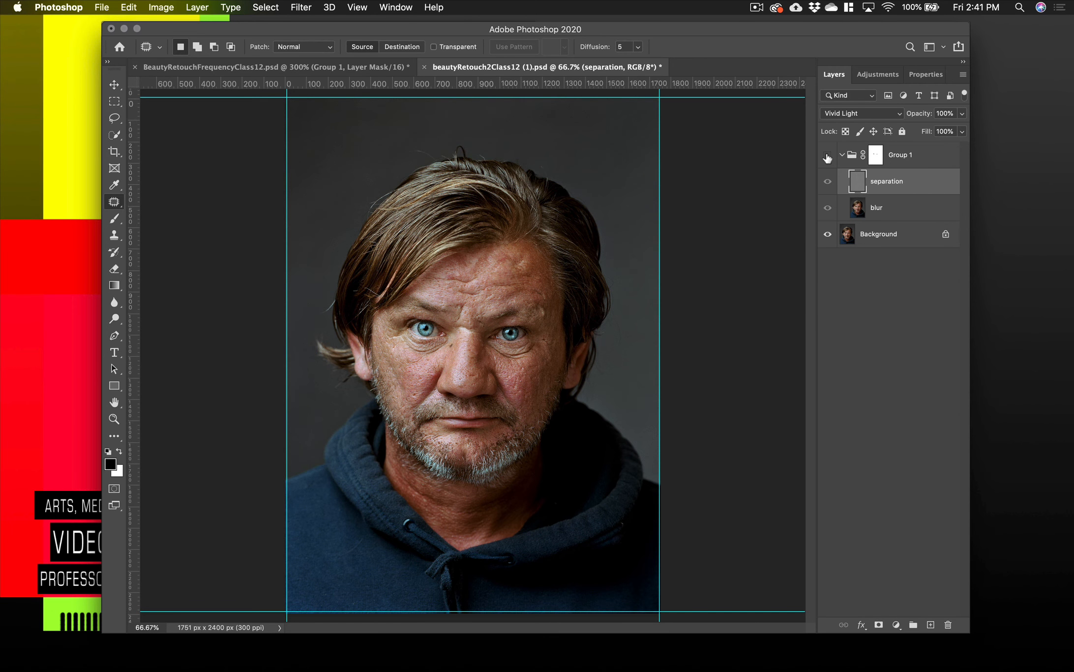
# Step: Show Group 1 again and paint its layer mask black over the man's hair and hairline with a size 45 brush
pyautogui.click(827, 155)
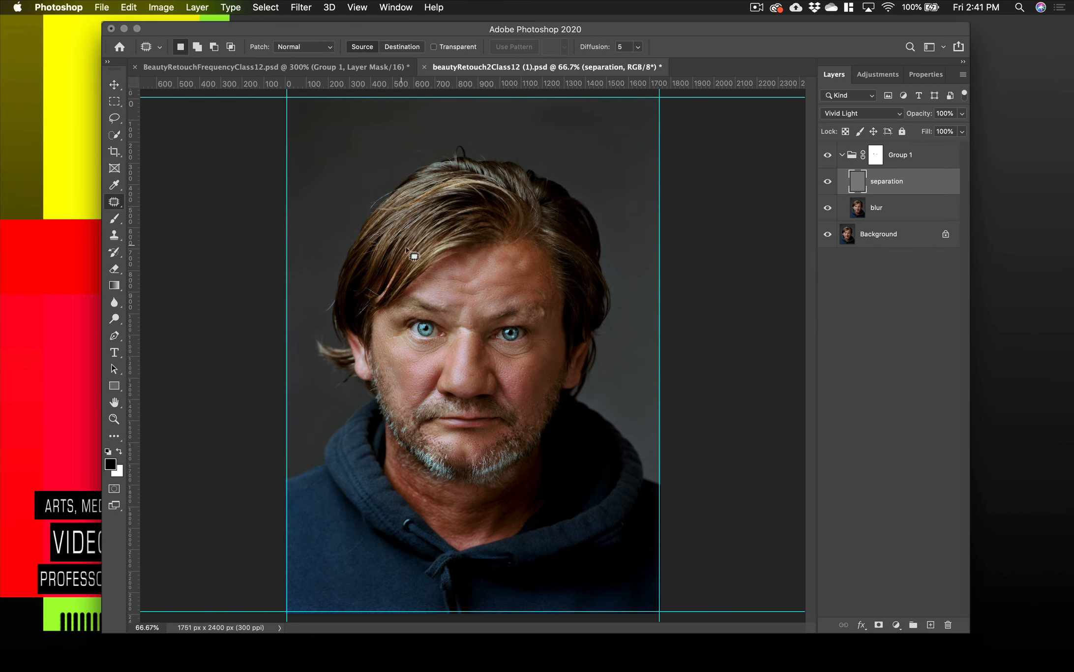
pyautogui.click(866, 239)
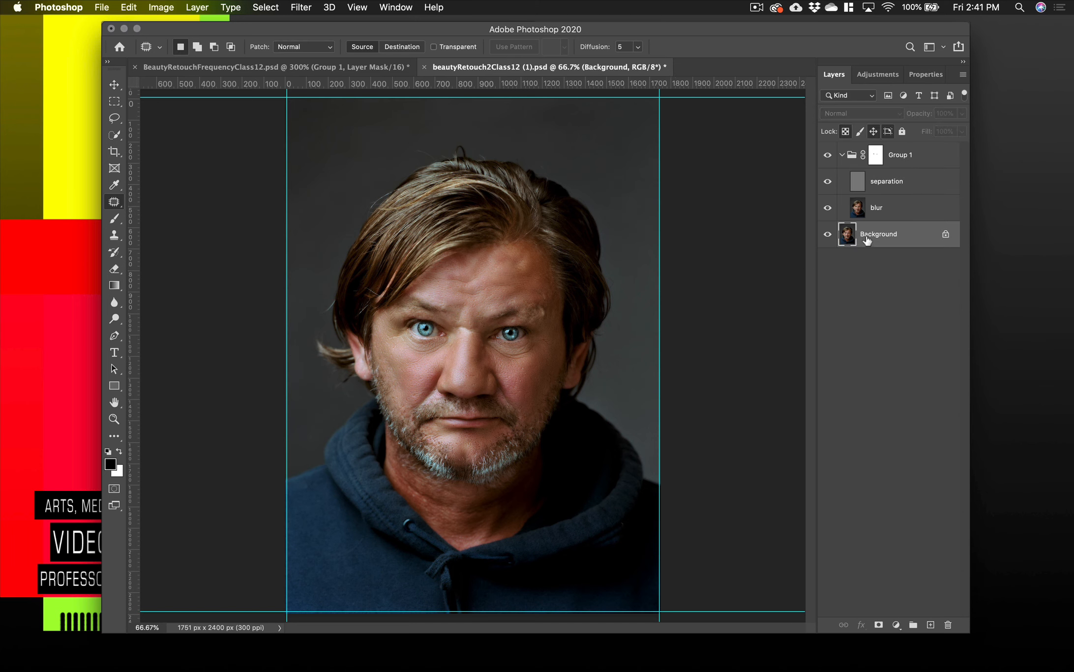
pyautogui.click(877, 155)
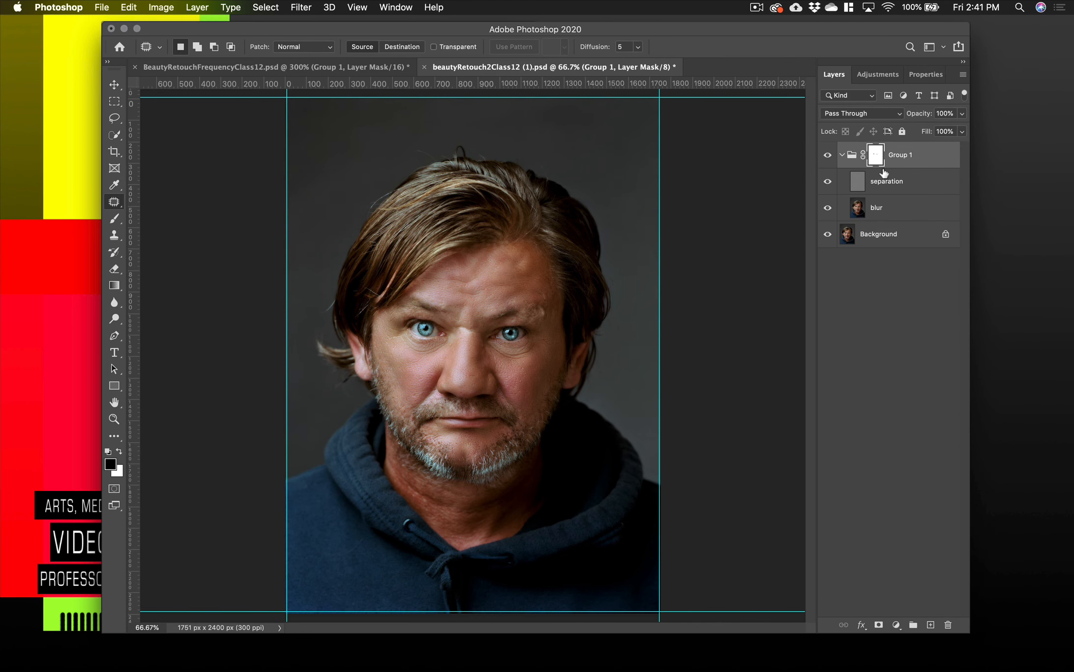
pyautogui.click(841, 155)
pyautogui.click(841, 155)
pyautogui.click(114, 218)
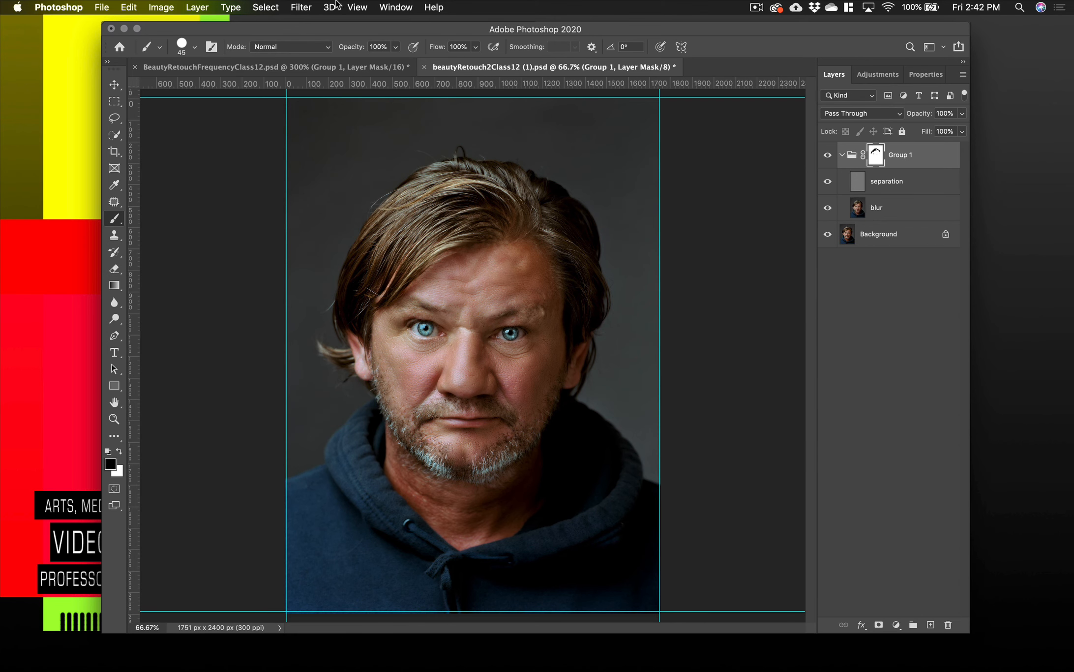
pyautogui.click(300, 7)
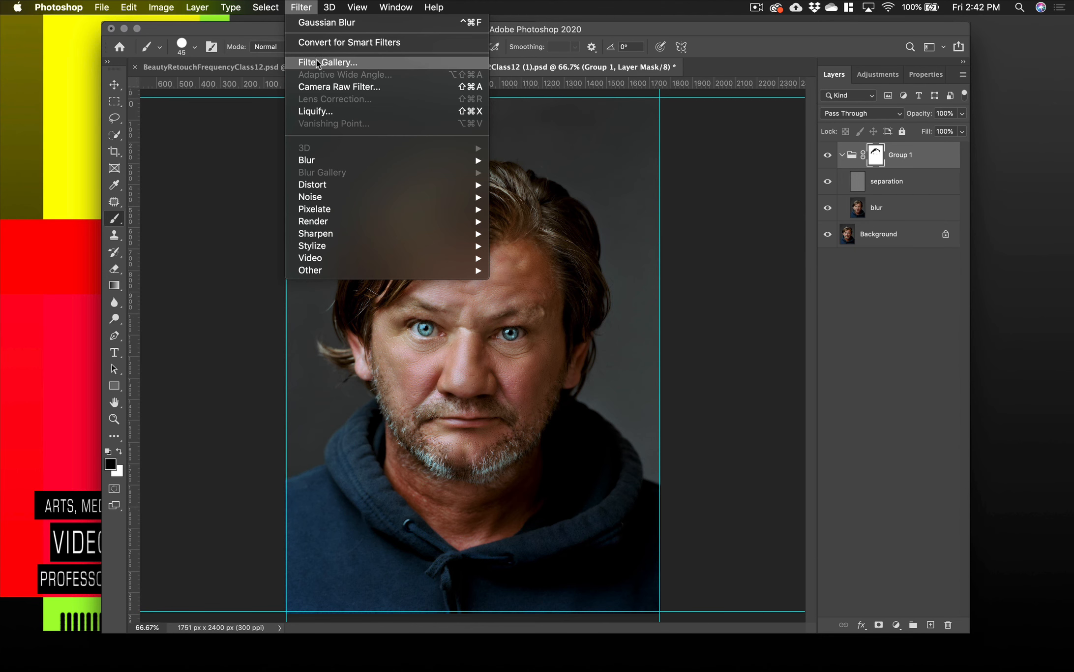
pyautogui.click(319, 113)
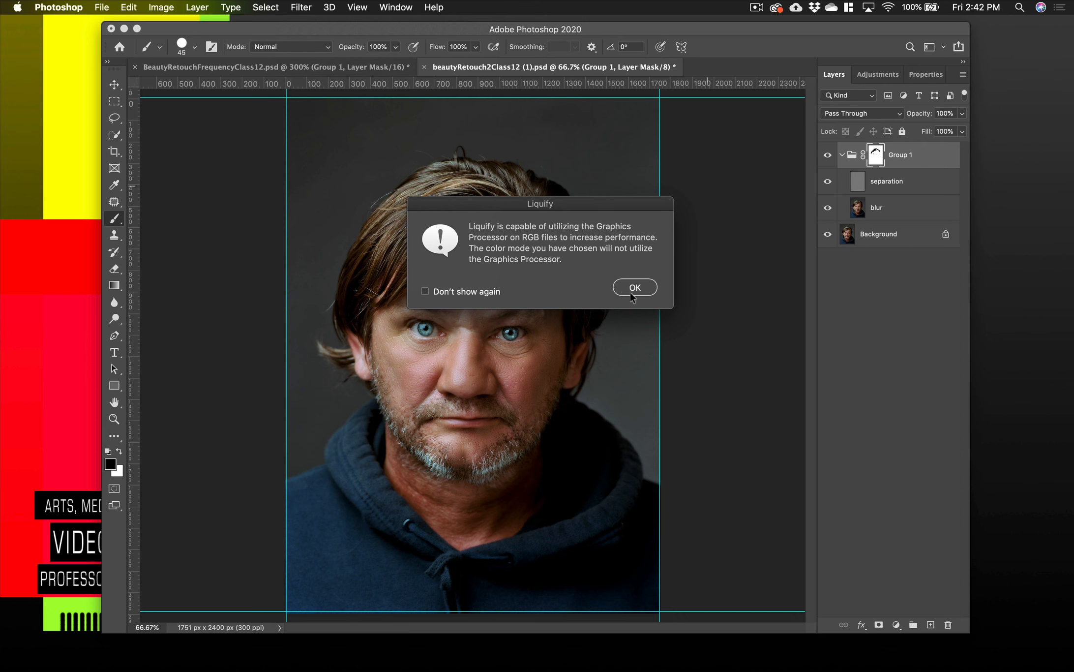
pyautogui.click(632, 291)
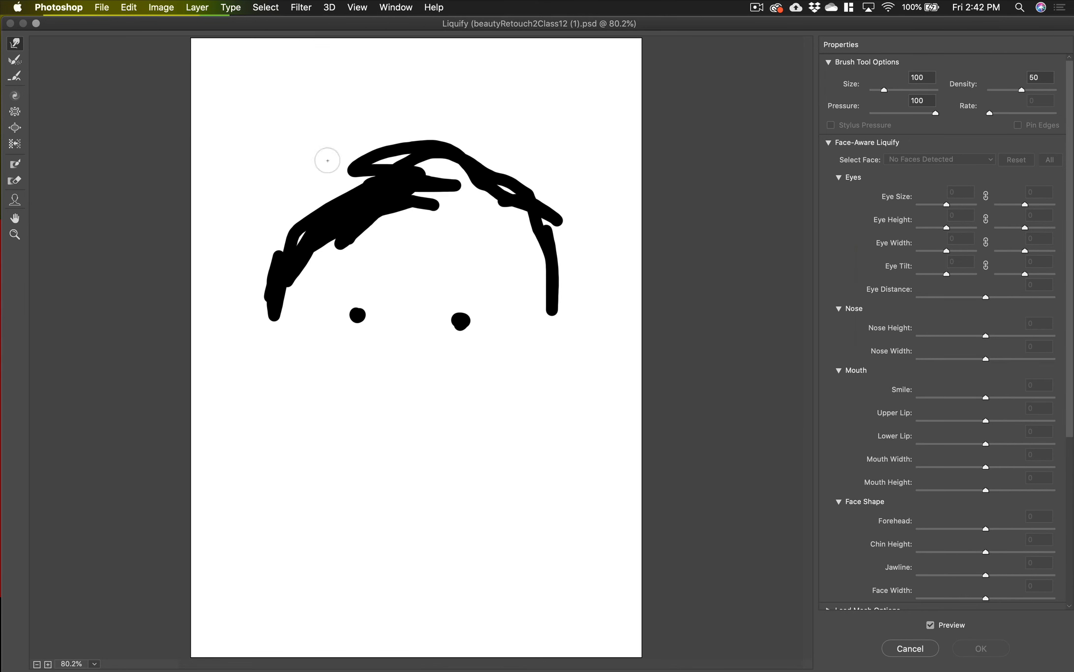
pyautogui.click(918, 652)
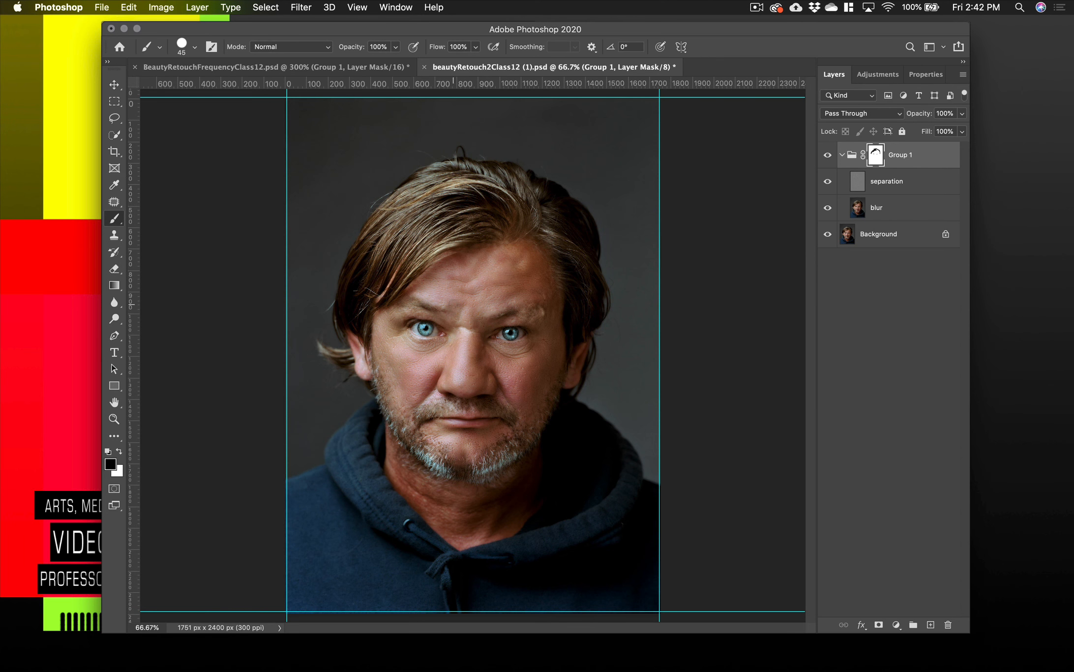
# Step: Merge all visible layers into one and open the merged portrait in the Liquify filter
pyautogui.click(197, 8)
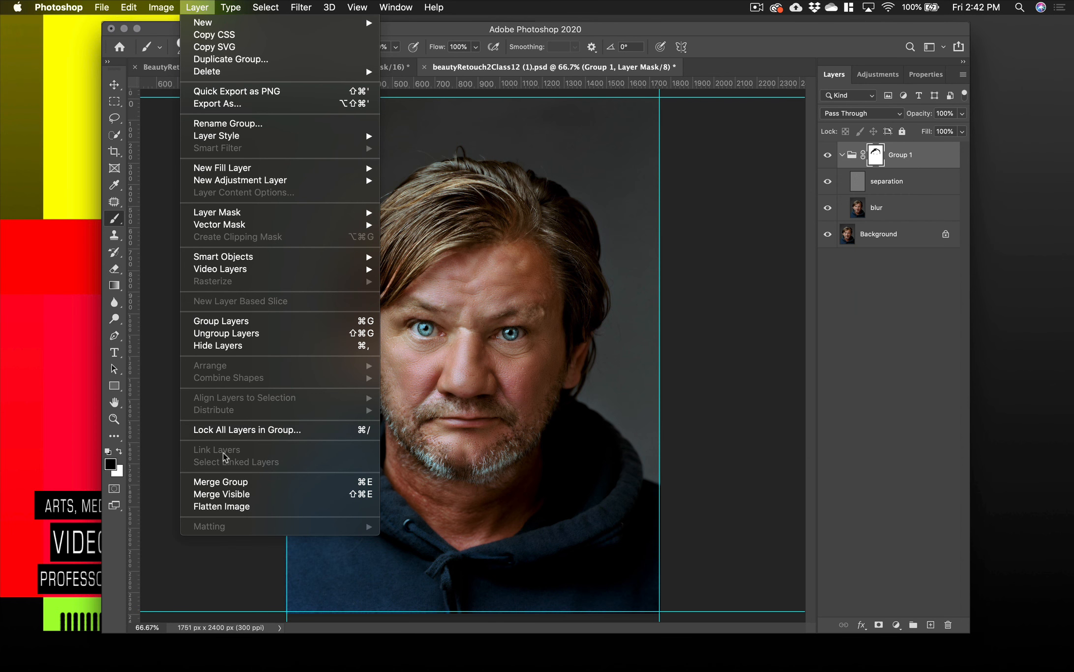
pyautogui.click(235, 495)
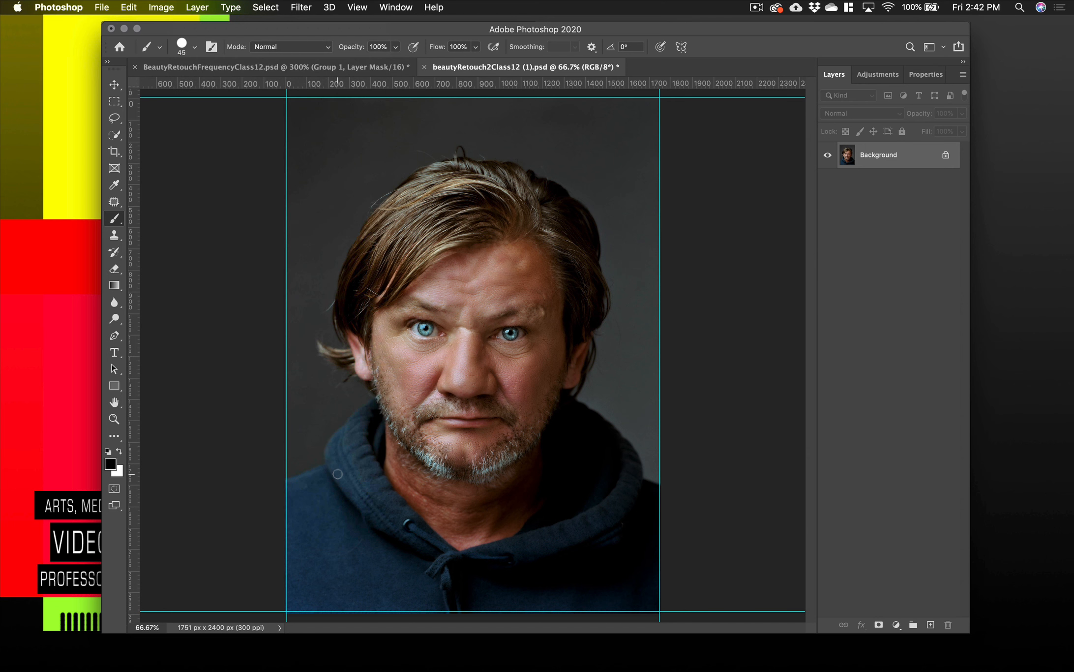
pyautogui.click(301, 11)
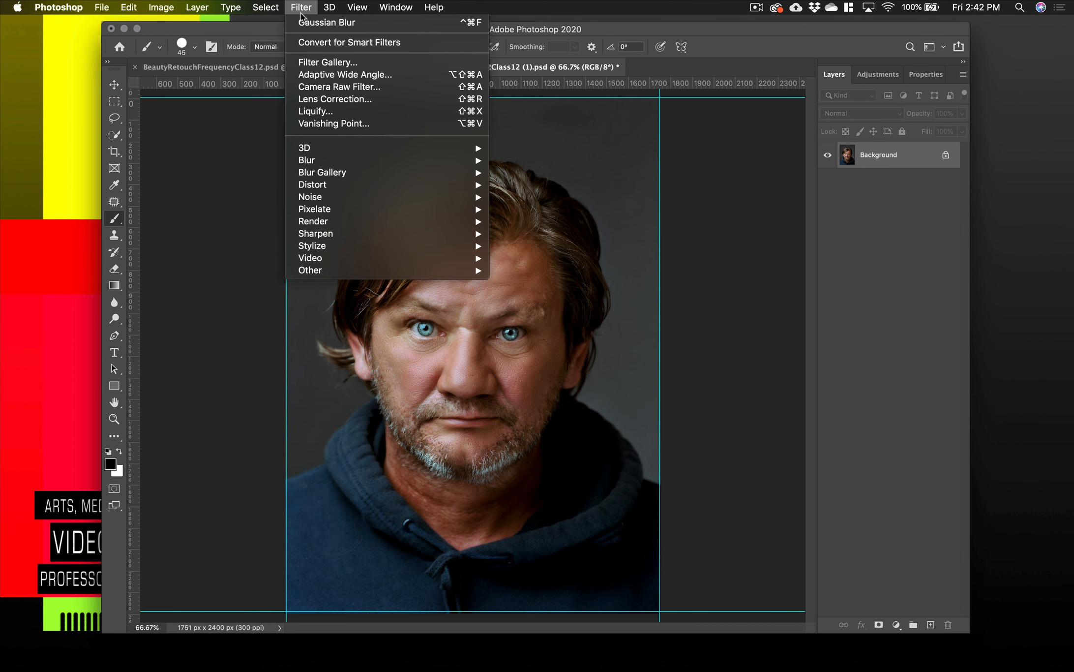
pyautogui.click(320, 112)
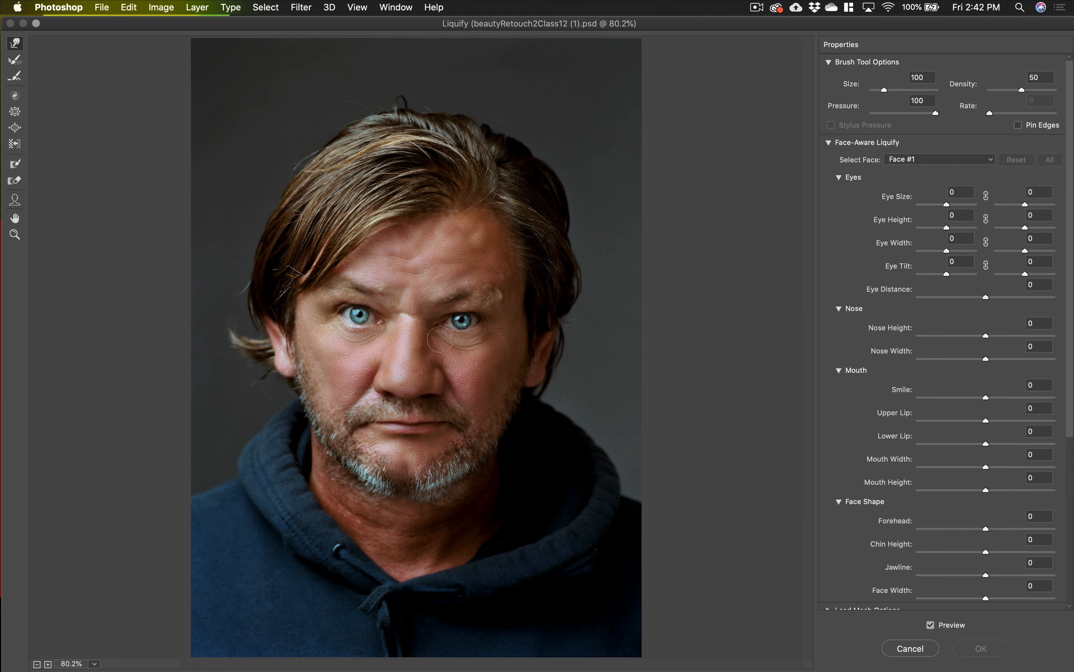
# Step: Narrow the nose with the Liquify Face tool to a nose width of -91
pyautogui.click(15, 199)
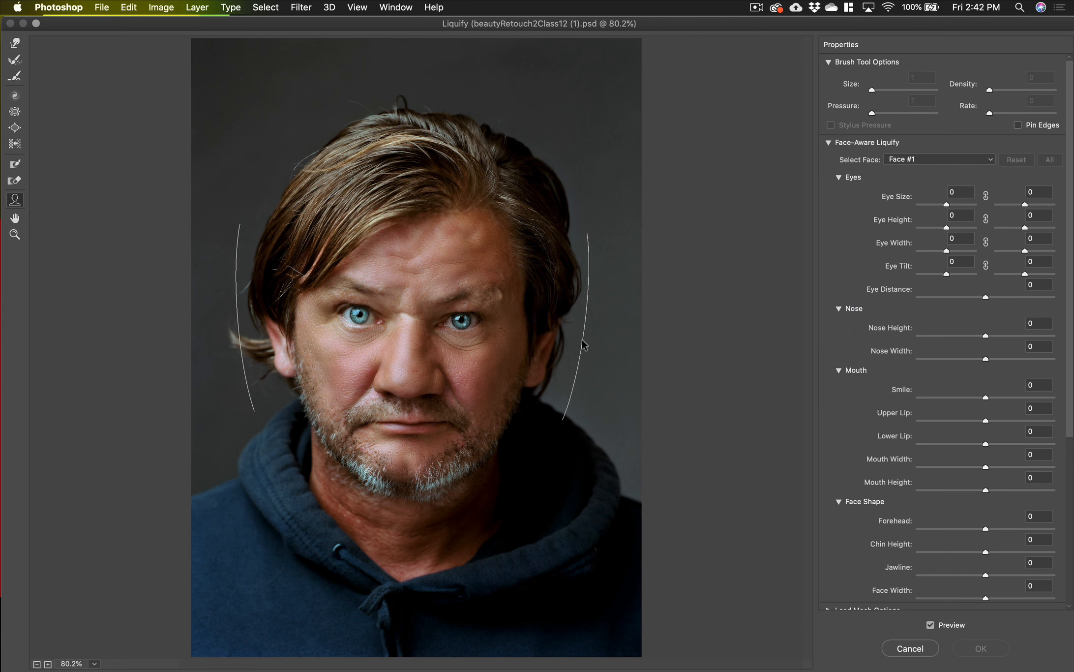
pyautogui.moveTo(523, 376)
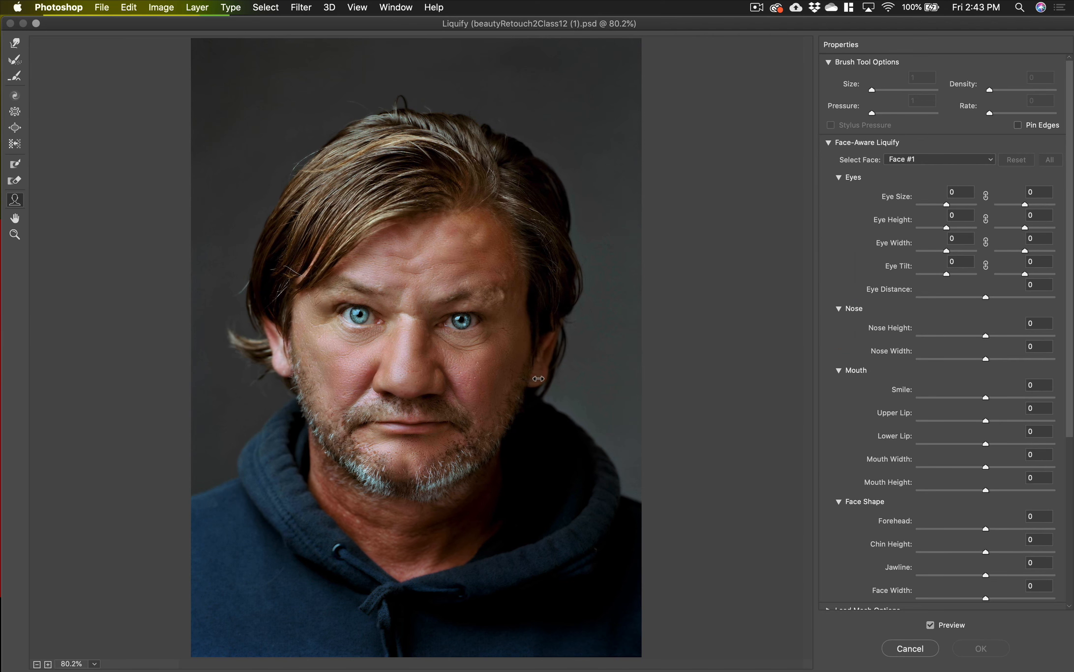
pyautogui.moveTo(538, 378)
pyautogui.mouseDown()
pyautogui.moveTo(587, 379)
pyautogui.moveTo(535, 379)
pyautogui.mouseUp()
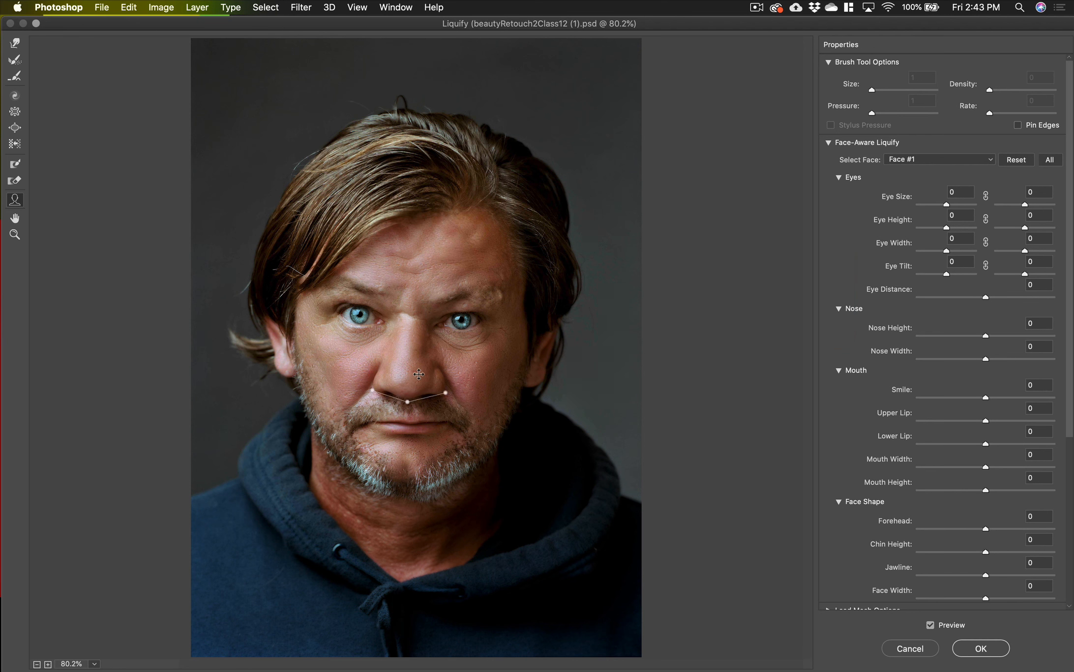
pyautogui.moveTo(445, 392); pyautogui.dragTo(431, 391)
# Step: Reshape the mouth with the Face tool to Upper Lip 62, Lower Lip -61 and Smile 17
pyautogui.moveTo(425, 419)
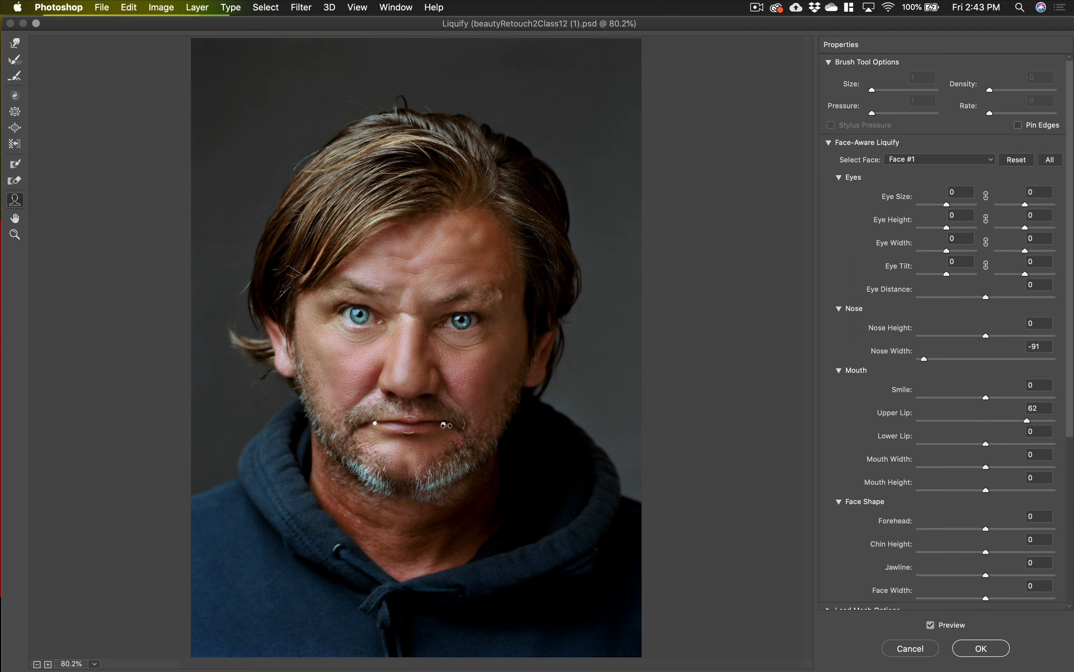
pyautogui.moveTo(463, 421); pyautogui.dragTo(411, 418)
pyautogui.moveTo(408, 421)
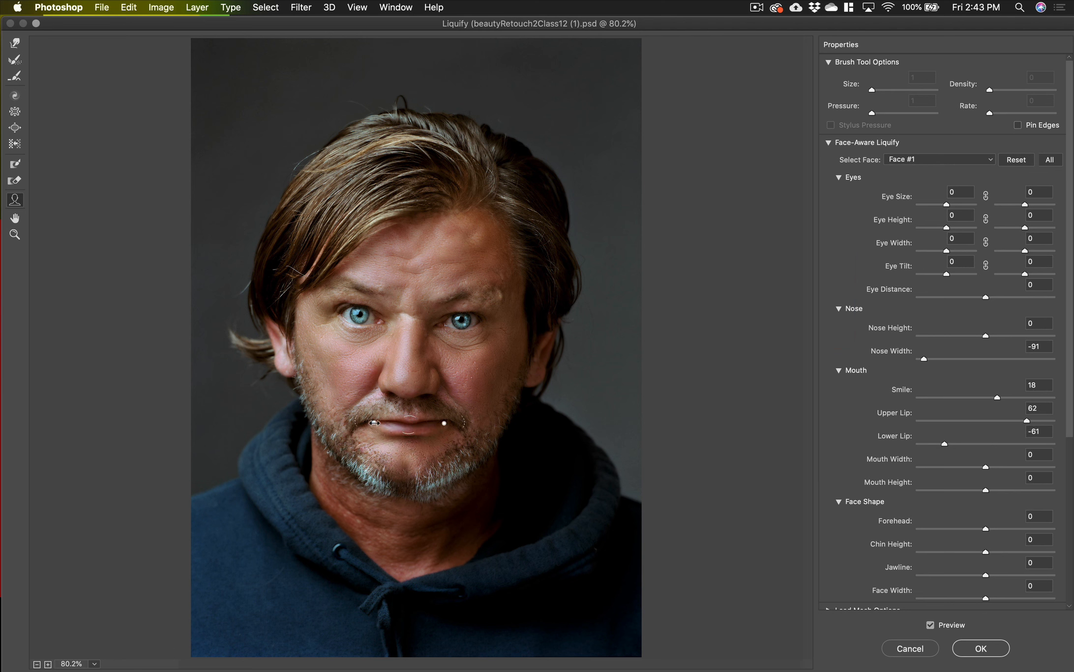
pyautogui.moveTo(355, 421)
pyautogui.mouseDown()
pyautogui.moveTo(366, 420)
pyautogui.moveTo(354, 423)
pyautogui.mouseUp()
pyautogui.moveTo(471, 353)
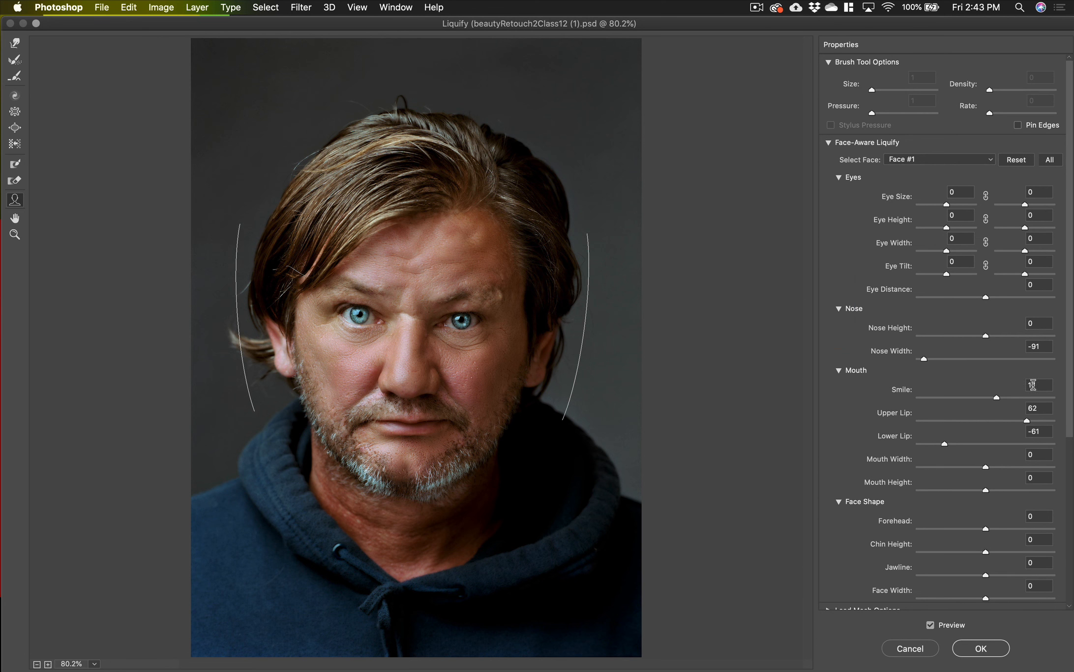
# Step: Adjust the face shape to Forehead 100, Chin Height -100 and Jawline 28
pyautogui.moveTo(417, 165)
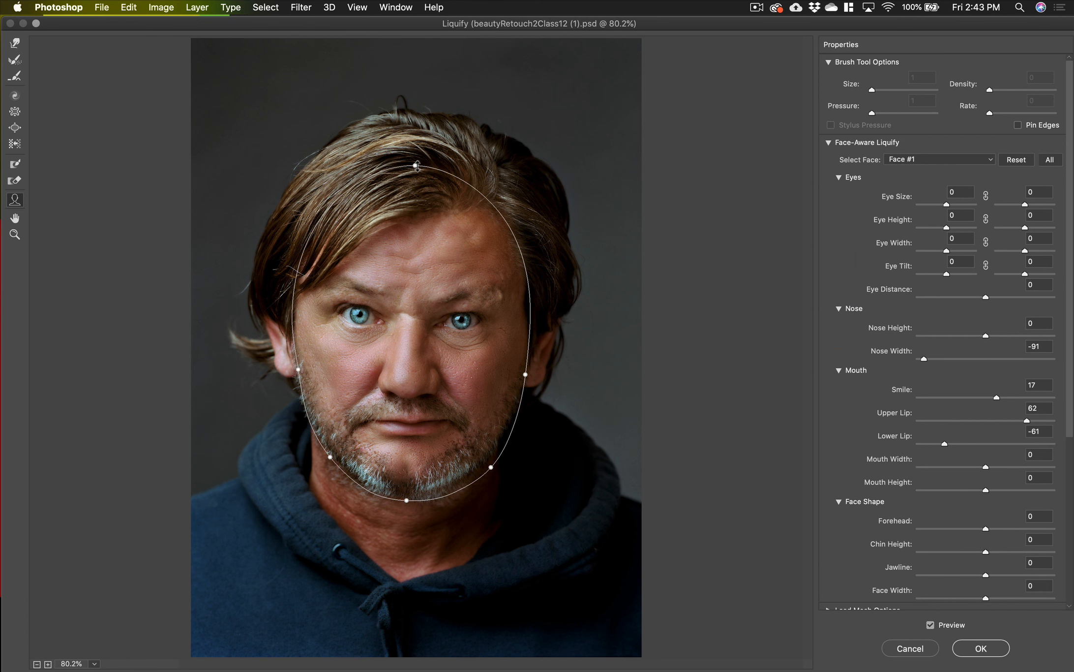
pyautogui.moveTo(416, 165); pyautogui.dragTo(407, 132)
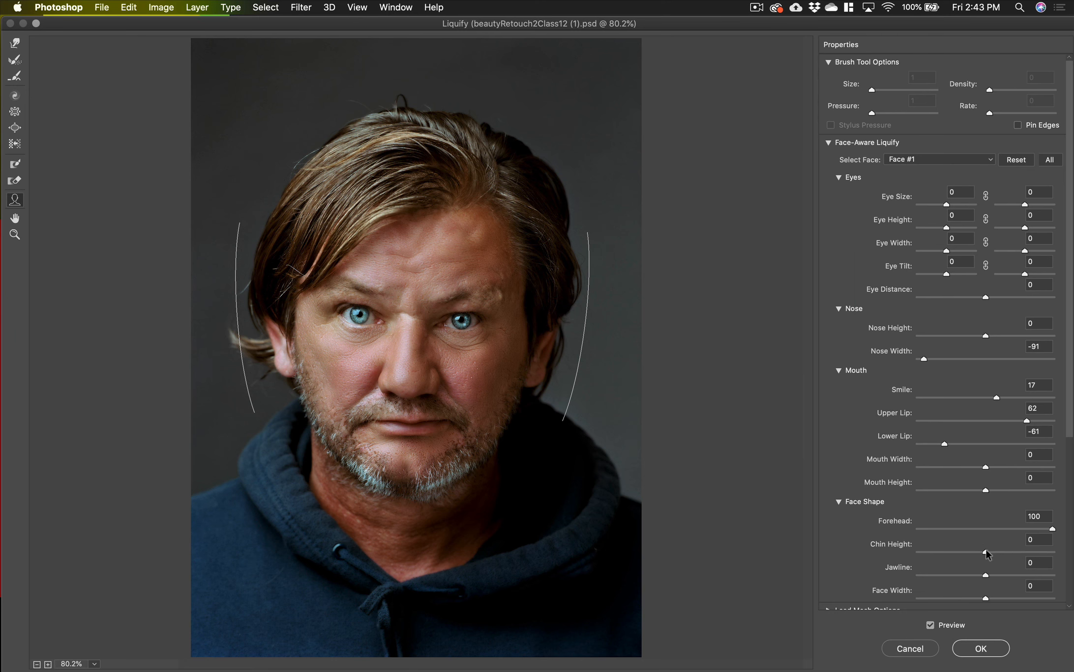
pyautogui.scroll(-5, 985, 541)
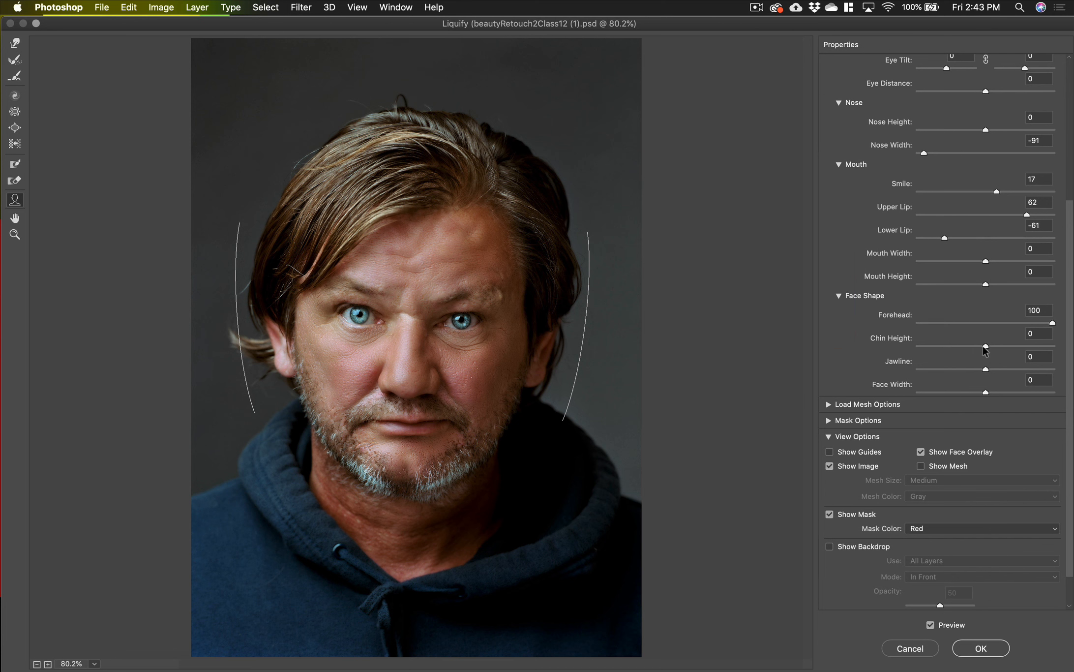
pyautogui.moveTo(985, 350); pyautogui.dragTo(873, 344)
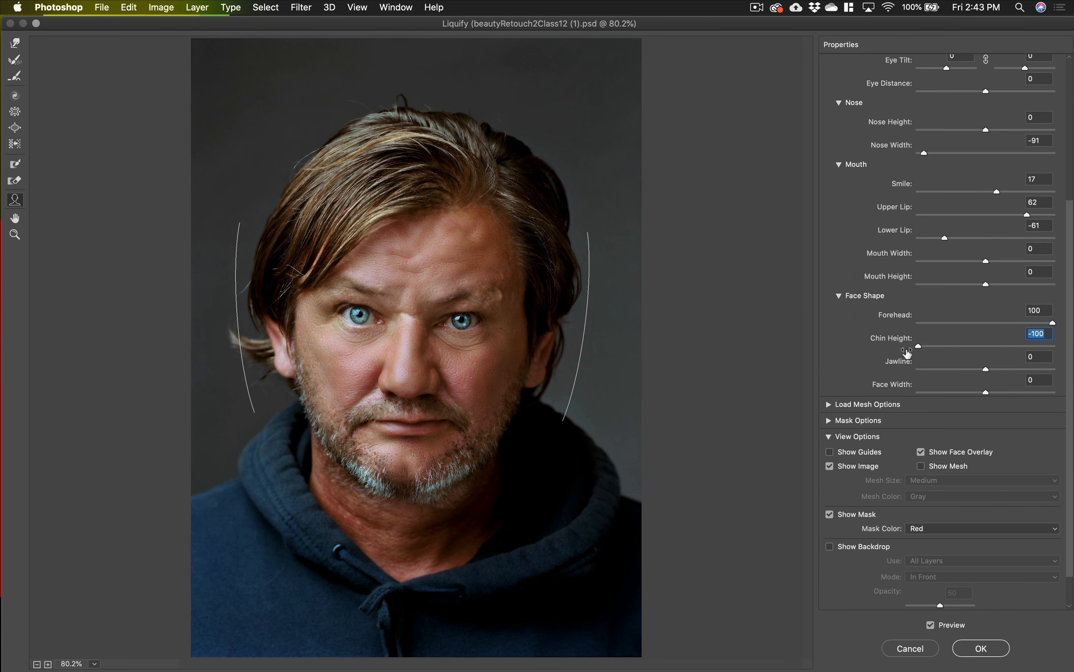
pyautogui.moveTo(984, 370)
pyautogui.mouseDown()
pyautogui.moveTo(961, 370)
pyautogui.moveTo(1014, 369)
pyautogui.moveTo(996, 373)
pyautogui.mouseUp()
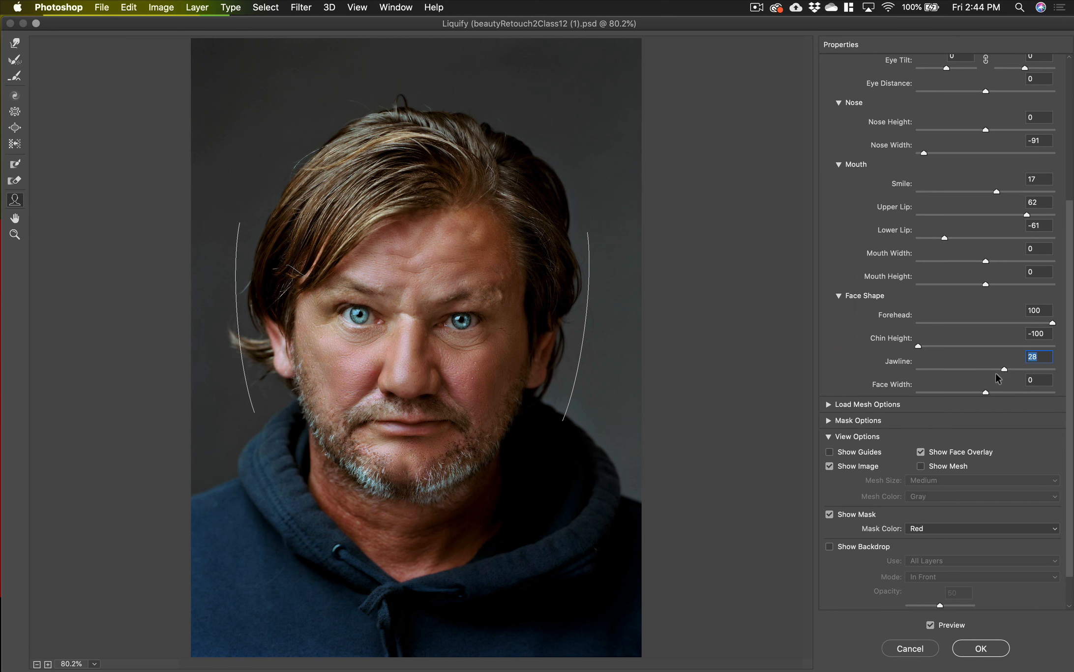
# Step: Set the Eye Tilt of both eyes to -100
pyautogui.scroll(5, 874, 206)
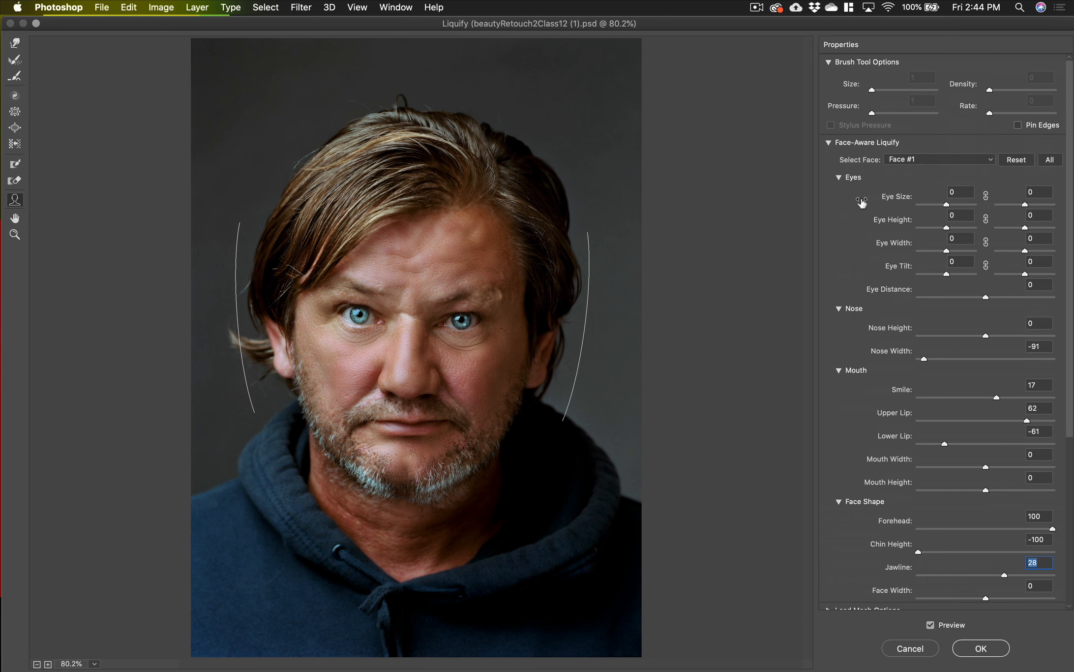
pyautogui.moveTo(539, 380)
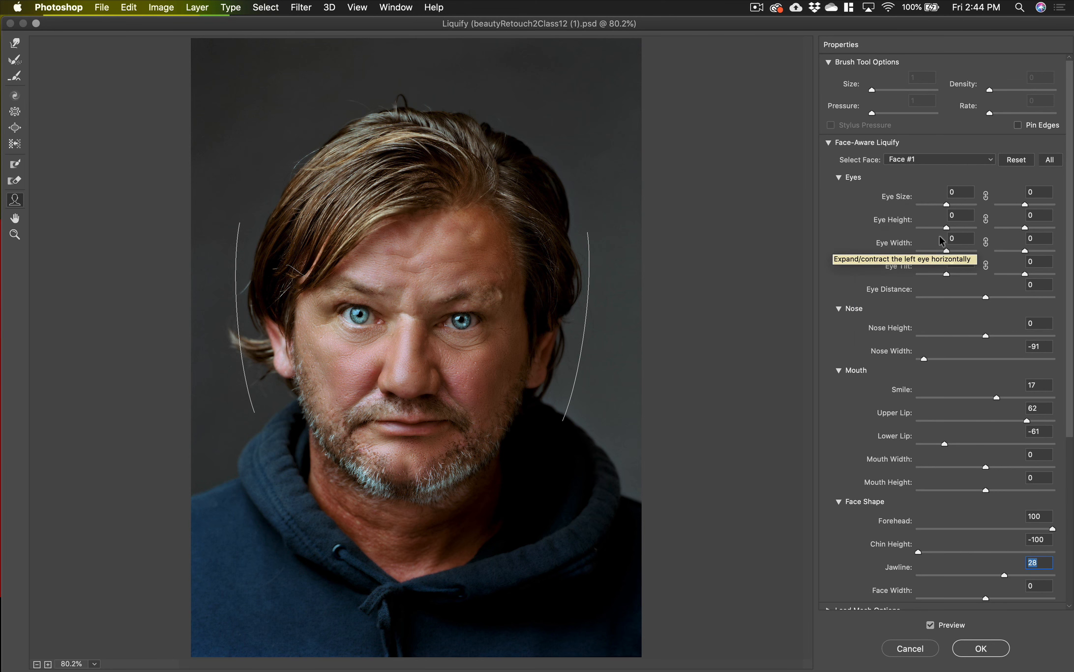
pyautogui.moveTo(946, 274); pyautogui.dragTo(905, 278)
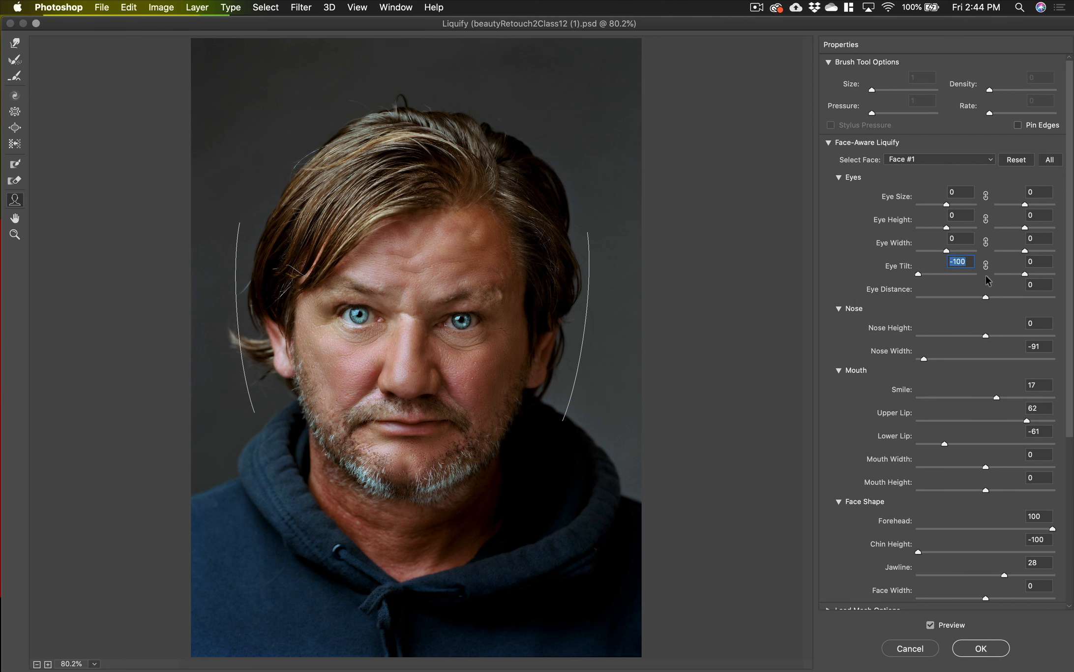
pyautogui.moveTo(1027, 276); pyautogui.dragTo(981, 283)
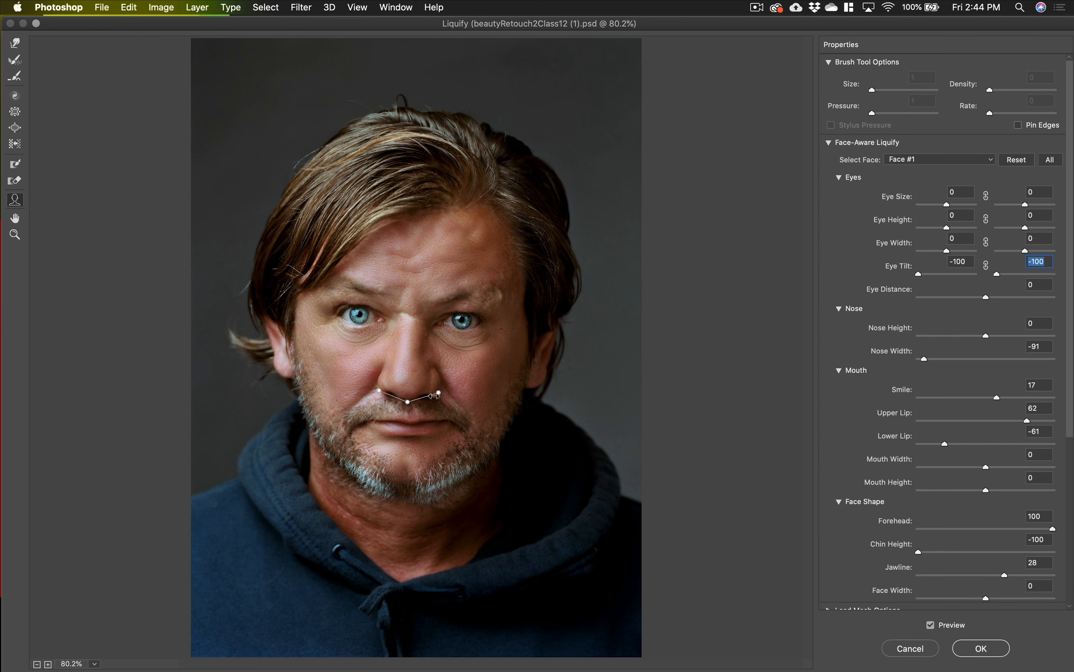
# Step: Narrow the nose further to a width of -100, slim the face slightly, and apply the Liquify changes
pyautogui.moveTo(439, 392)
pyautogui.mouseDown()
pyautogui.moveTo(455, 386)
pyautogui.moveTo(433, 397)
pyautogui.mouseUp()
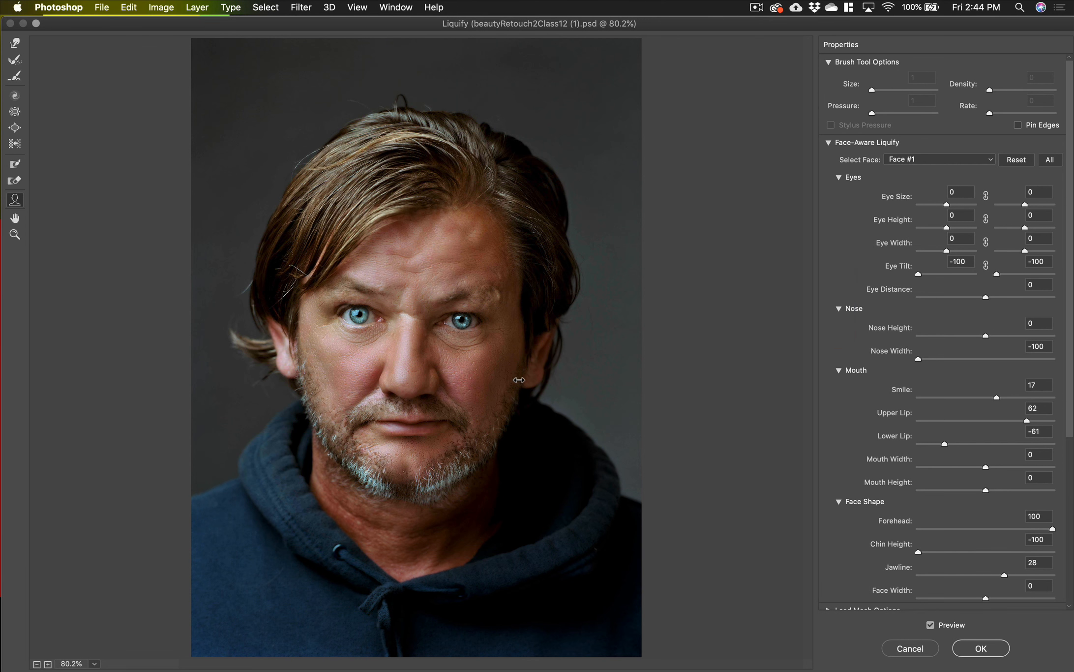
pyautogui.moveTo(521, 380); pyautogui.dragTo(516, 380)
pyautogui.click(988, 649)
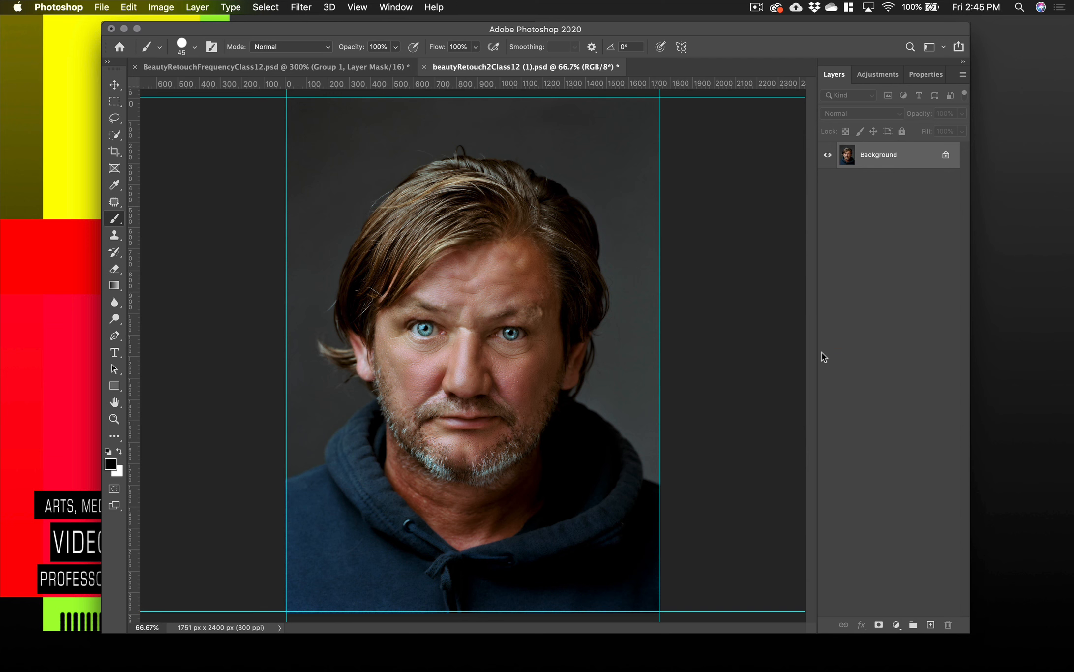
# Step: Compare the portrait before and after Liquify by repeatedly undoing and redoing the filter, ending with it applied
pyautogui.press('super+z')
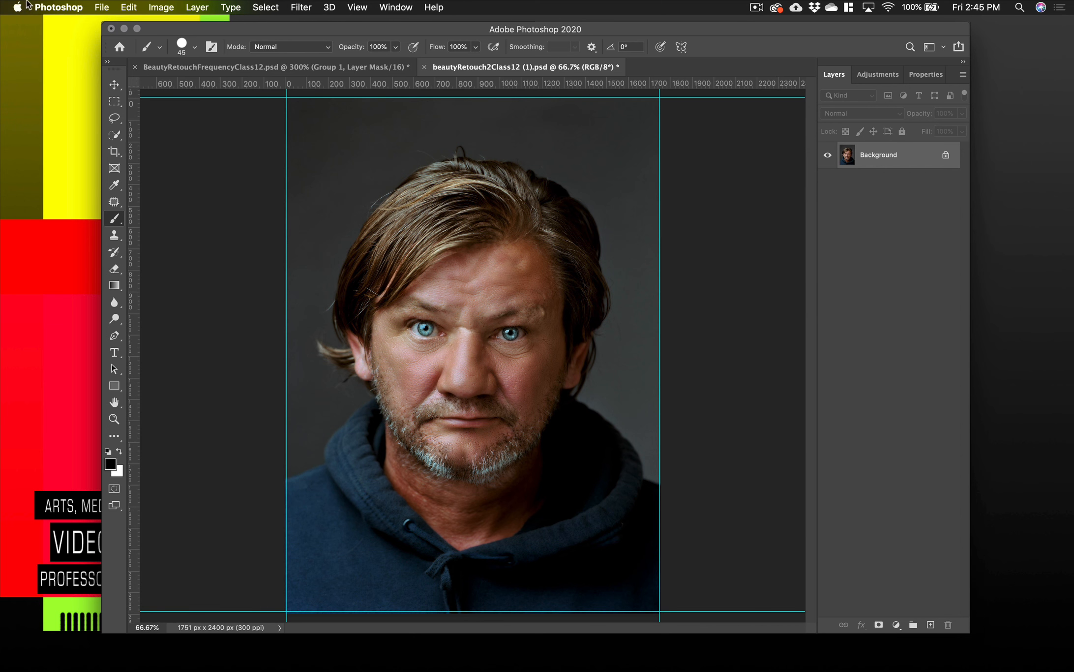
pyautogui.click(148, 6)
pyautogui.moveTo(136, 6)
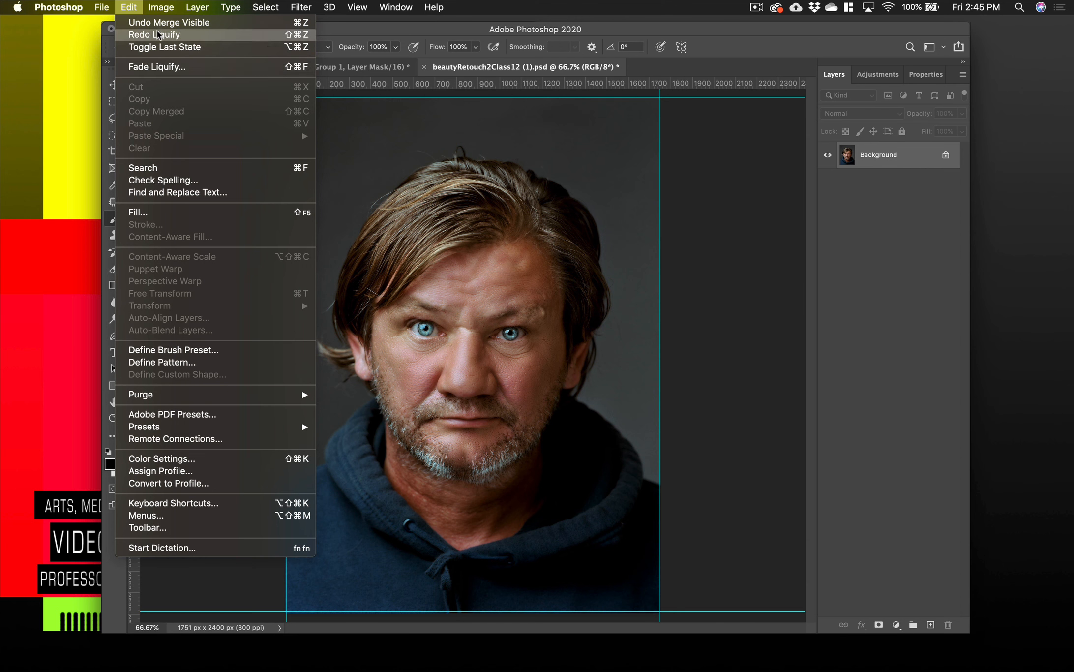
pyautogui.click(265, 35)
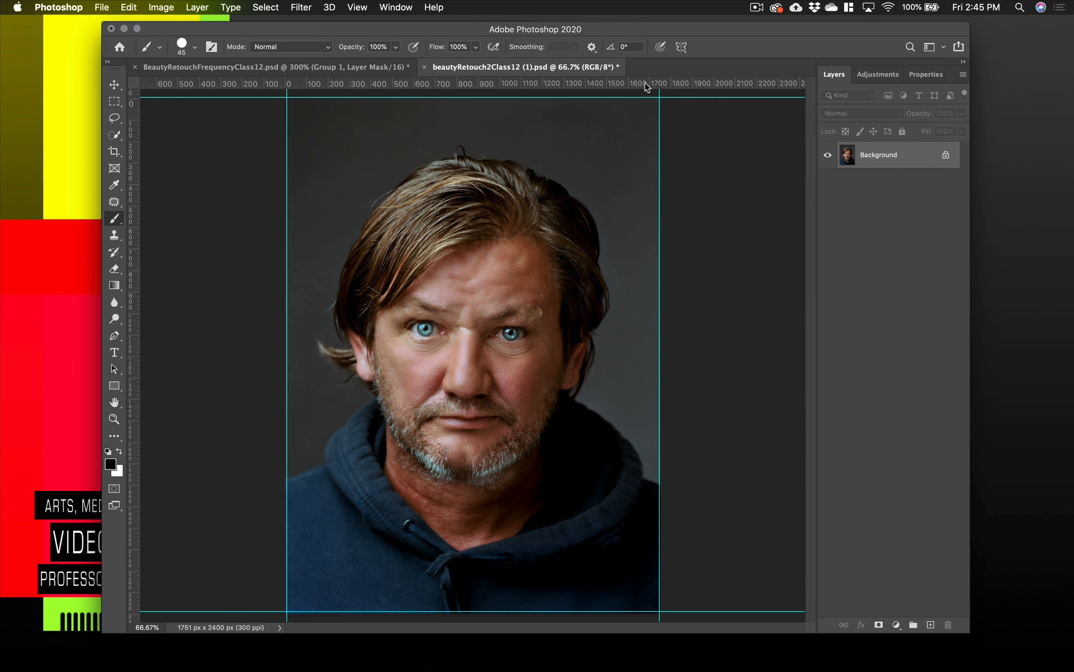
pyautogui.press('super+z')
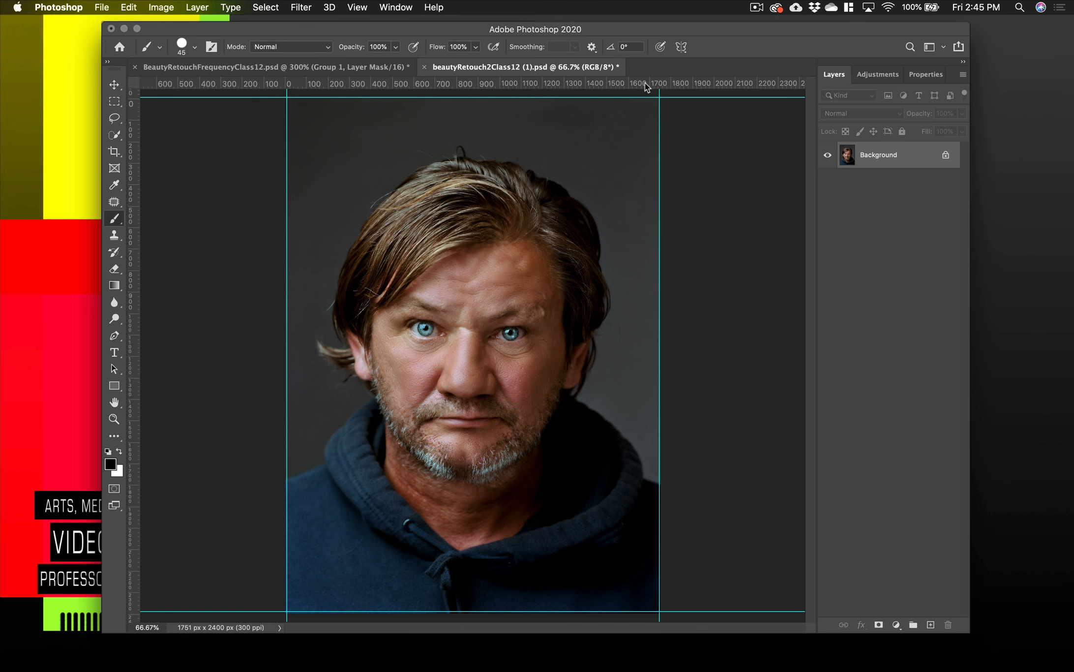
pyautogui.press('super+shift+z')
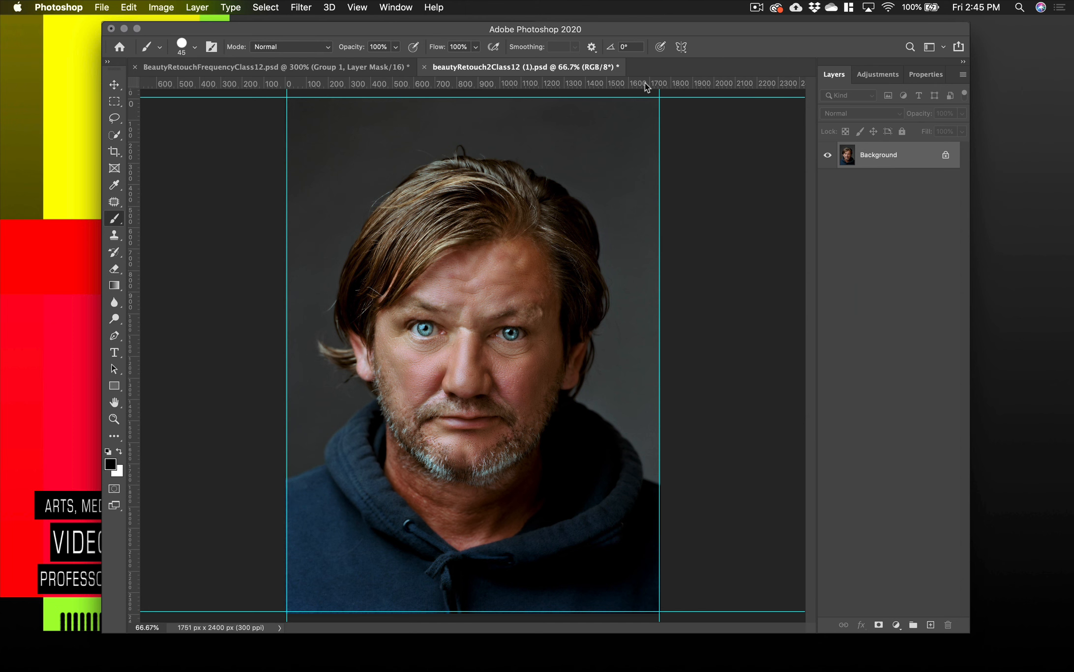
pyautogui.press('super+z')
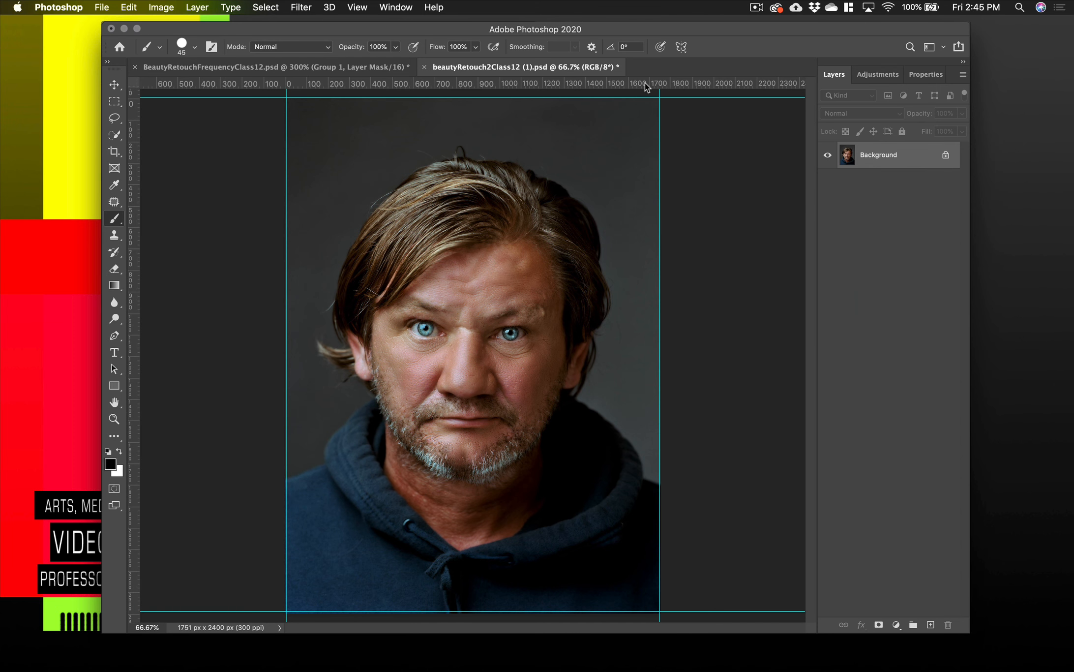
pyautogui.press('super+shift+z')
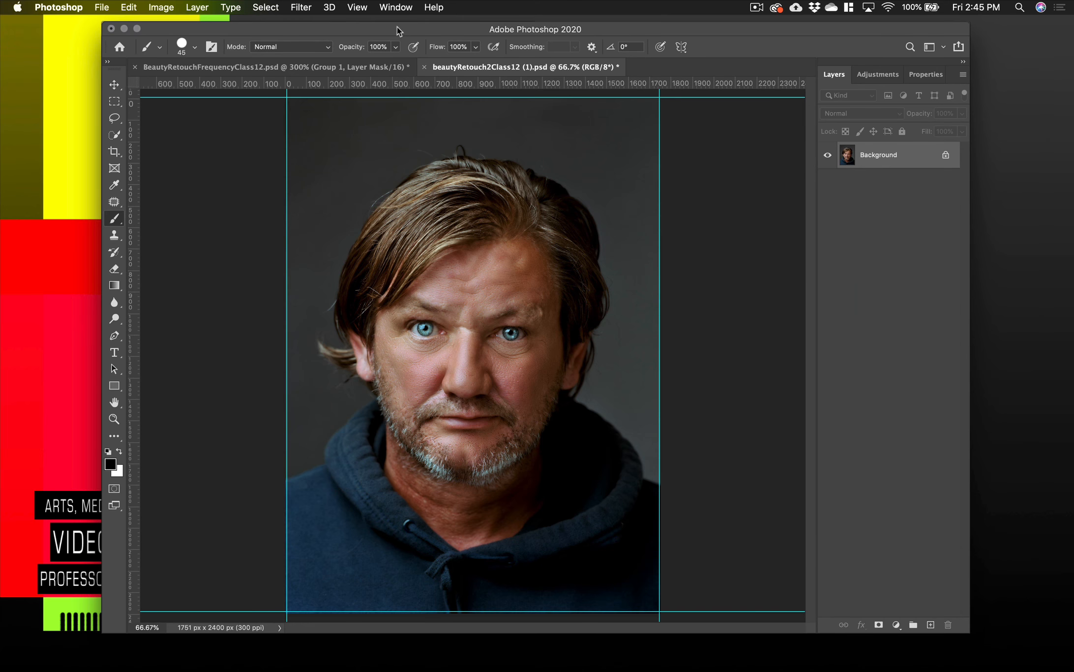
# Step: Move the application window aside to uncover the desktop artwork behind it
pyautogui.moveTo(396, 28); pyautogui.dragTo(623, 45)
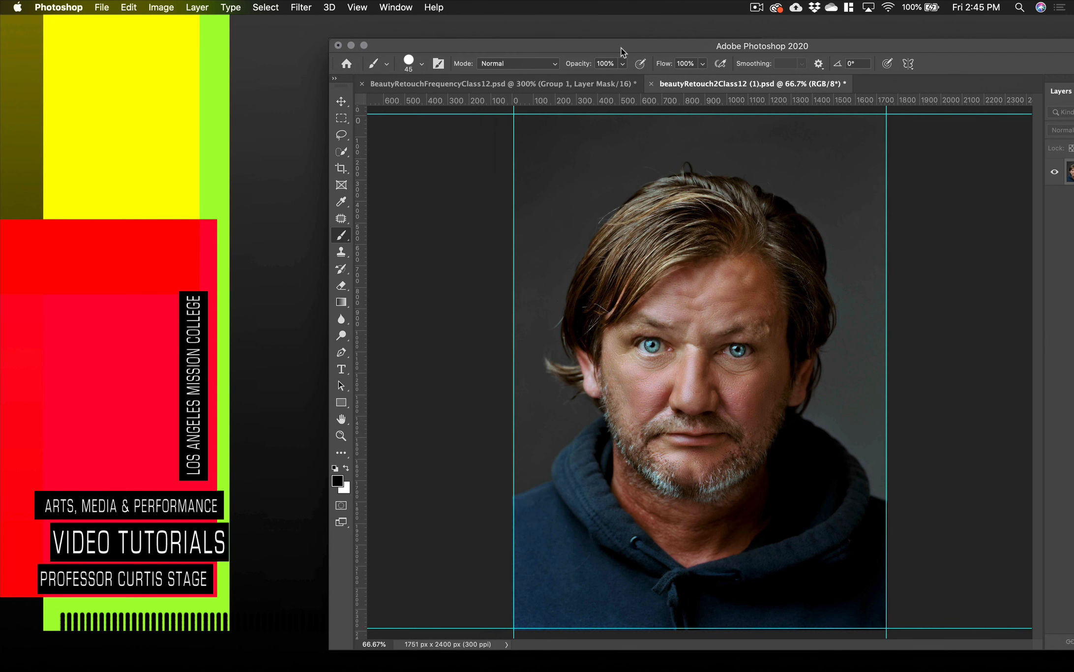